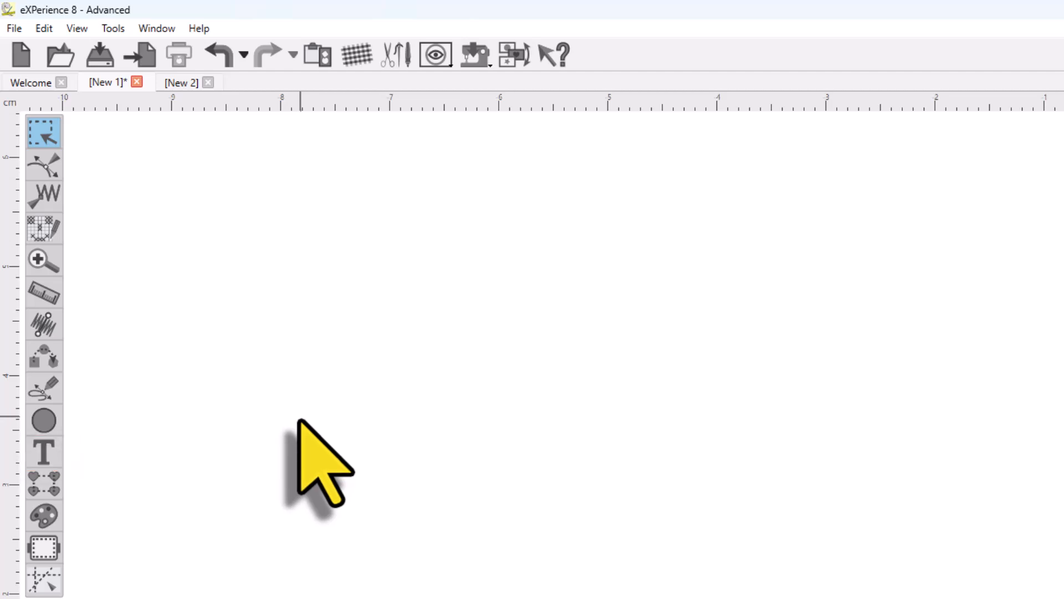
Step: Set the embroidery stitch type to the Step fill pattern
{"action": "left_click", "coordinate": [51, 453]}
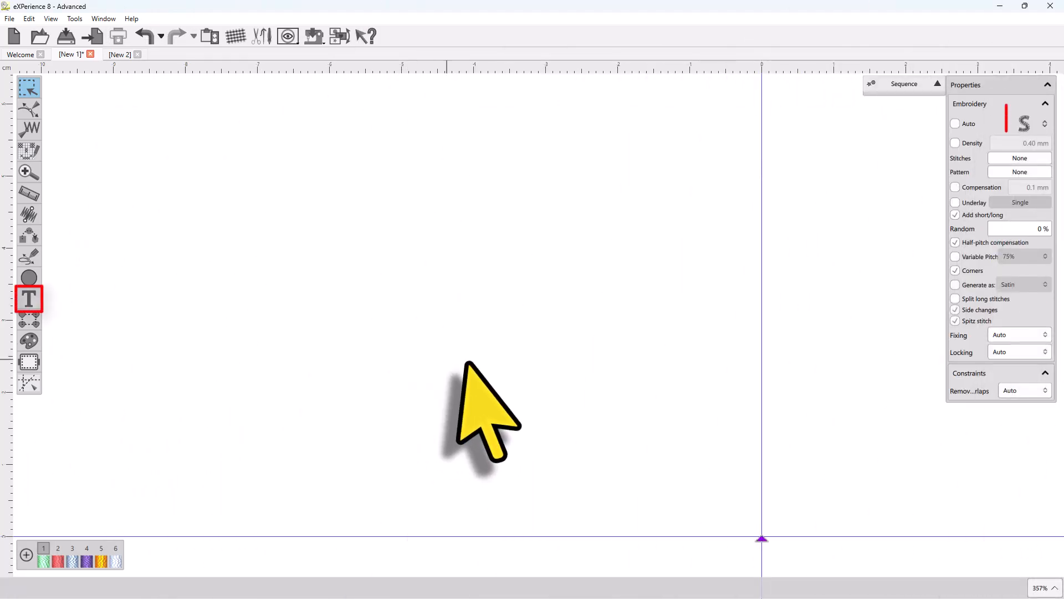
{"action": "left_click", "coordinate": [1021, 132]}
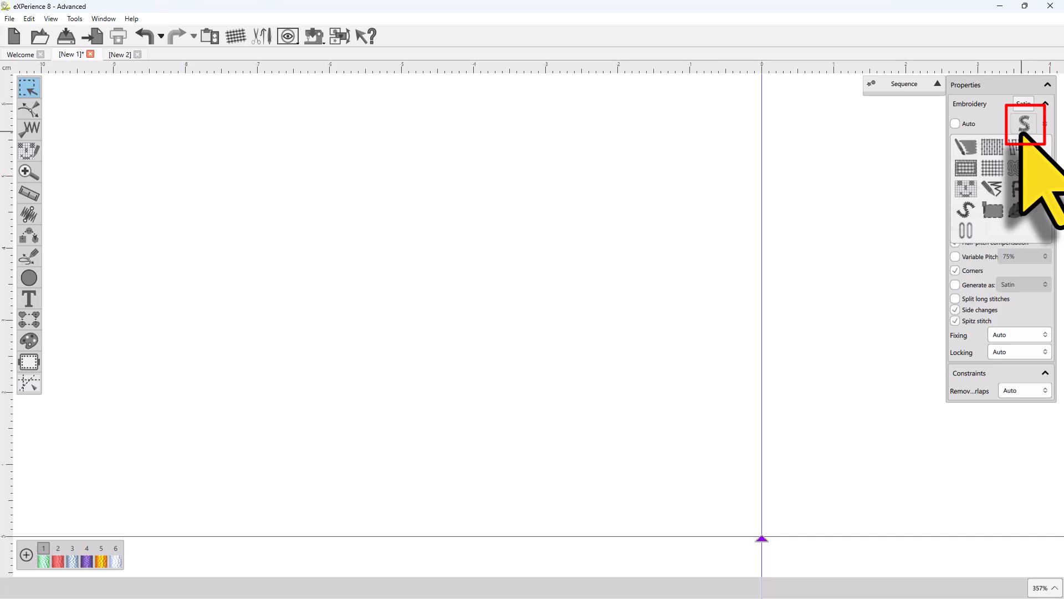
{"action": "left_click", "coordinate": [836, 232]}
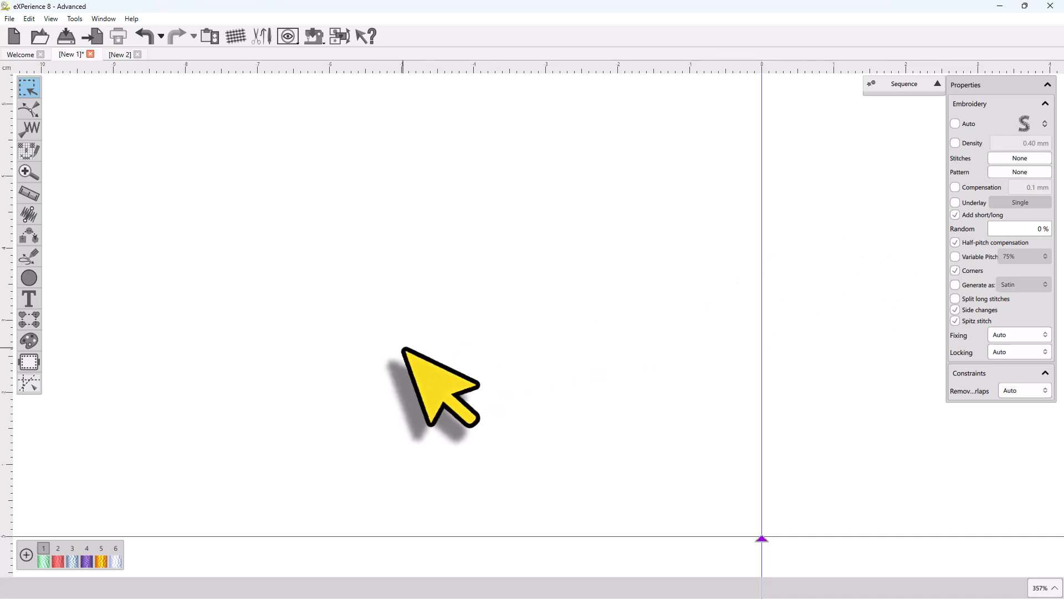
{"action": "left_click", "coordinate": [1024, 125]}
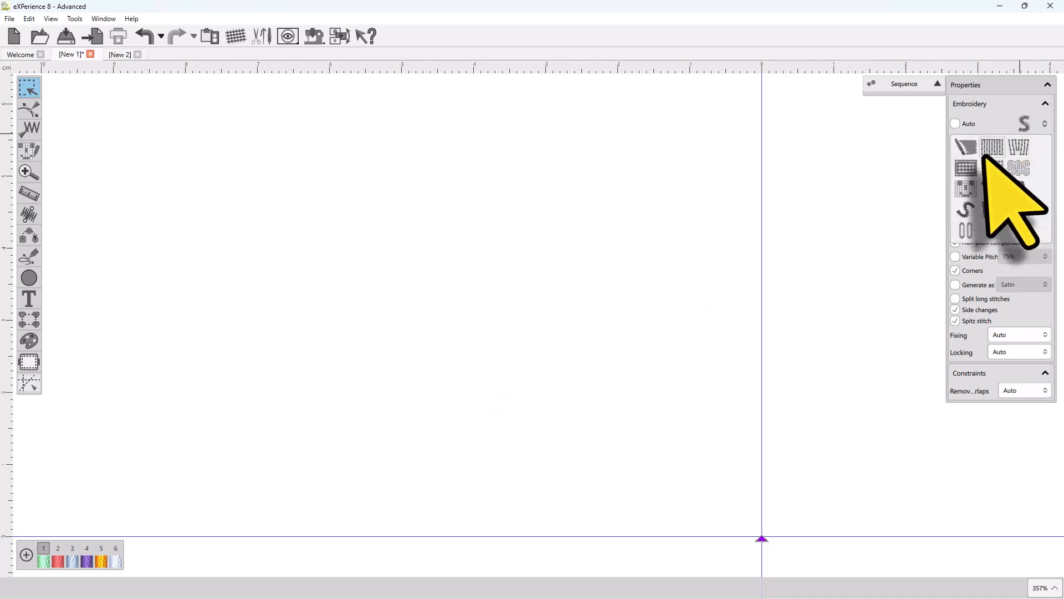
{"action": "left_click", "coordinate": [995, 172]}
Step: Draw an ellipse about 14.6 mm wide and 7.7 mm tall with the Ellipse tool
{"action": "left_click", "coordinate": [28, 277]}
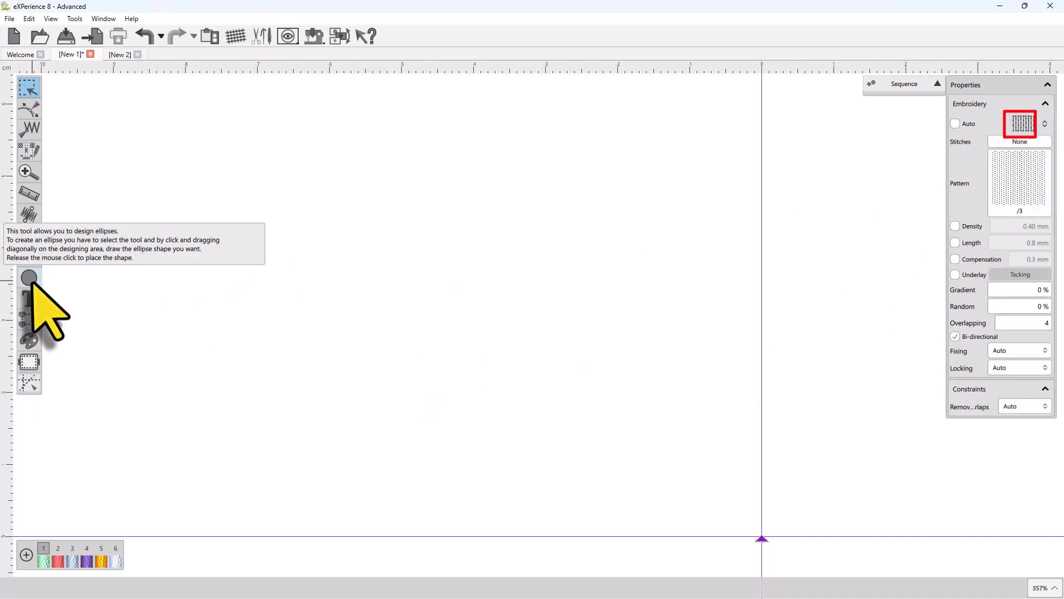
{"action": "left_click", "coordinate": [136, 255]}
{"action": "left_click_drag", "start_coordinate": [170, 253], "coordinate": [219, 306]}
{"action": "left_click", "coordinate": [198, 317]}
{"action": "left_click", "coordinate": [277, 336]}
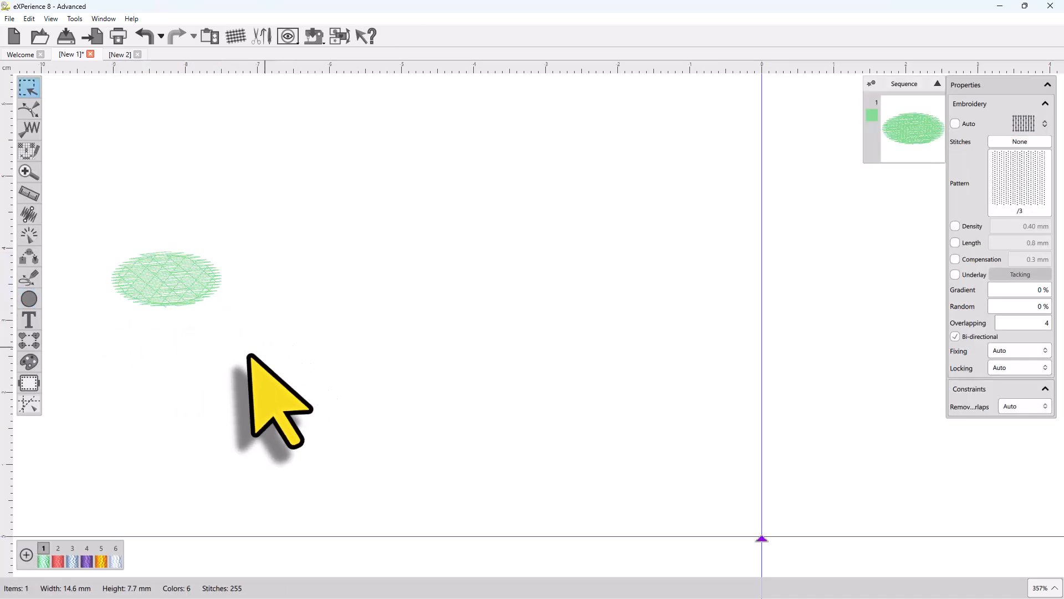
Step: Add the word Text below the ellipse with the Text tool
{"action": "left_click", "coordinate": [34, 327]}
{"action": "left_click", "coordinate": [111, 368]}
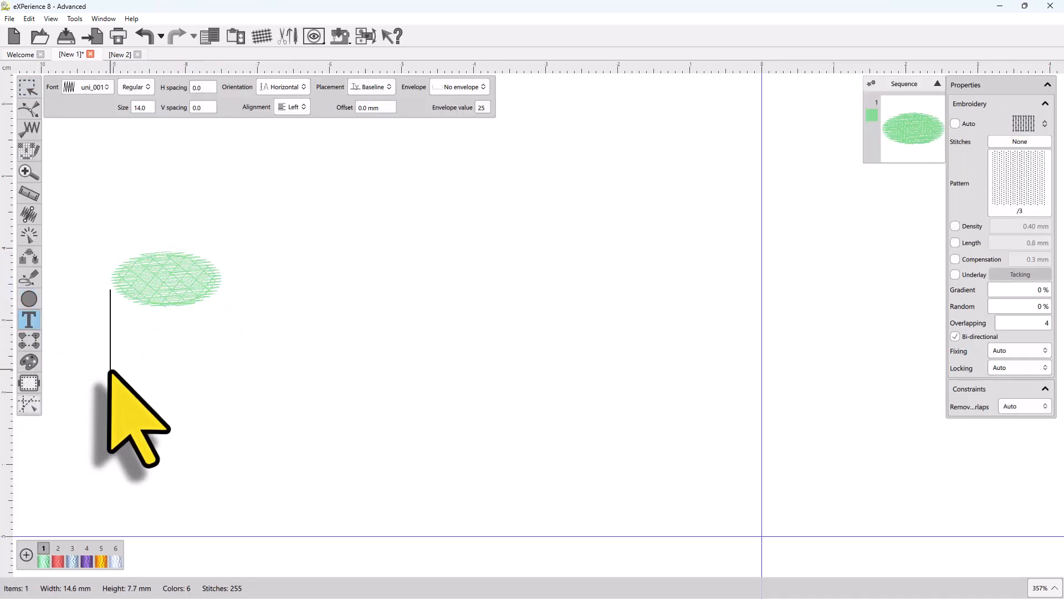
{"action": "type", "text": "Tex"}
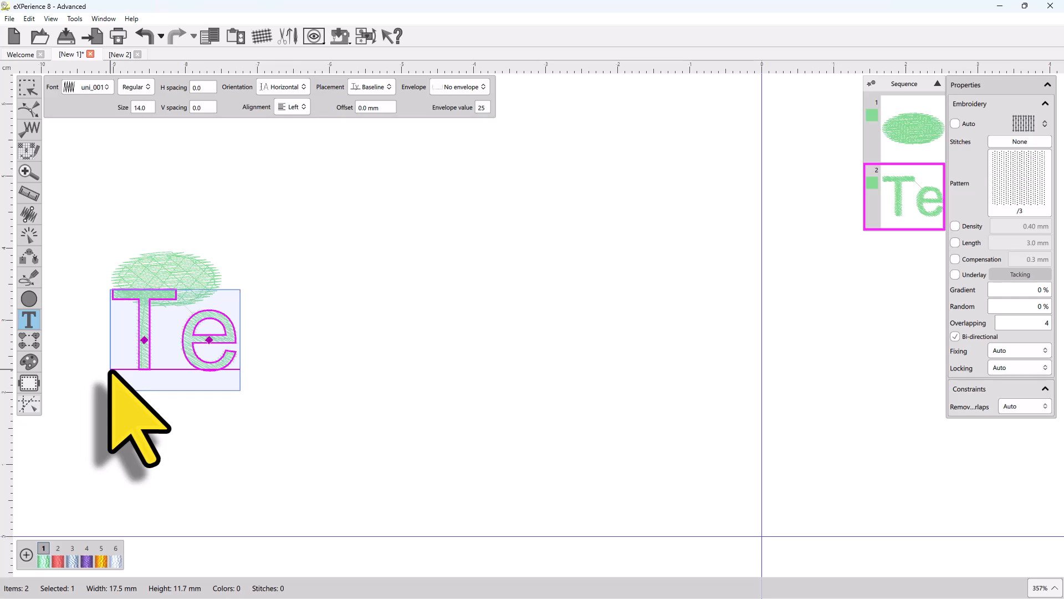
{"action": "type", "text": "t"}
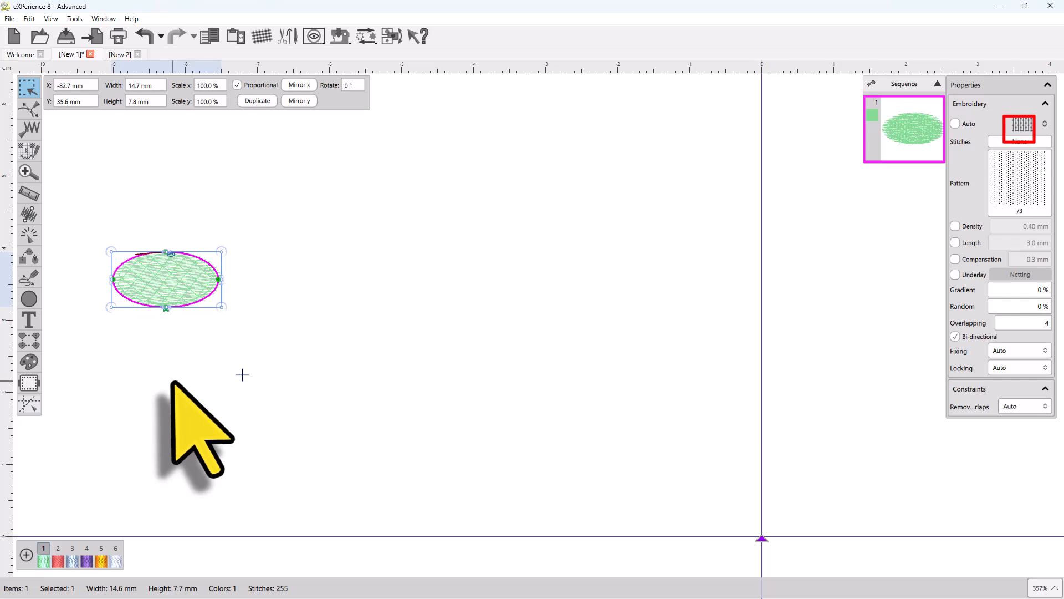
Step: Add the word Text below the ellipse in satin stitch and give it thread color 4
{"action": "left_click", "coordinate": [29, 319]}
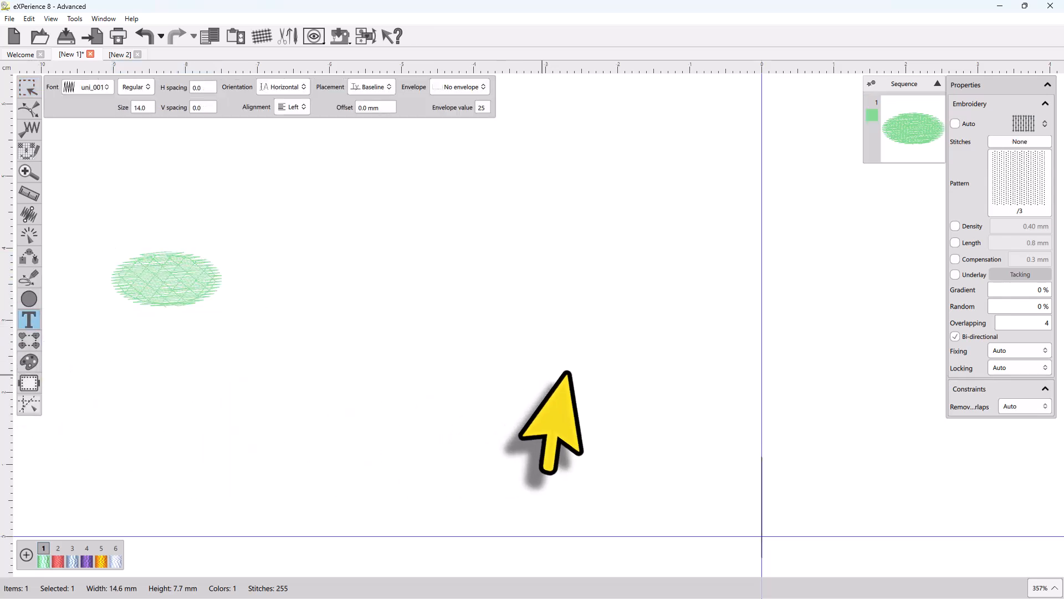
{"action": "left_click", "coordinate": [1020, 126]}
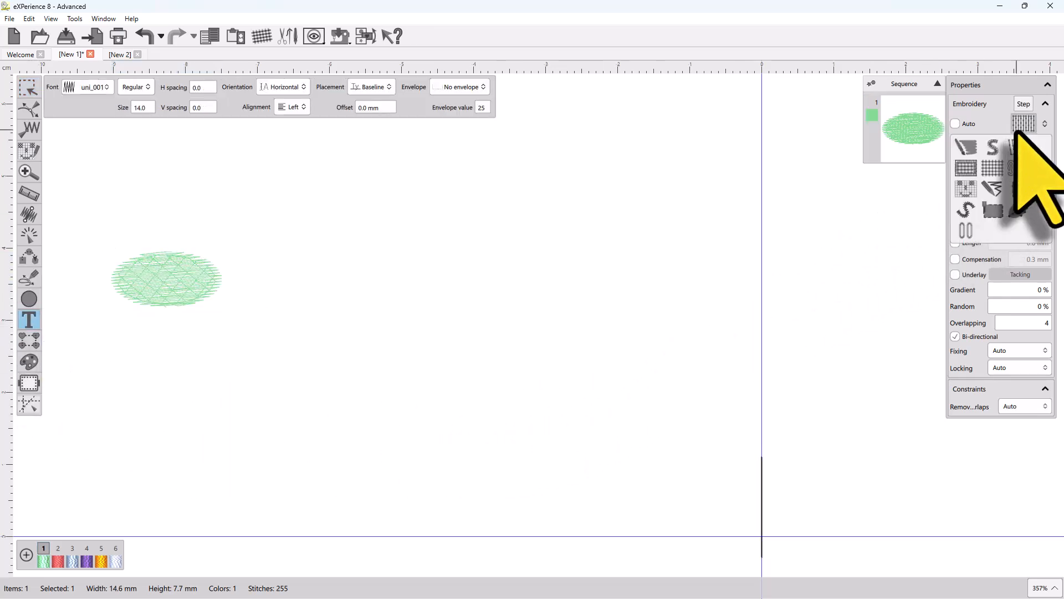
{"action": "left_click", "coordinate": [1002, 221]}
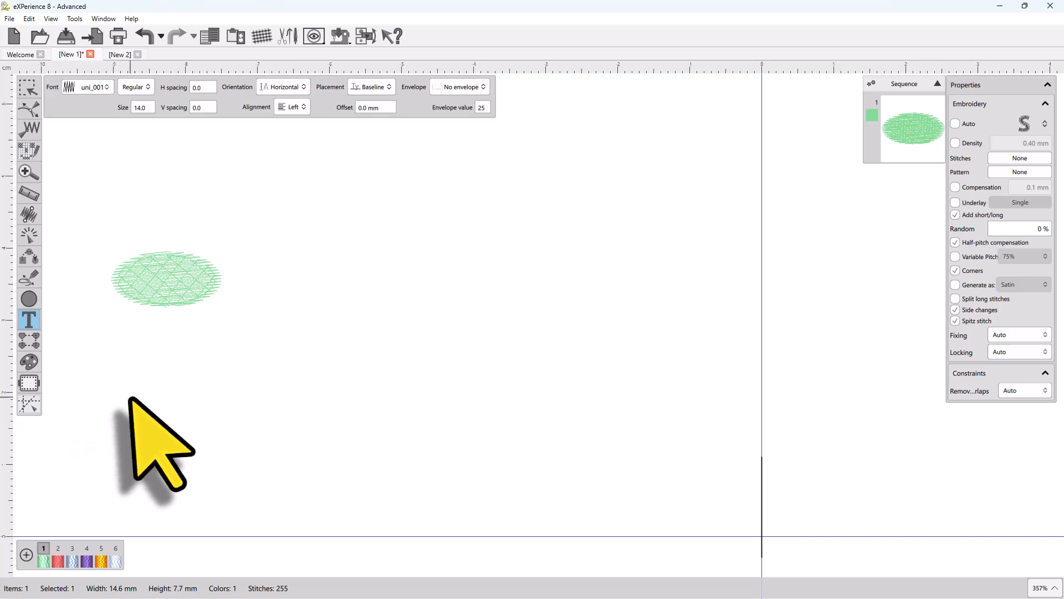
{"action": "left_click", "coordinate": [133, 420]}
{"action": "type", "text": "Text"}
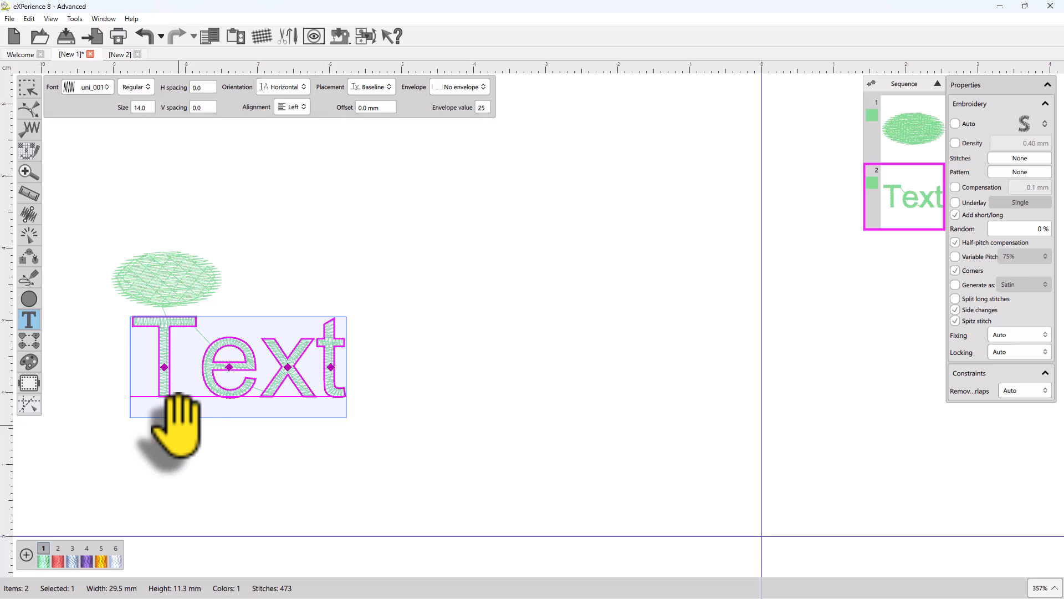
{"action": "left_click", "coordinate": [58, 560]}
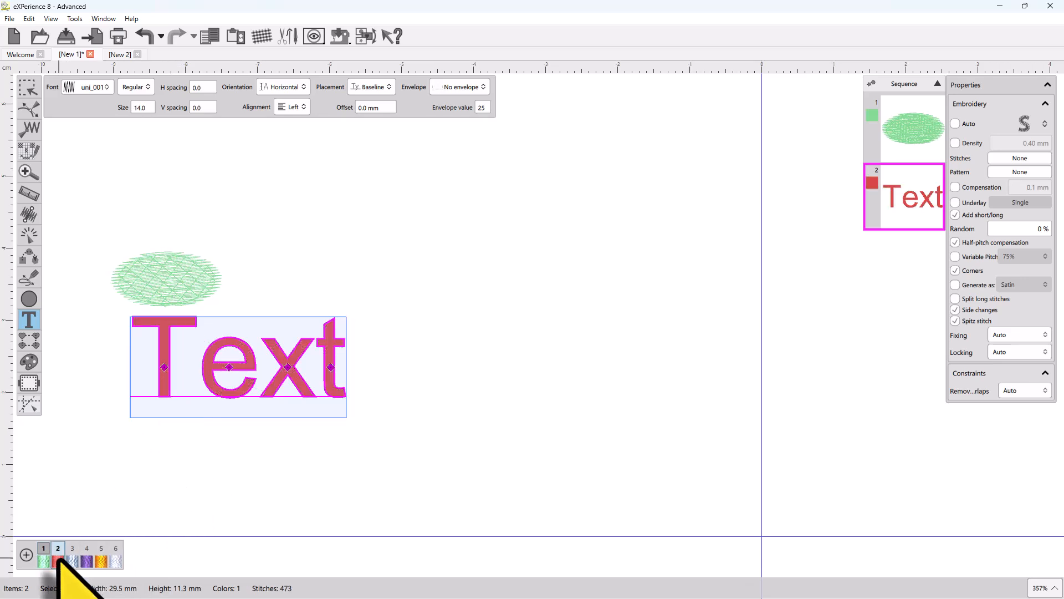
{"action": "left_click", "coordinate": [86, 560]}
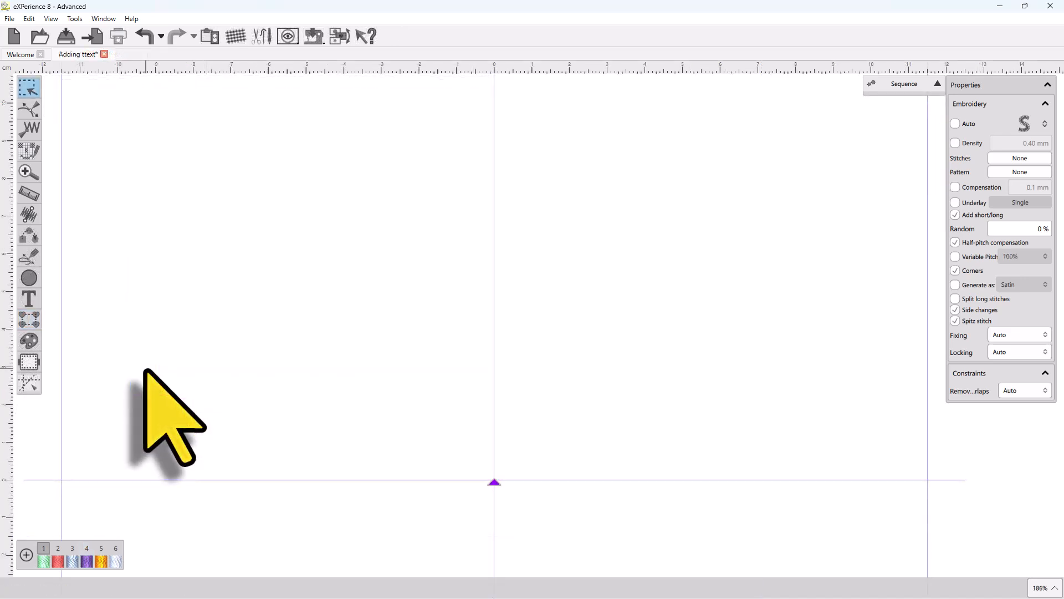
Step: In the new design, type the text line The sun rose over the valley near the top and start a new line
{"action": "left_click", "coordinate": [29, 320]}
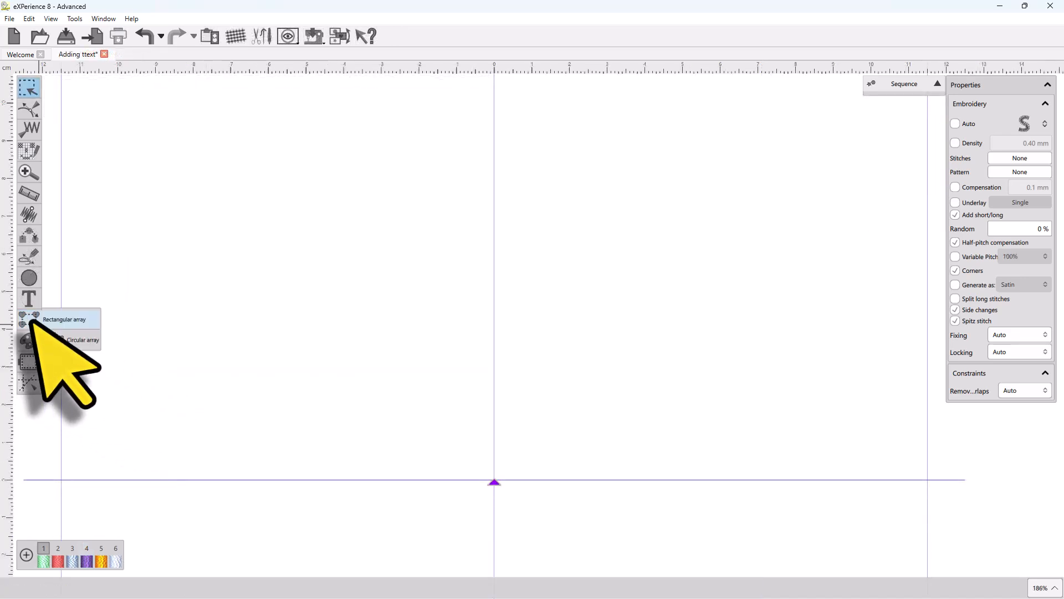
{"action": "left_click", "coordinate": [28, 299]}
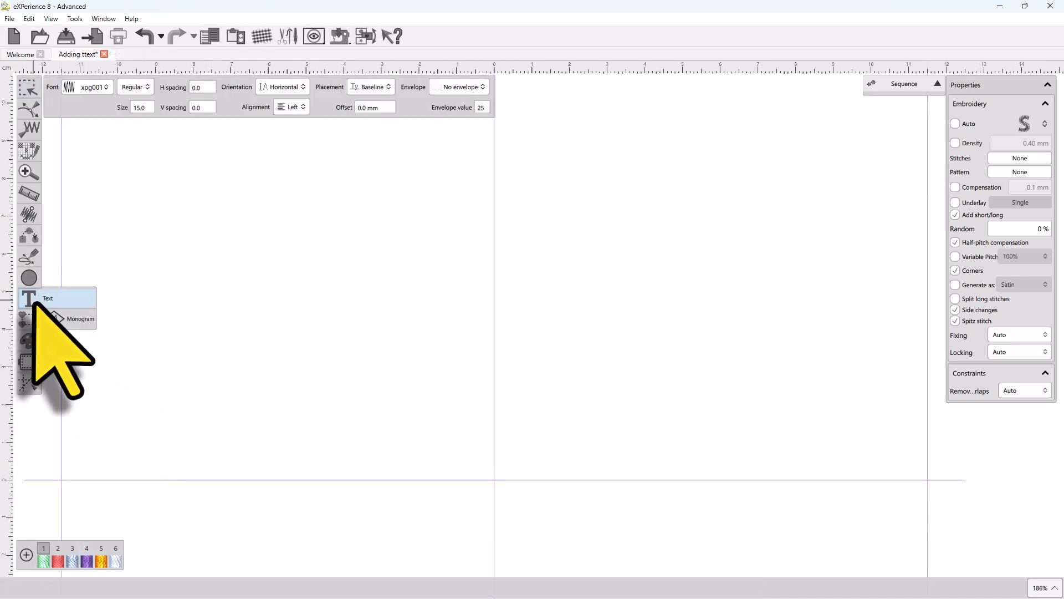
{"action": "left_click", "coordinate": [103, 258]}
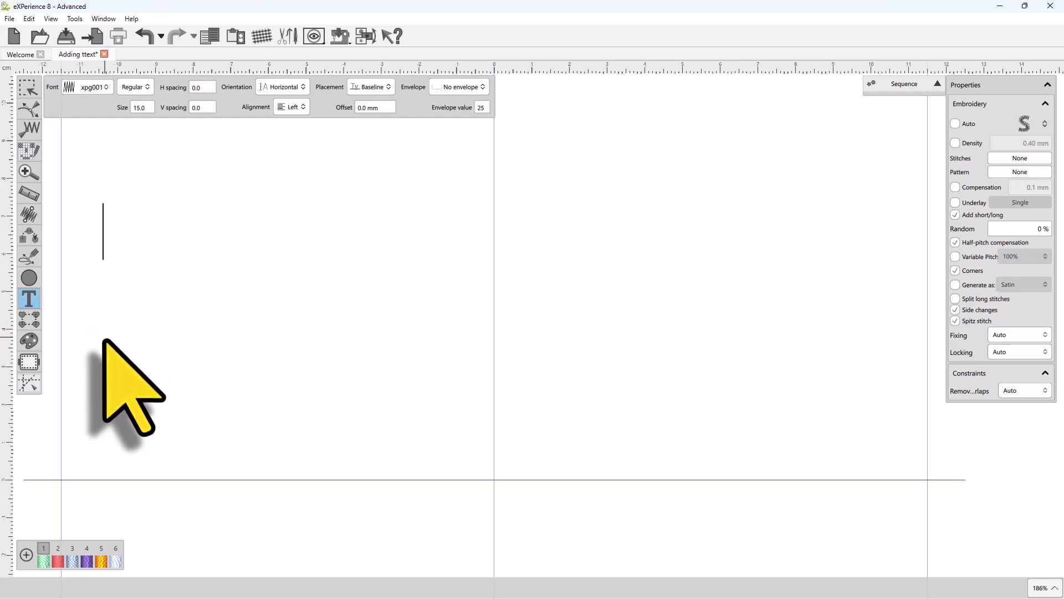
{"action": "left_click", "coordinate": [105, 206]}
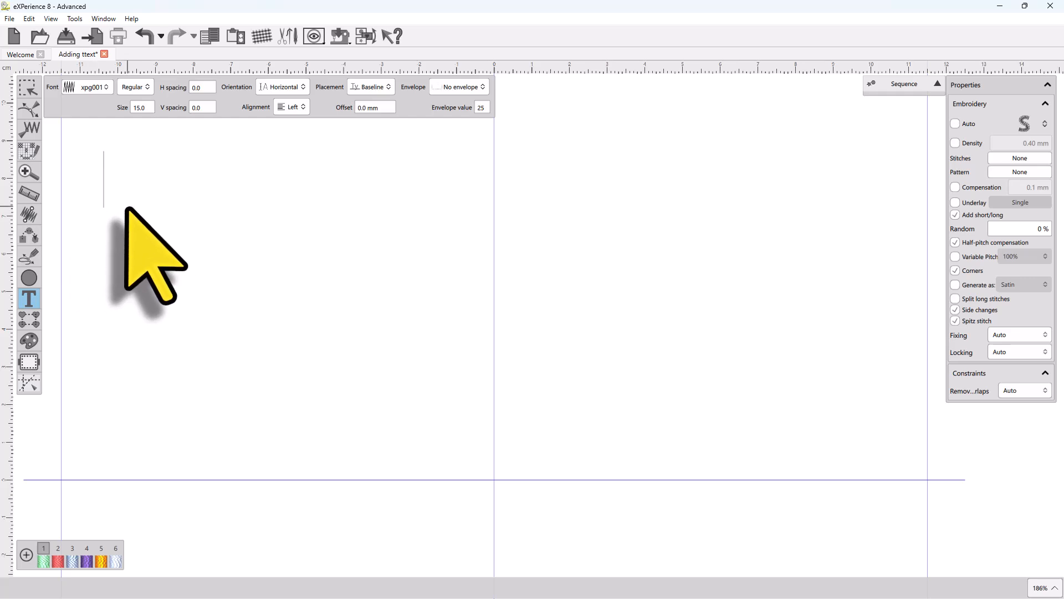
{"action": "type", "text": "The"}
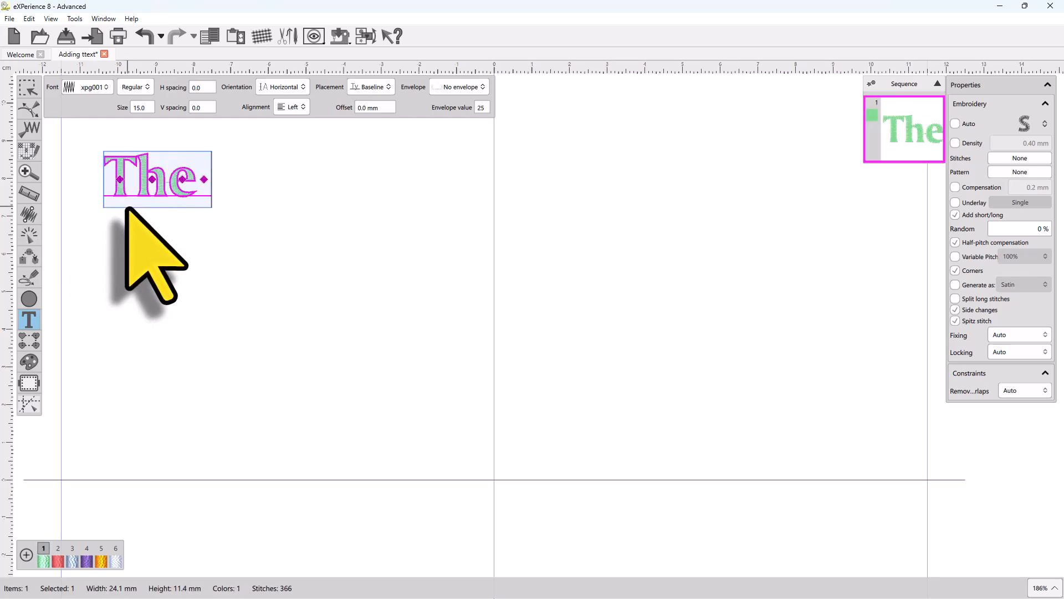
{"action": "type", "text": " sun rose ov"}
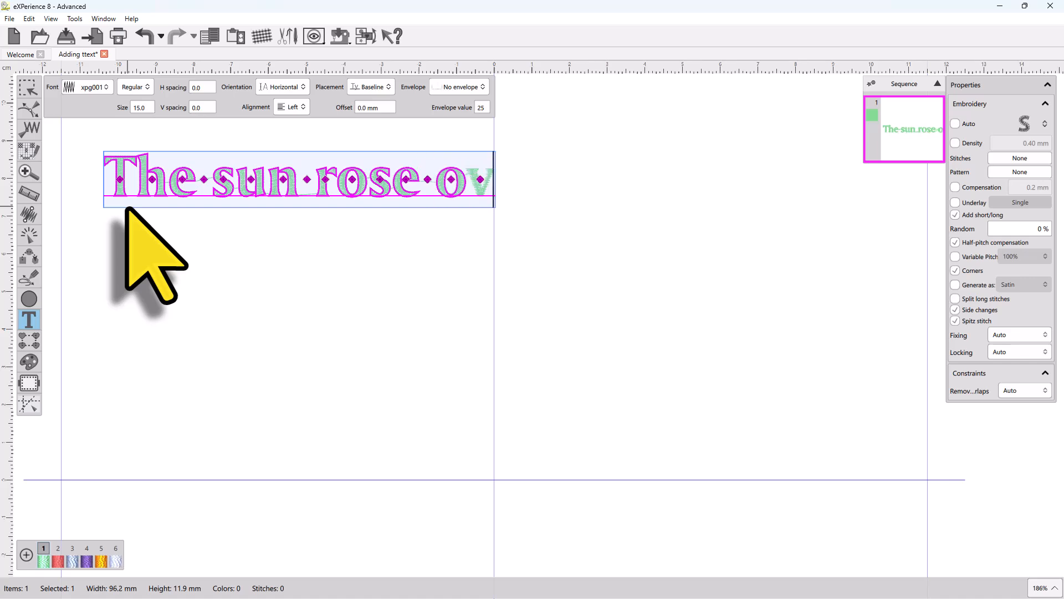
{"action": "type", "text": "er the v"}
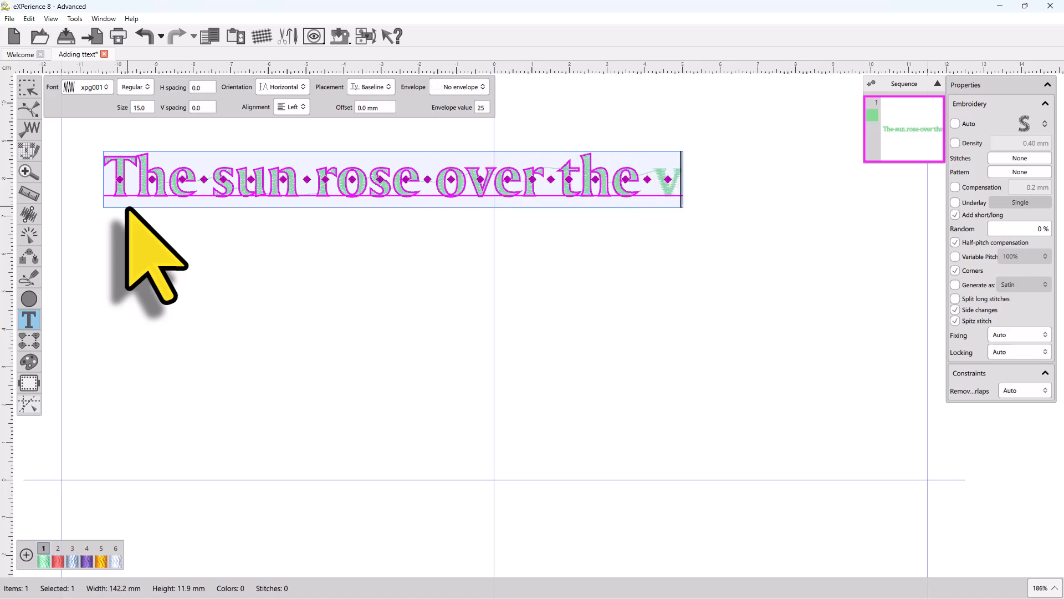
{"action": "type", "text": "alle"}
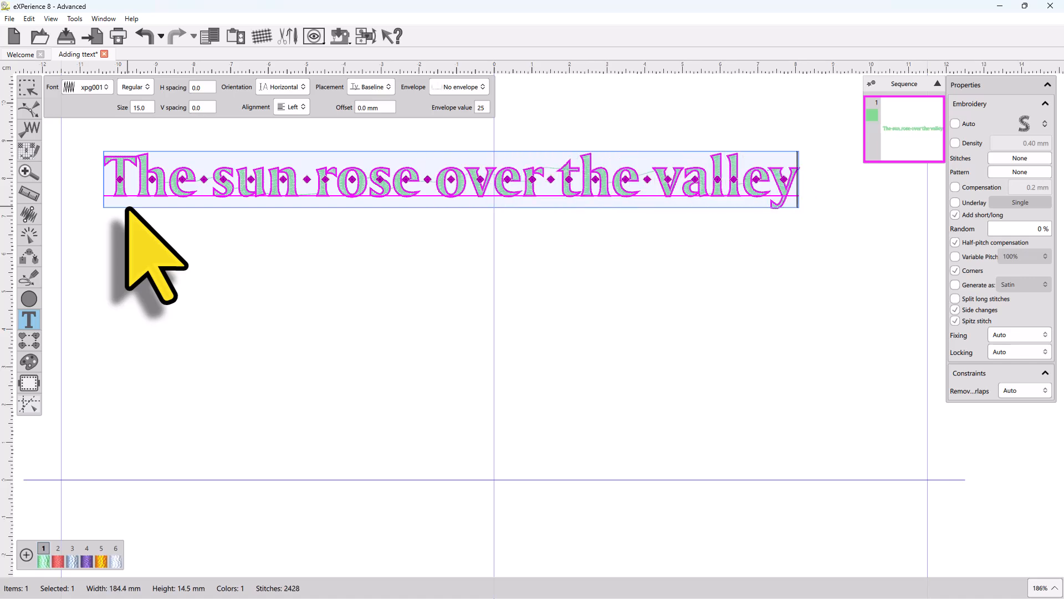
{"action": "type", "text": "y"}
{"action": "key", "text": "Return"}
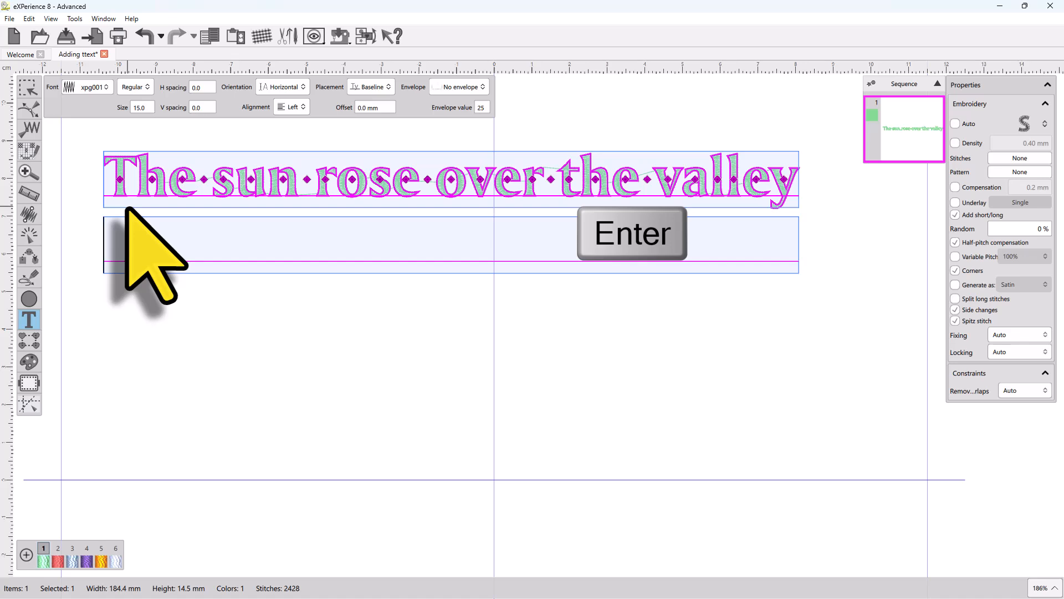
Step: Type the second line The birds were singing, correcting its ending, and start a new line
{"action": "type", "text": "The birds were singing"}
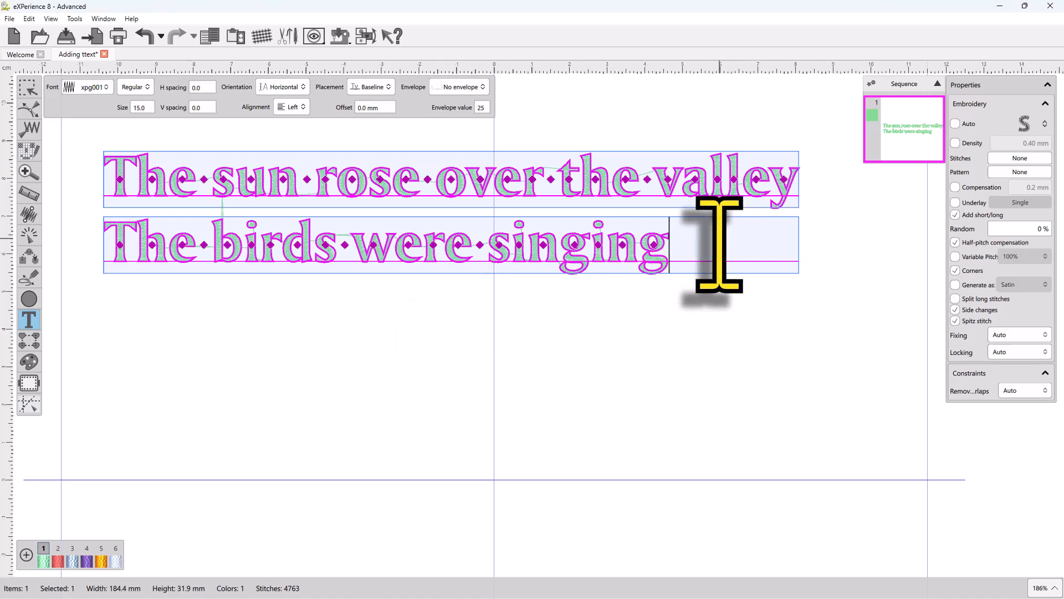
{"action": "key", "text": "BackSpace"}
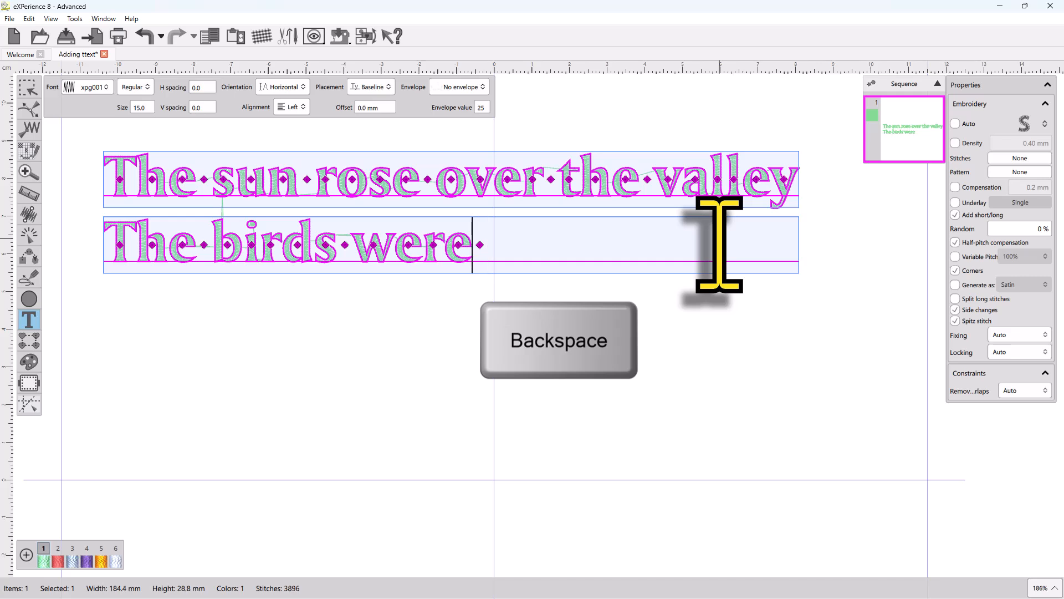
{"action": "key", "text": "Delete"}
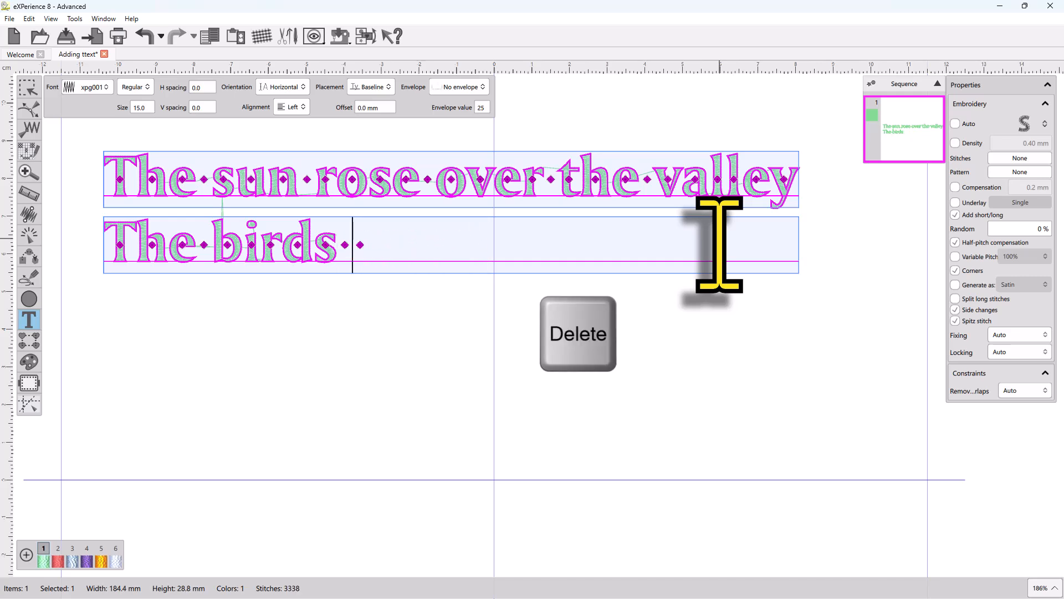
{"action": "type", "text": "were sing"}
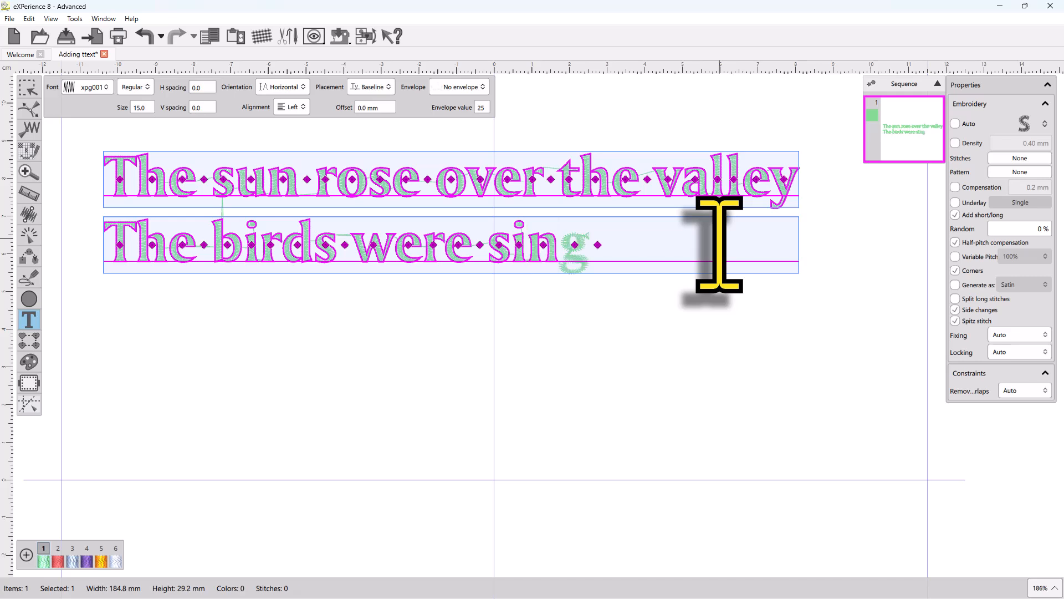
{"action": "type", "text": "ing"}
{"action": "key", "text": "Return"}
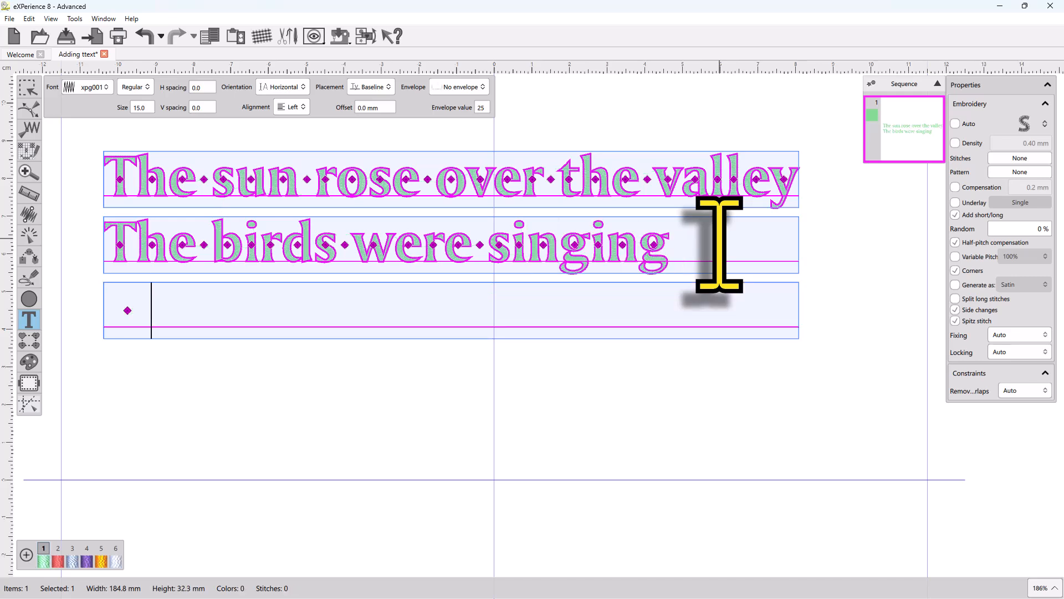
Step: Type the third line Morning dew covered the grass
{"action": "type", "text": "Morning dew covered"}
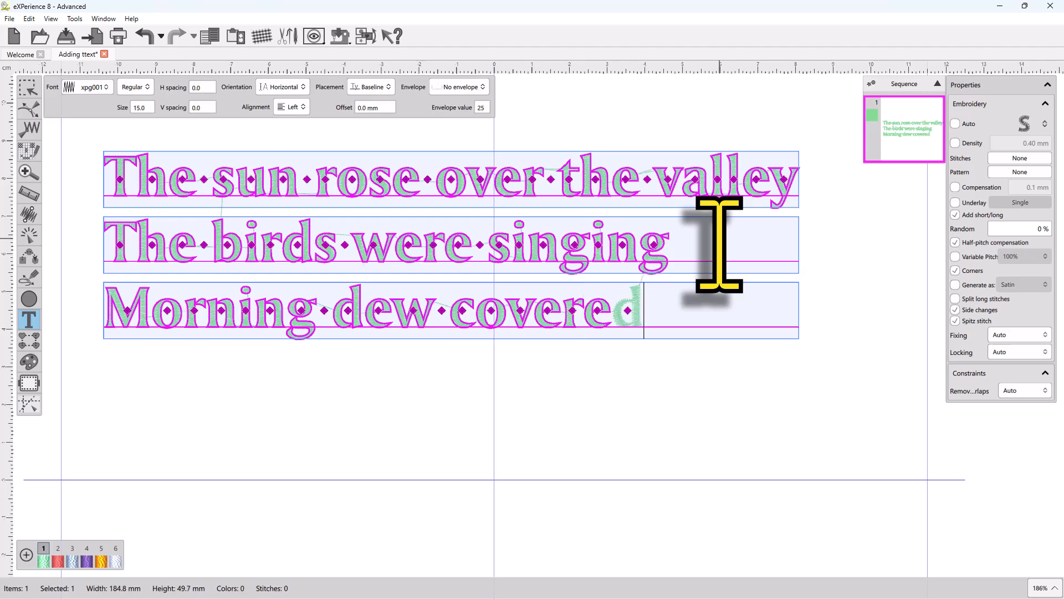
{"action": "type", "text": " the g"}
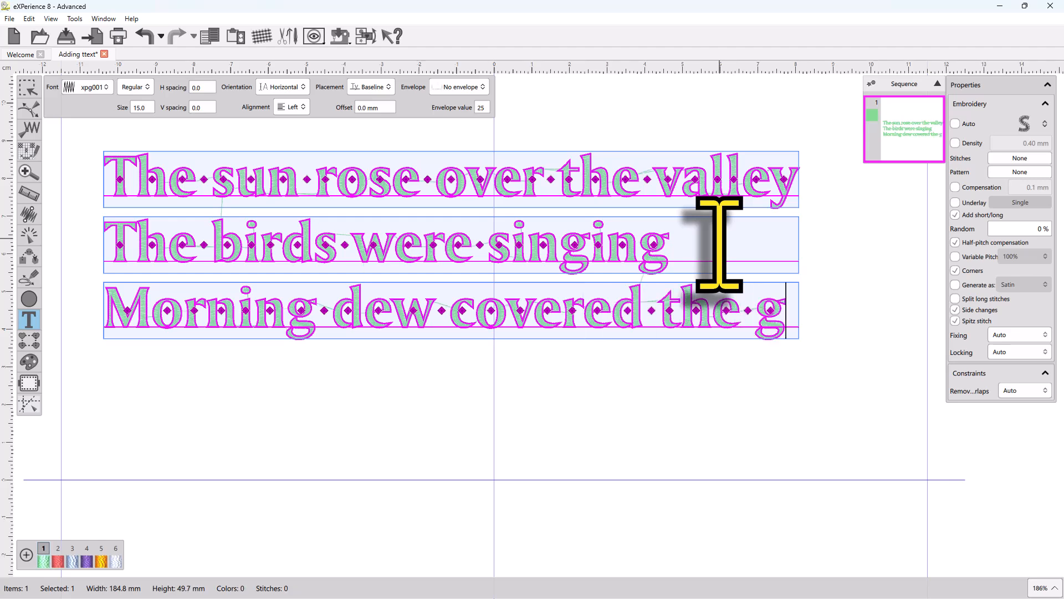
{"action": "type", "text": "rass."}
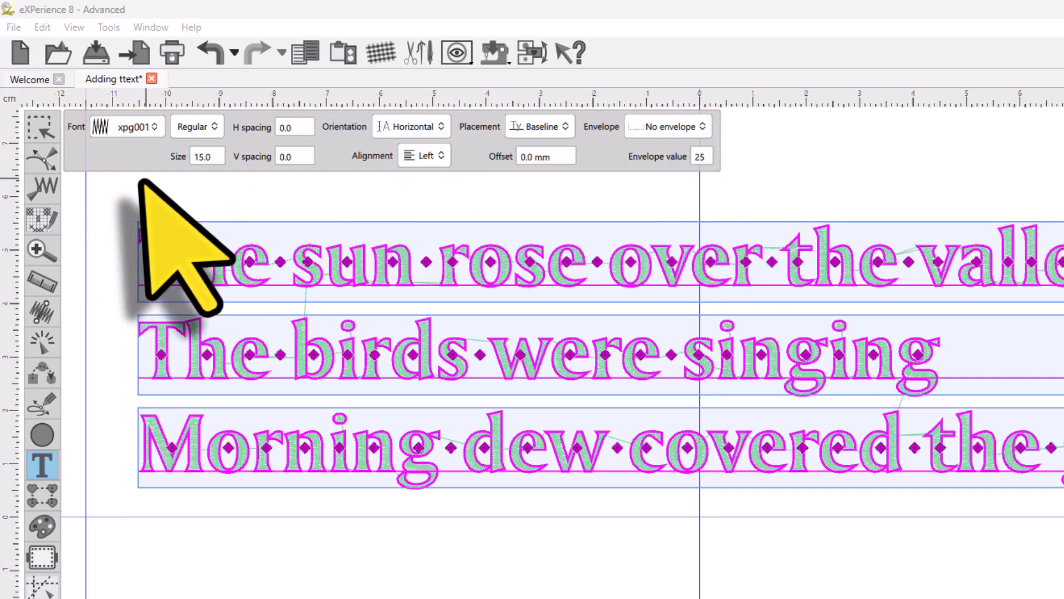
Step: Open the font list, browse it, and search it for fonts matching aria before clearing the search
{"action": "left_click", "coordinate": [124, 132]}
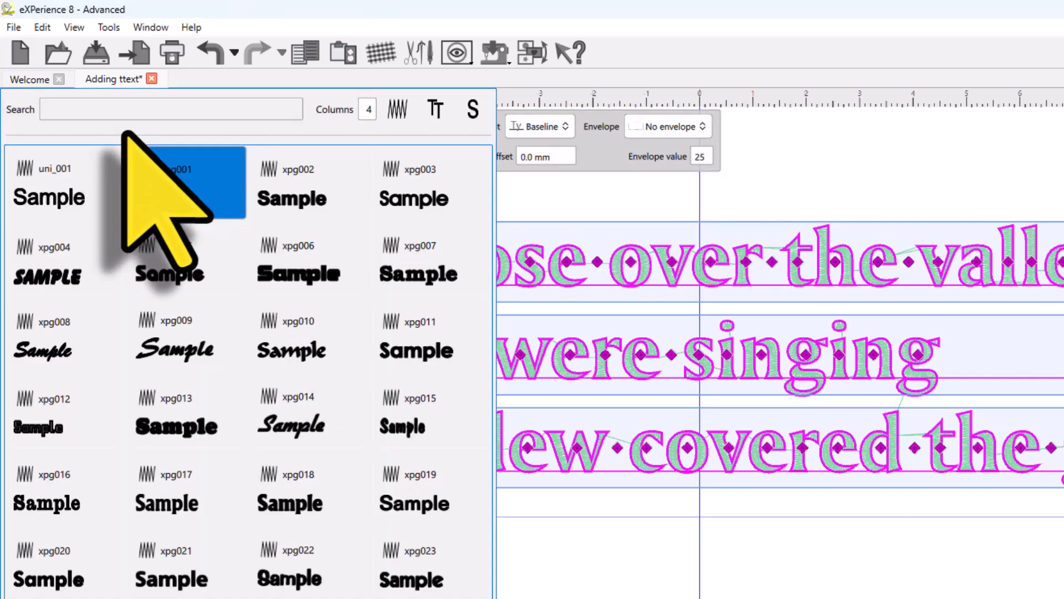
{"action": "scroll", "coordinate": [166, 255], "scroll_direction": "down", "scroll_amount": 3}
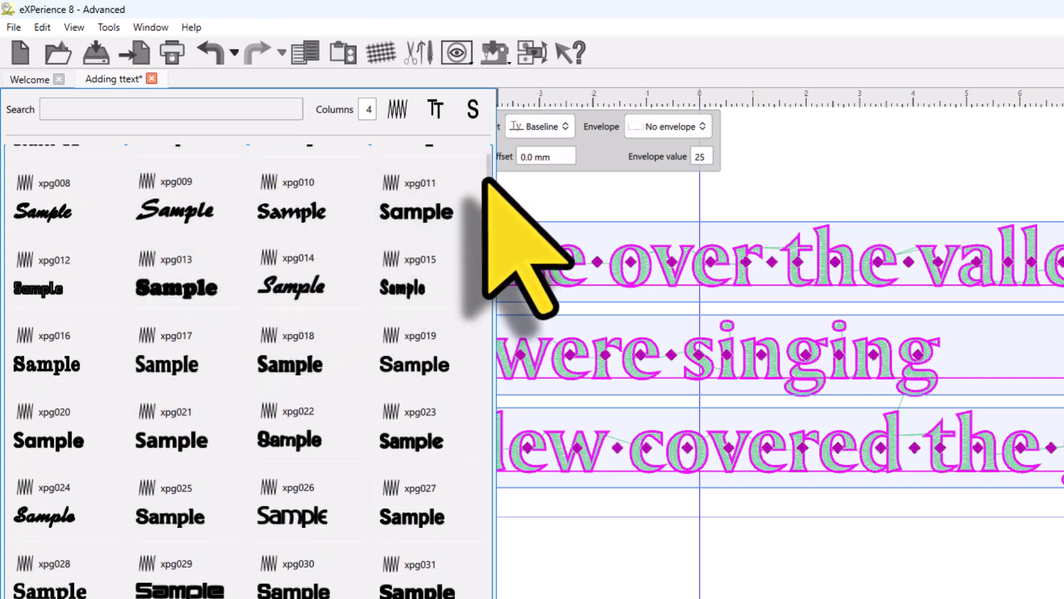
{"action": "left_click_drag", "start_coordinate": [486, 180], "coordinate": [451, 167]}
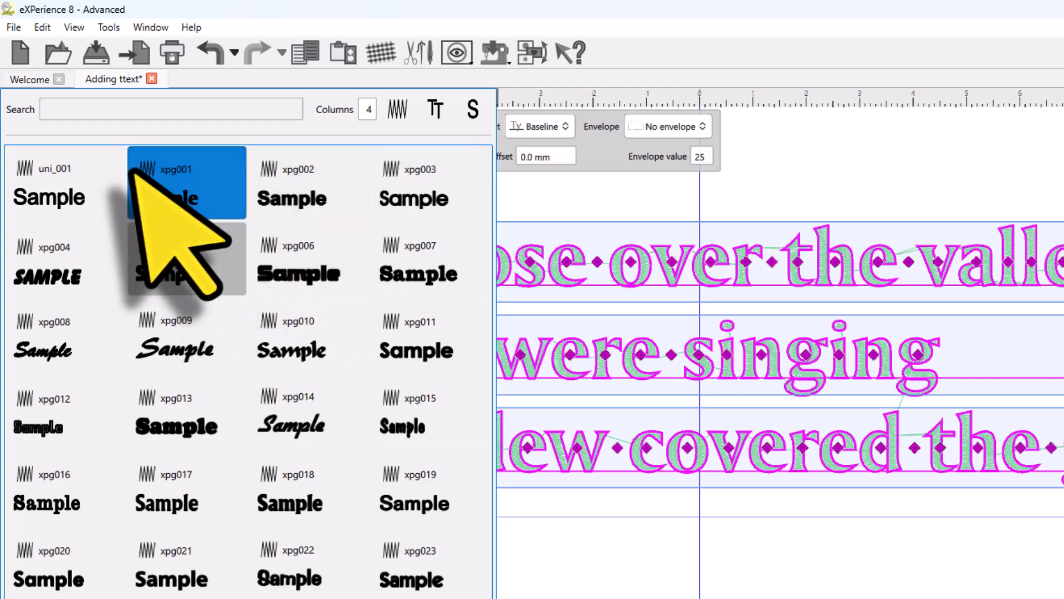
{"action": "left_click", "coordinate": [92, 110]}
{"action": "type", "text": "aria"}
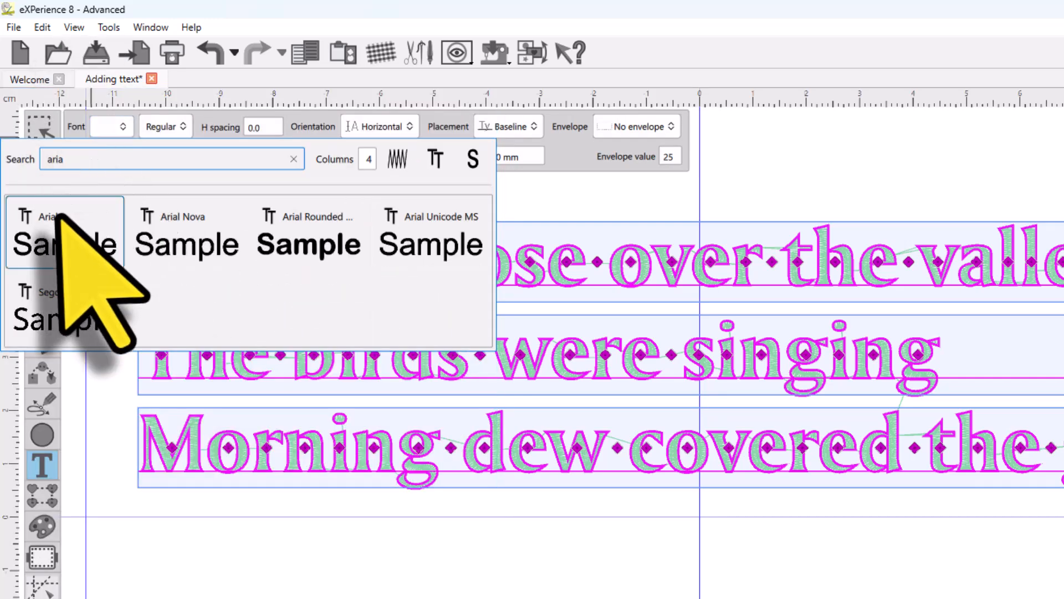
{"action": "key", "text": "BackSpace"}
{"action": "key", "text": "BackSpace"}
{"action": "key", "text": "BackSpace"}
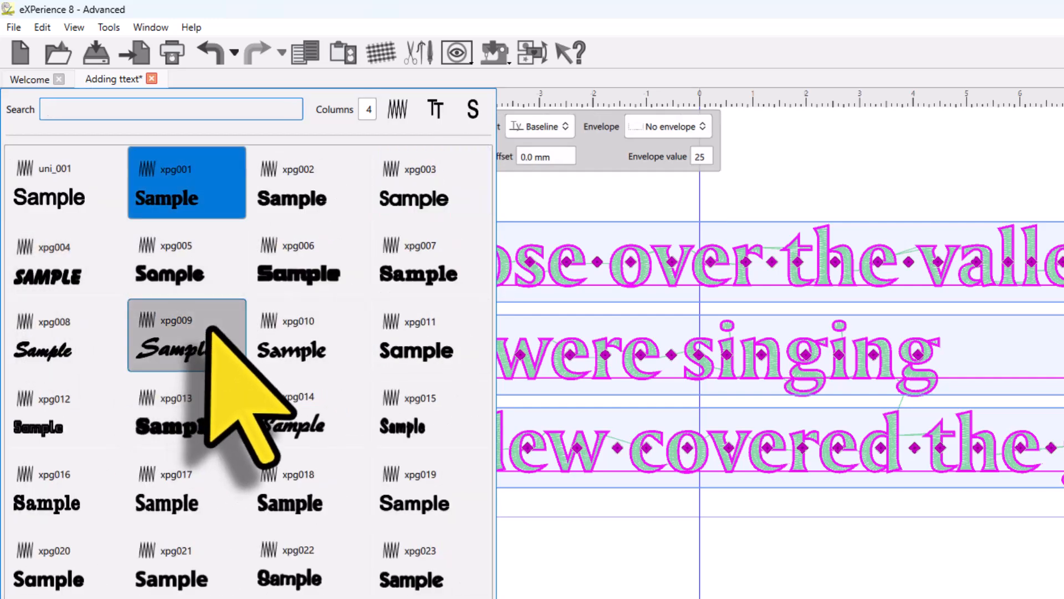
Step: Set the font list to display 3 columns
{"action": "double_click", "coordinate": [367, 109]}
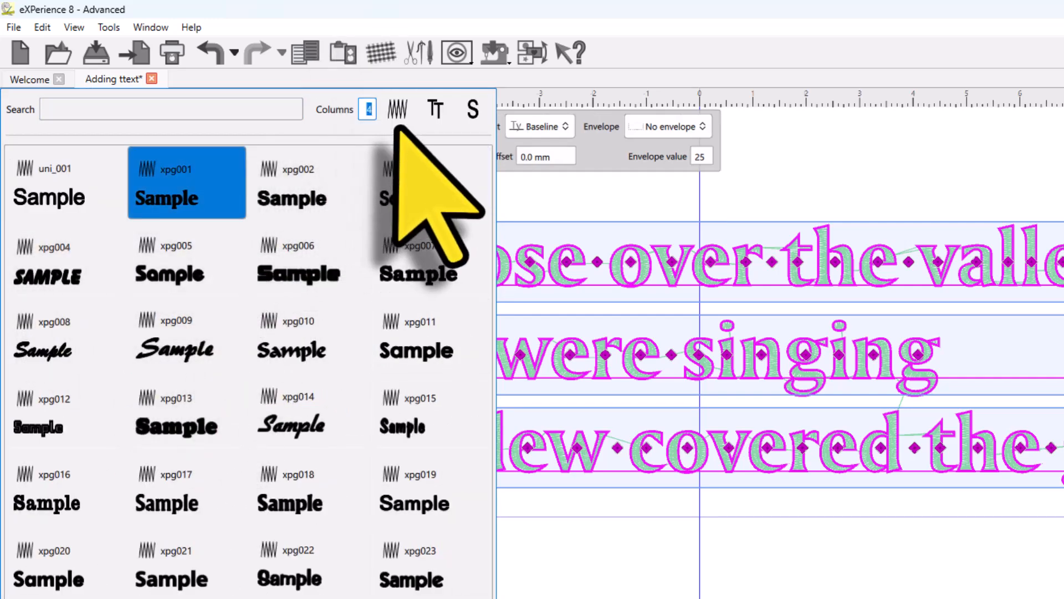
{"action": "key", "text": "Return"}
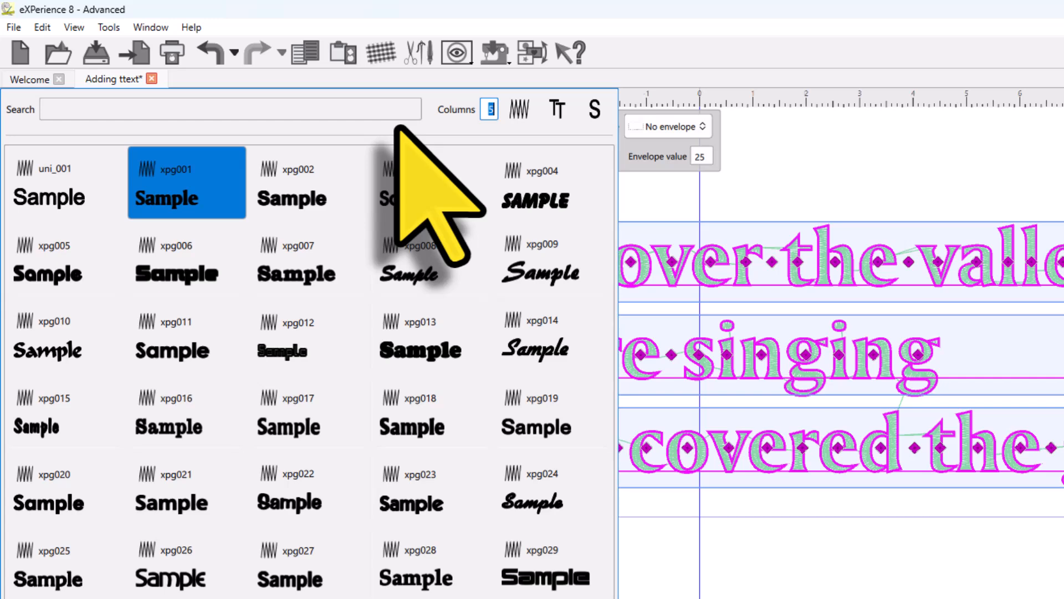
{"action": "key", "text": "Return"}
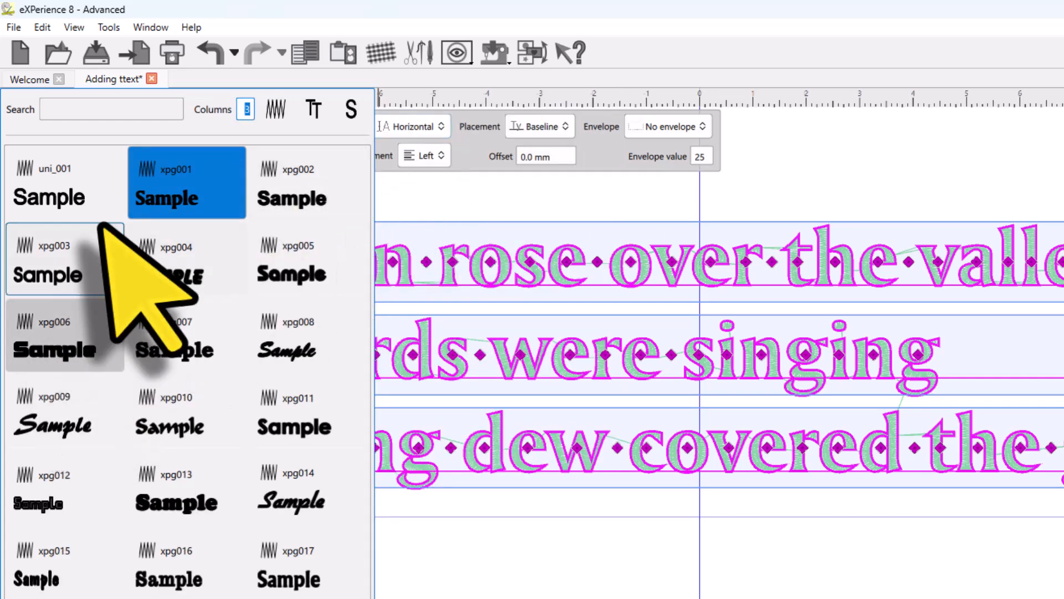
{"action": "scroll", "coordinate": [110, 232], "scroll_direction": "down", "scroll_amount": 1}
{"action": "scroll", "coordinate": [117, 228], "scroll_direction": "up", "scroll_amount": 1}
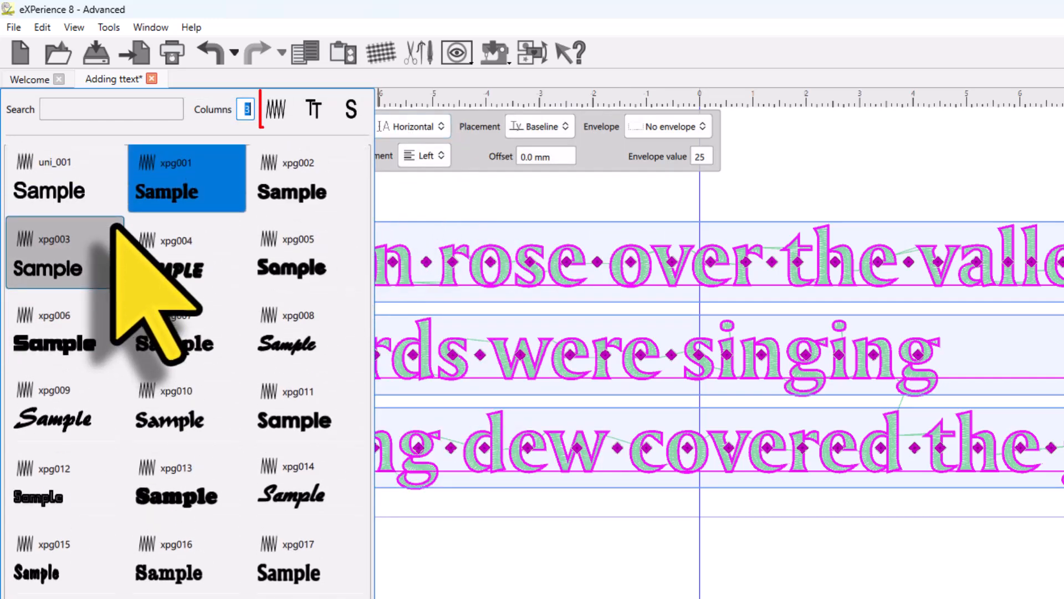
{"action": "scroll", "coordinate": [117, 225], "scroll_direction": "up", "scroll_amount": 1}
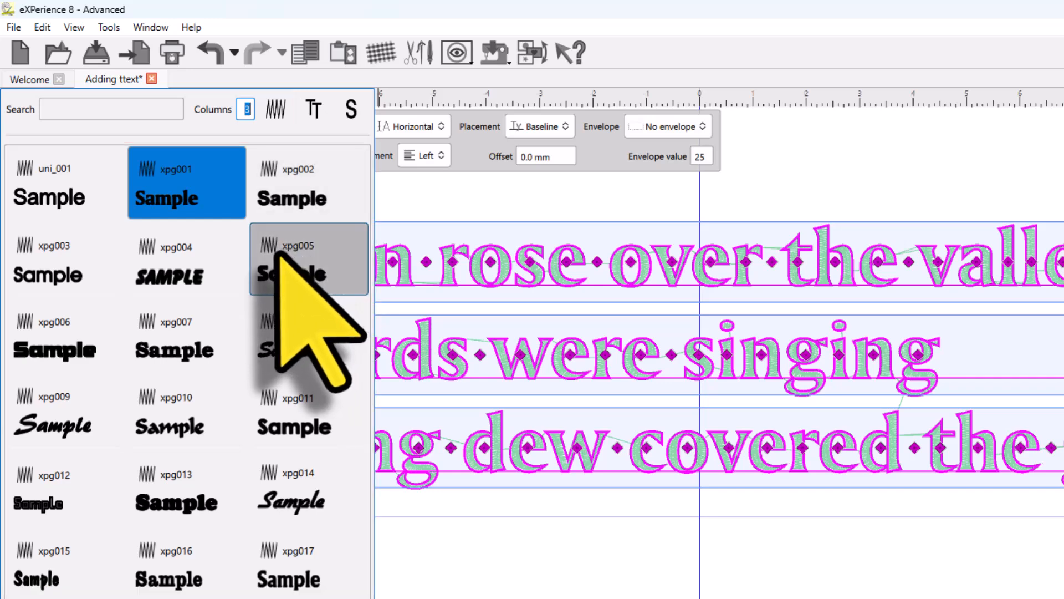
Step: Switch the font list filter between embroidery, TrueType and S fonts to compare the groups
{"action": "left_click", "coordinate": [314, 113]}
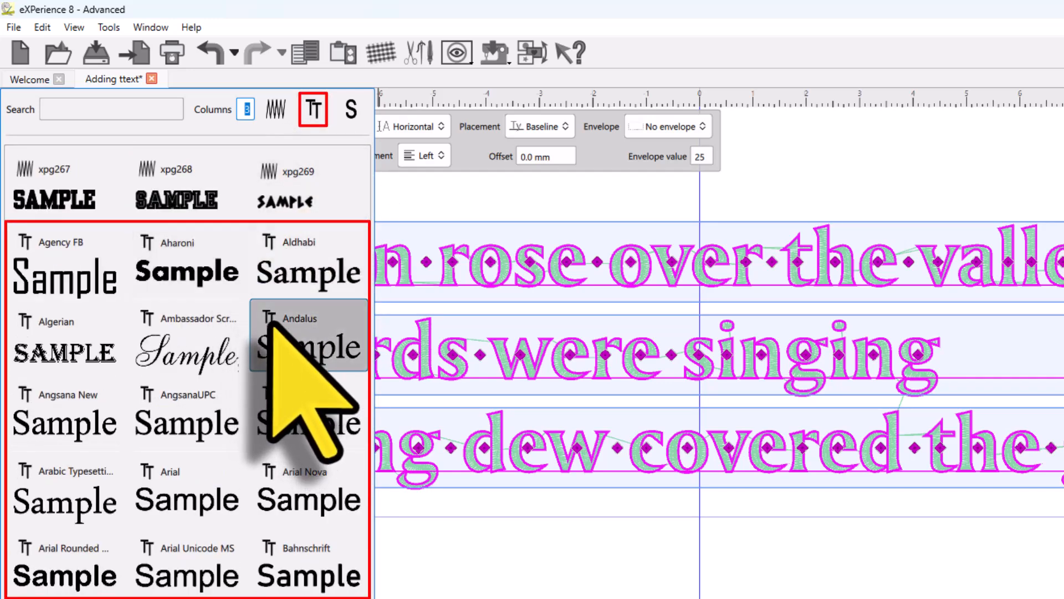
{"action": "left_click", "coordinate": [350, 109]}
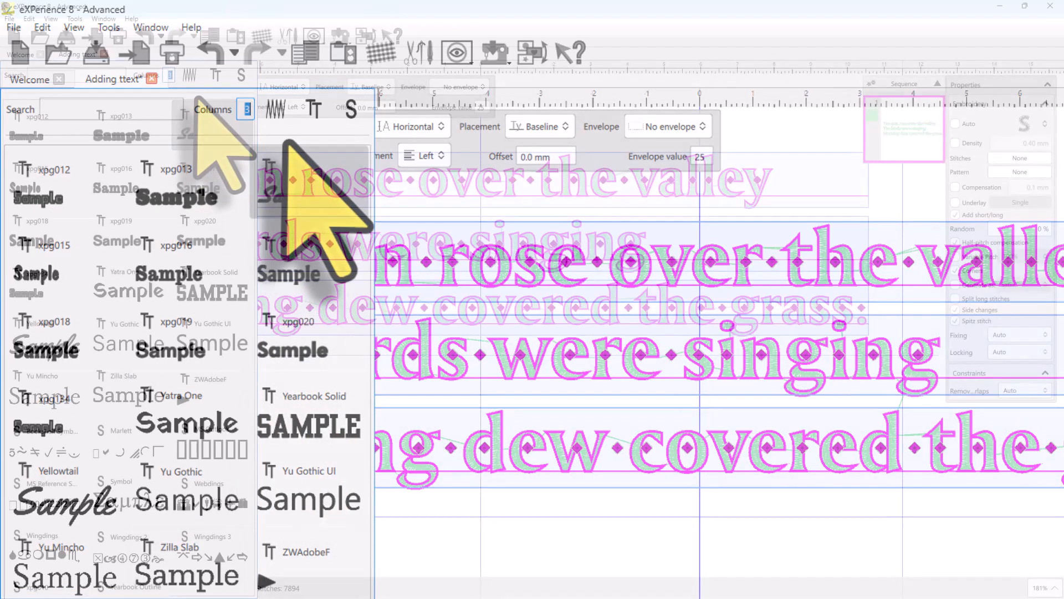
{"action": "left_click", "coordinate": [276, 110]}
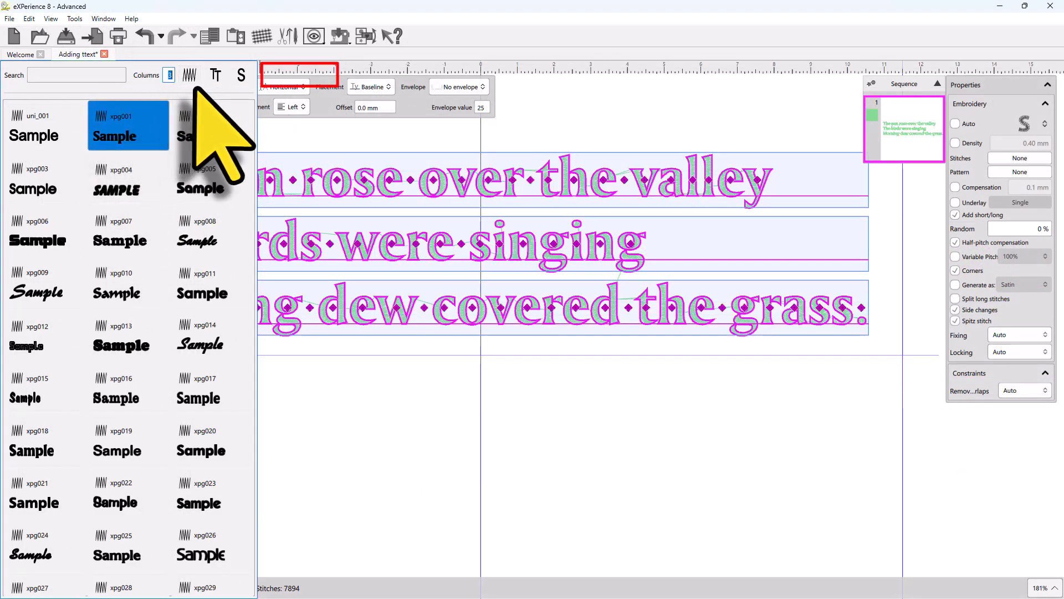
{"action": "left_click", "coordinate": [216, 76]}
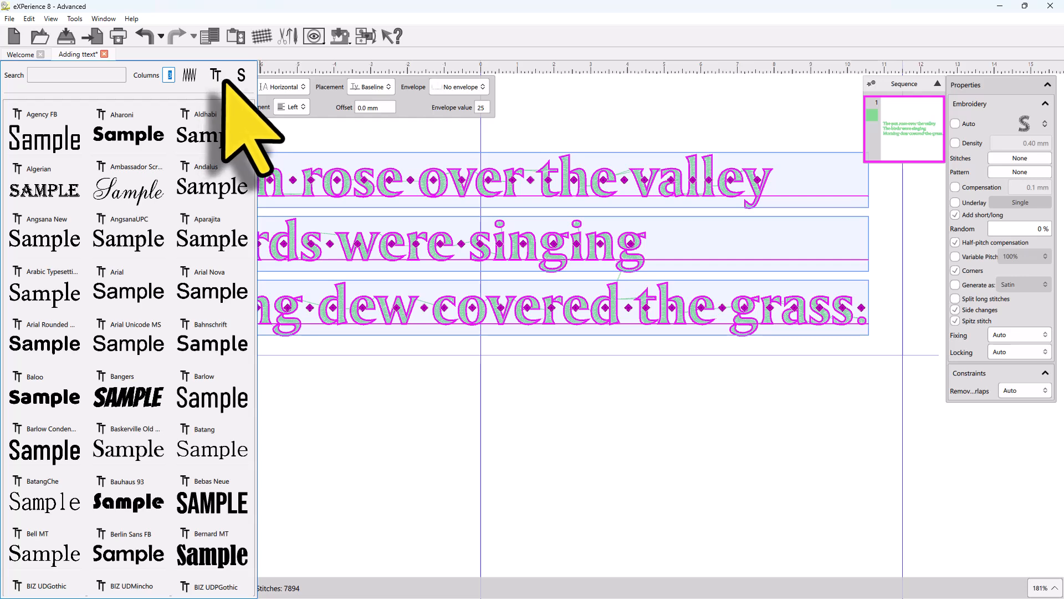
{"action": "left_click", "coordinate": [190, 76]}
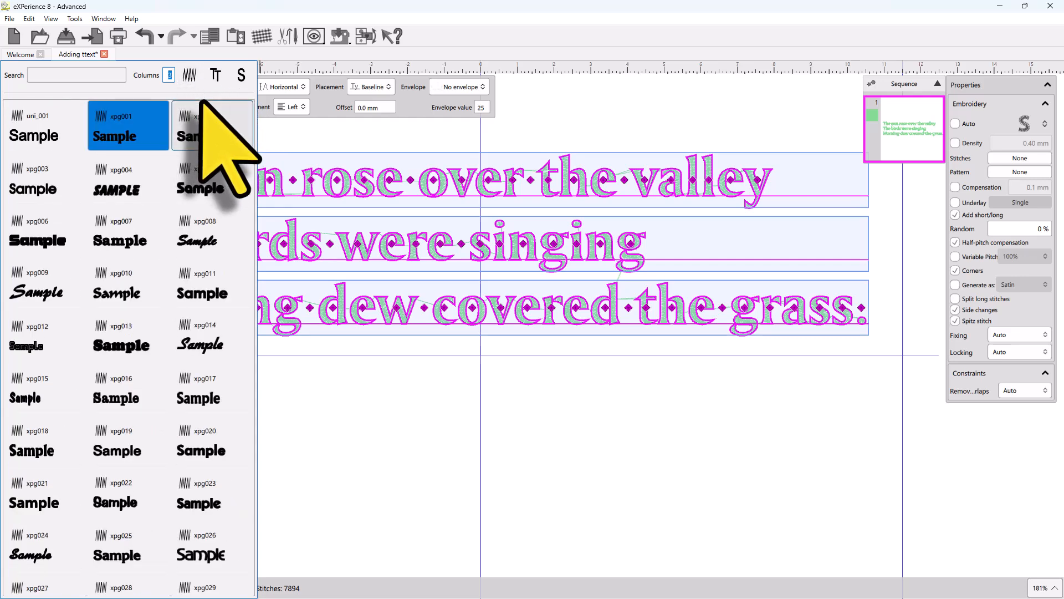
{"action": "left_click", "coordinate": [216, 75]}
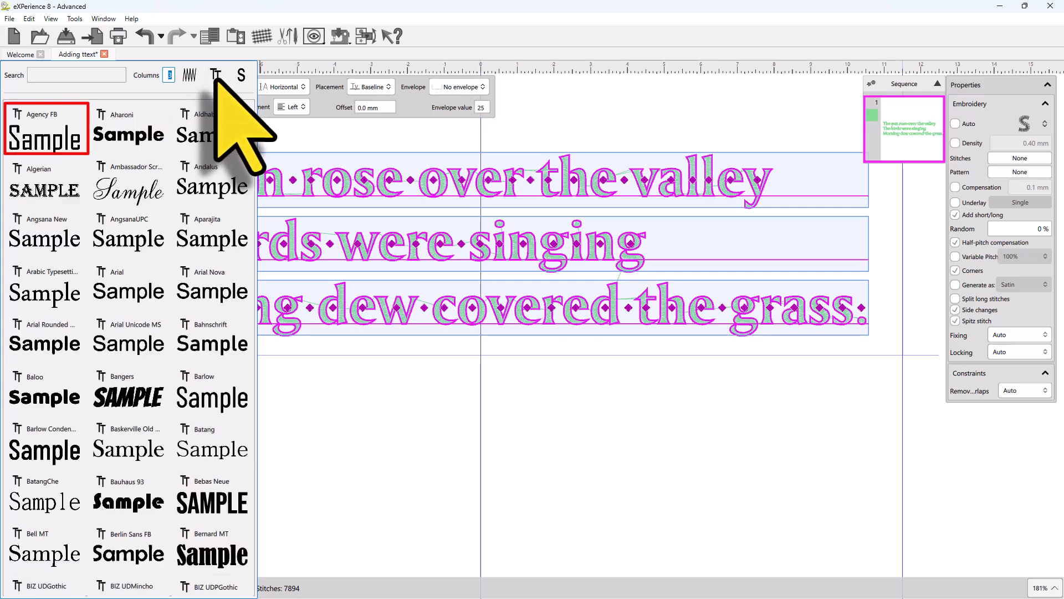
{"action": "left_click", "coordinate": [189, 75]}
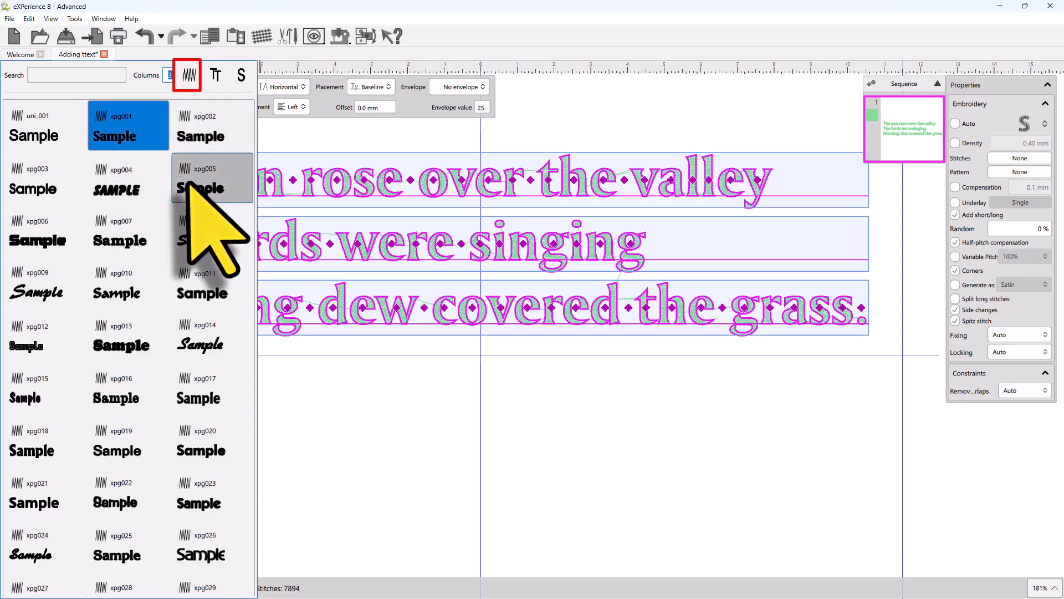
Step: Apply the embroidery font xpg035 to the three-line text
{"action": "scroll", "coordinate": [183, 178], "scroll_direction": "down", "scroll_amount": 4}
{"action": "scroll", "coordinate": [178, 183], "scroll_direction": "down", "scroll_amount": 3}
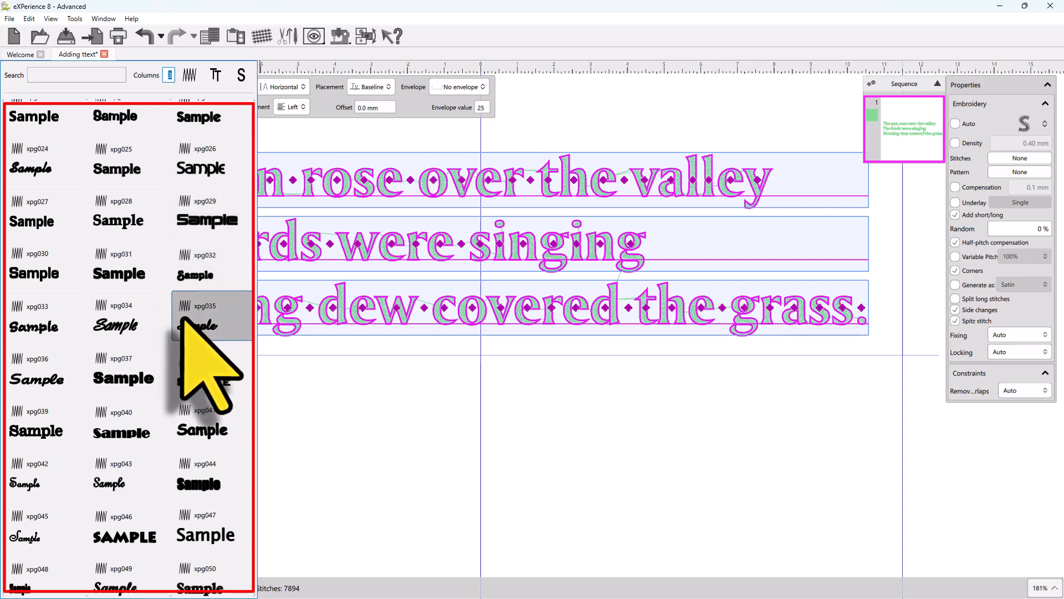
{"action": "left_click", "coordinate": [183, 321]}
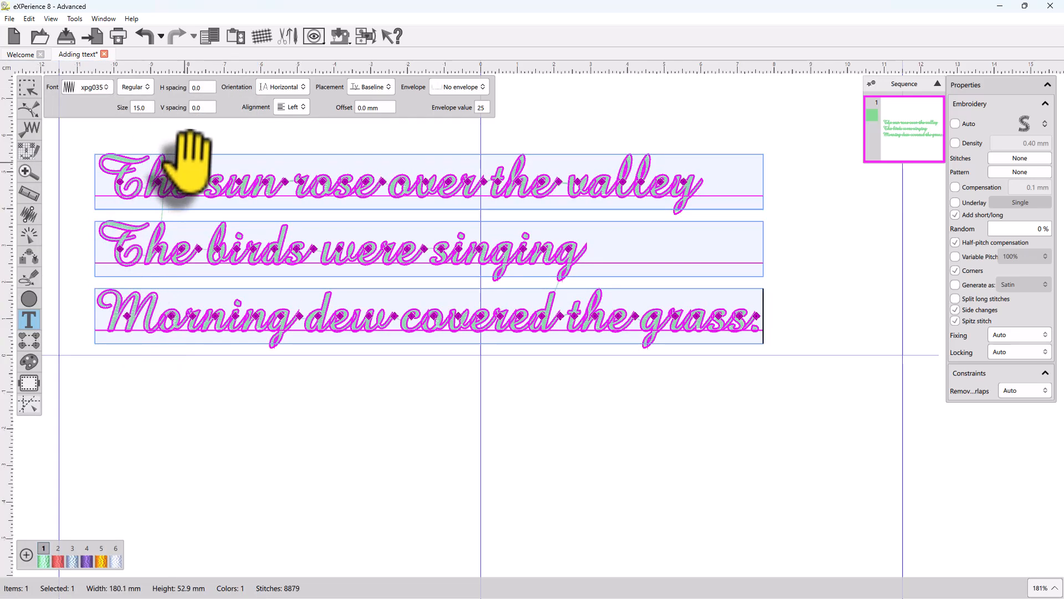
Step: Change the text's font to the embroidery font xpg052
{"action": "left_click", "coordinate": [107, 89]}
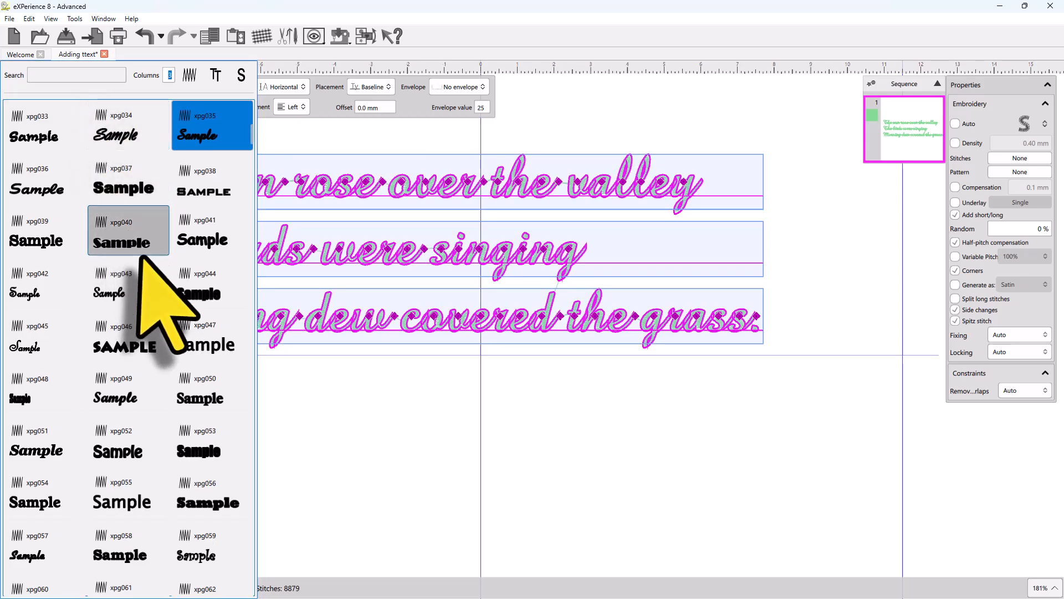
{"action": "scroll", "coordinate": [123, 311], "scroll_direction": "down", "scroll_amount": 2}
{"action": "left_click", "coordinate": [121, 392]}
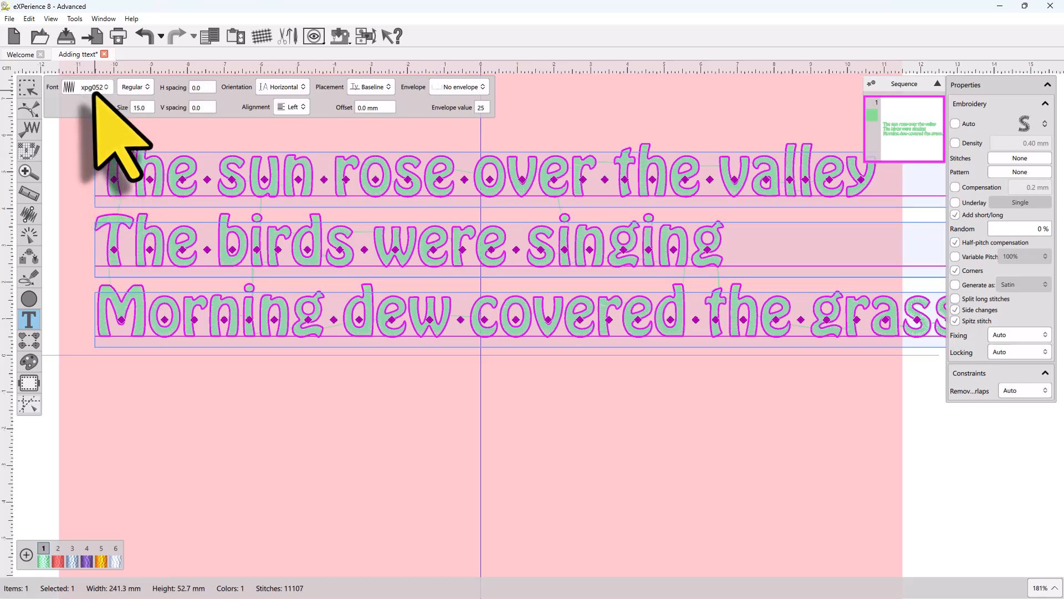
Step: Change the text's font to the embroidery font xpg070
{"action": "left_click", "coordinate": [95, 92]}
{"action": "left_click", "coordinate": [99, 452]}
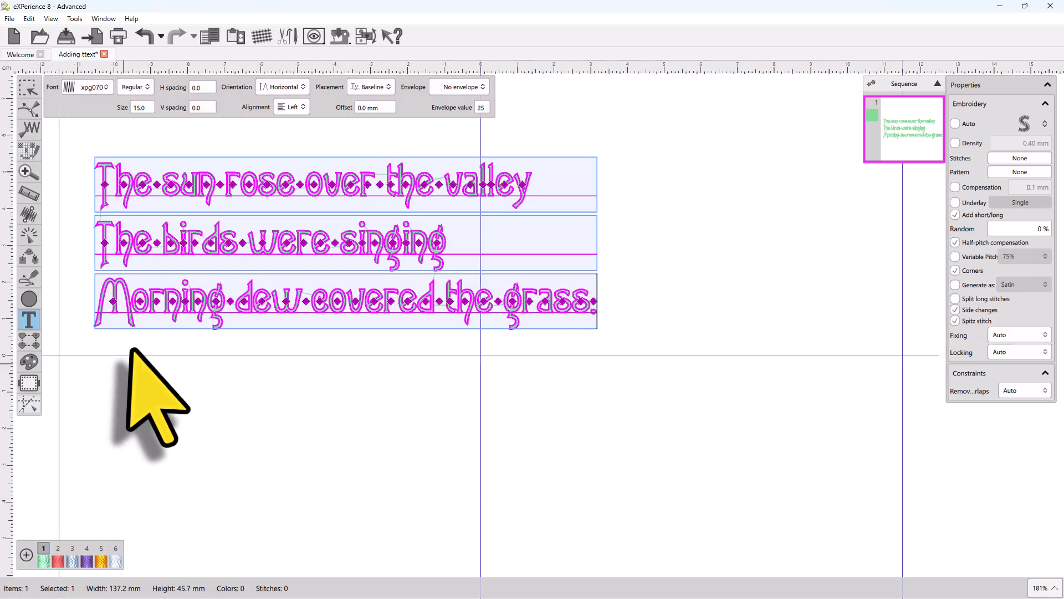
Step: Apply the TrueType font Black Ops One to the text
{"action": "scroll", "coordinate": [264, 169], "scroll_direction": "up", "scroll_amount": 2}
{"action": "scroll", "coordinate": [260, 169], "scroll_direction": "down", "scroll_amount": 2}
{"action": "scroll", "coordinate": [167, 165], "scroll_direction": "up", "scroll_amount": 1}
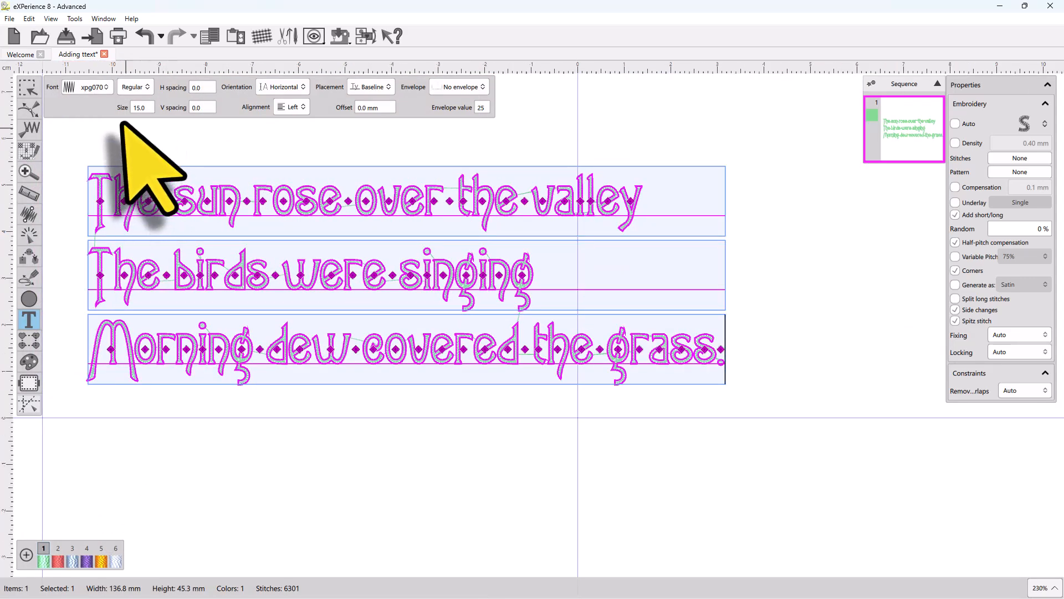
{"action": "left_click", "coordinate": [100, 88]}
{"action": "left_click", "coordinate": [215, 76]}
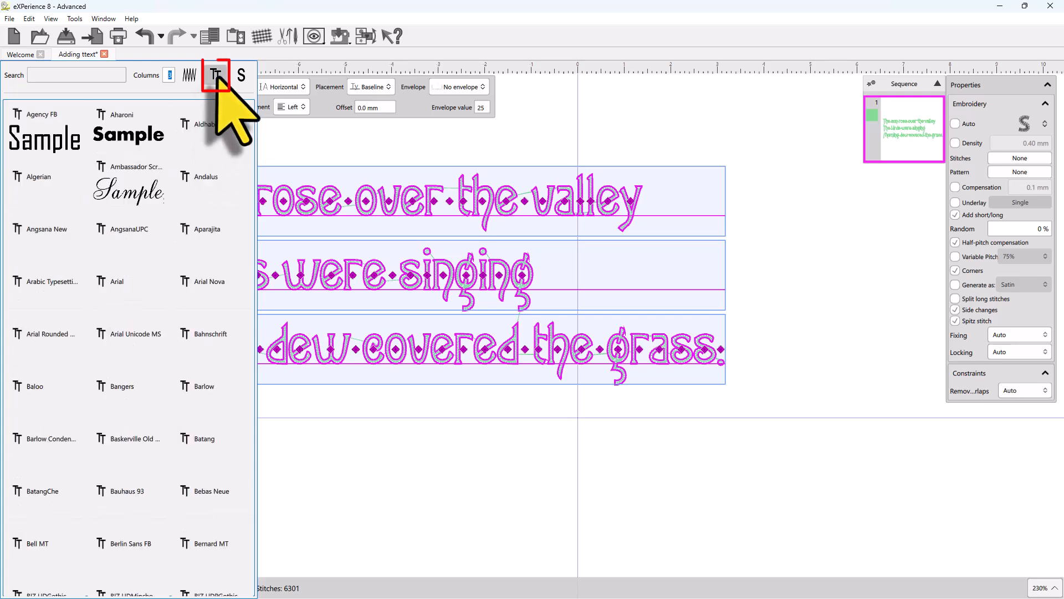
{"action": "scroll", "coordinate": [107, 308], "scroll_direction": "down", "scroll_amount": 3}
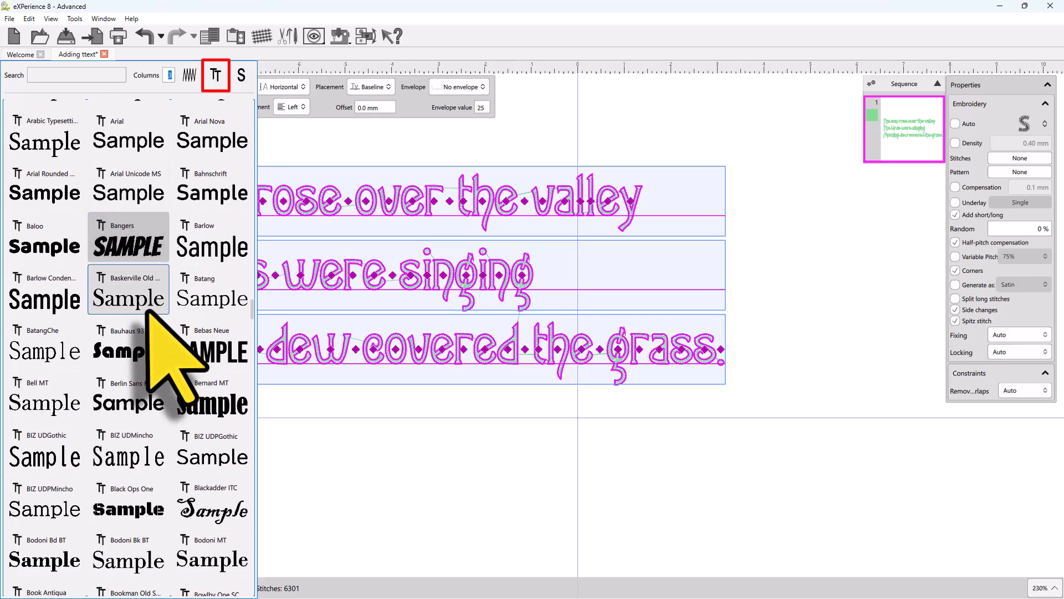
{"action": "left_click", "coordinate": [132, 504]}
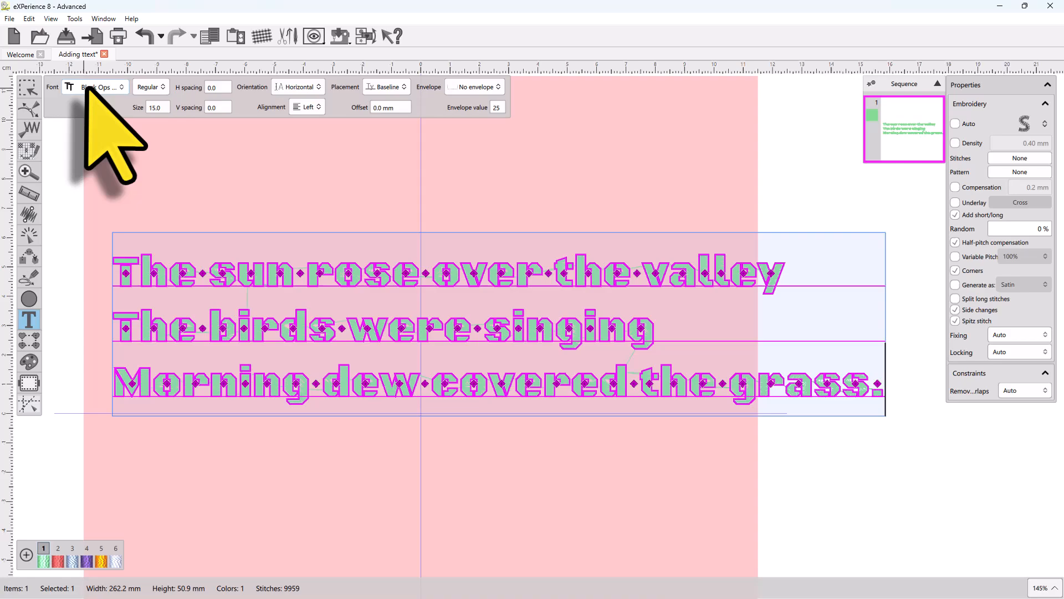
Step: Change the text's font to the TrueType font Candara
{"action": "left_click", "coordinate": [94, 87]}
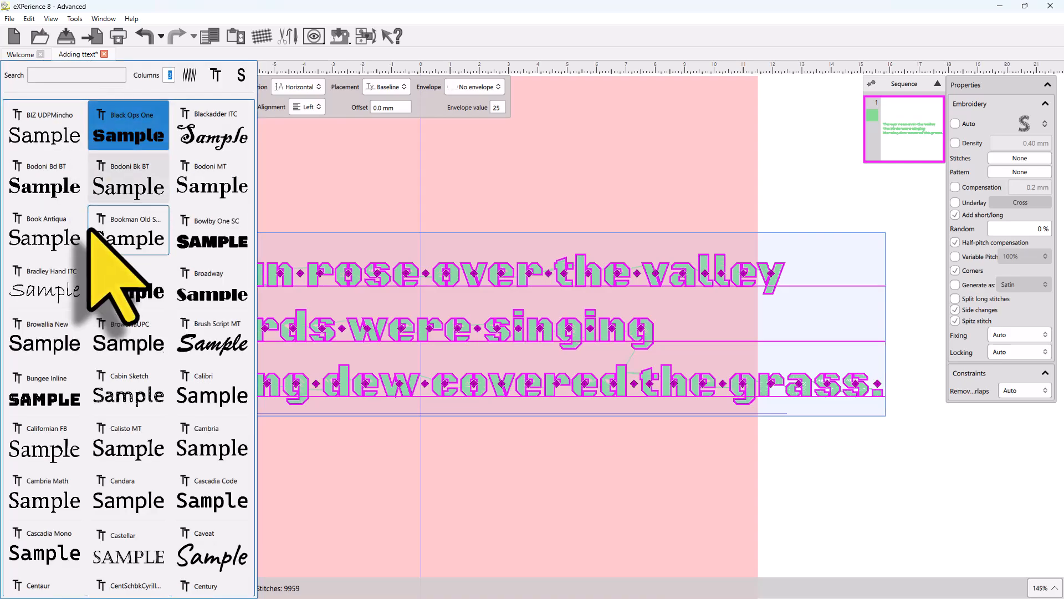
{"action": "scroll", "coordinate": [121, 402], "scroll_direction": "down", "scroll_amount": 1}
{"action": "left_click", "coordinate": [127, 416]}
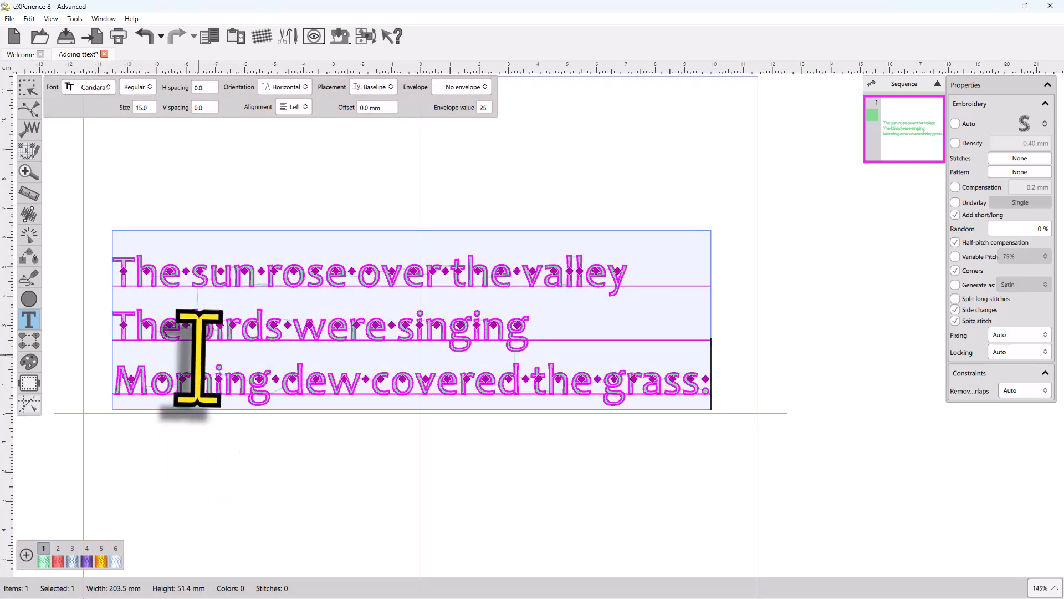
Step: Change the text's font to the embroidery font xpg002
{"action": "scroll", "coordinate": [197, 348], "scroll_direction": "down", "scroll_amount": 2}
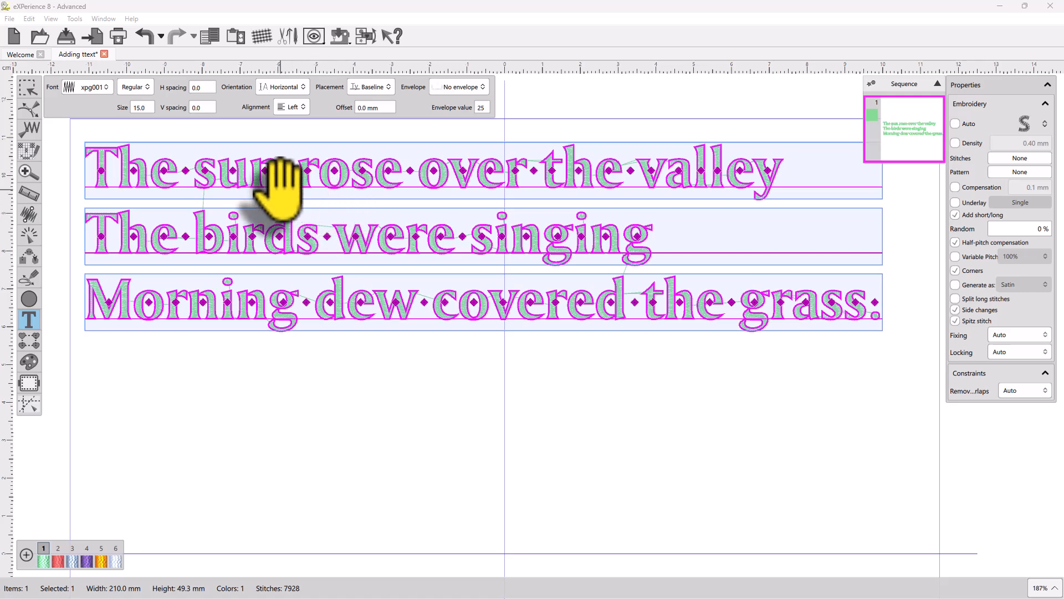
{"action": "left_click", "coordinate": [93, 89]}
{"action": "left_click", "coordinate": [194, 129]}
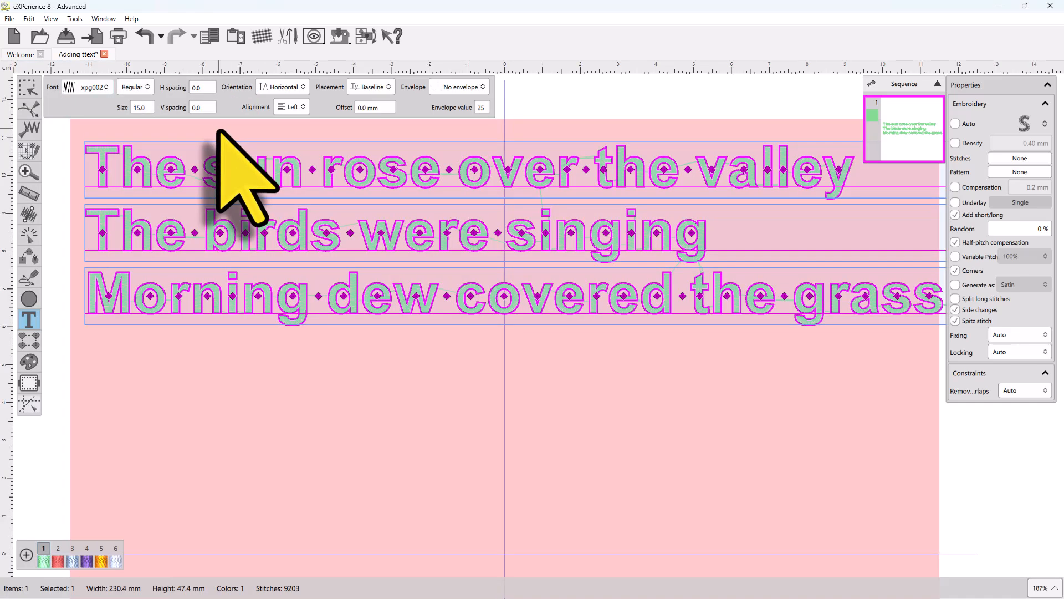
Step: Step through the successive embroidery fonts one at a time, ending on xpg012
{"action": "scroll", "coordinate": [121, 208], "scroll_direction": "down", "scroll_amount": 2}
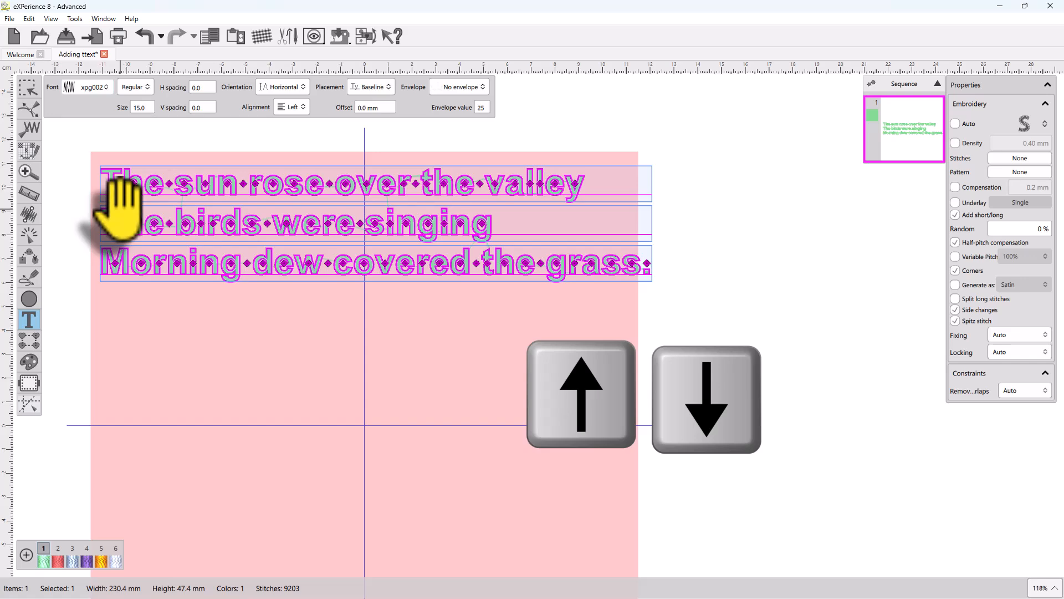
{"action": "key", "text": "Down"}
{"action": "key", "text": "Down"}
{"action": "key", "text": "Down"}
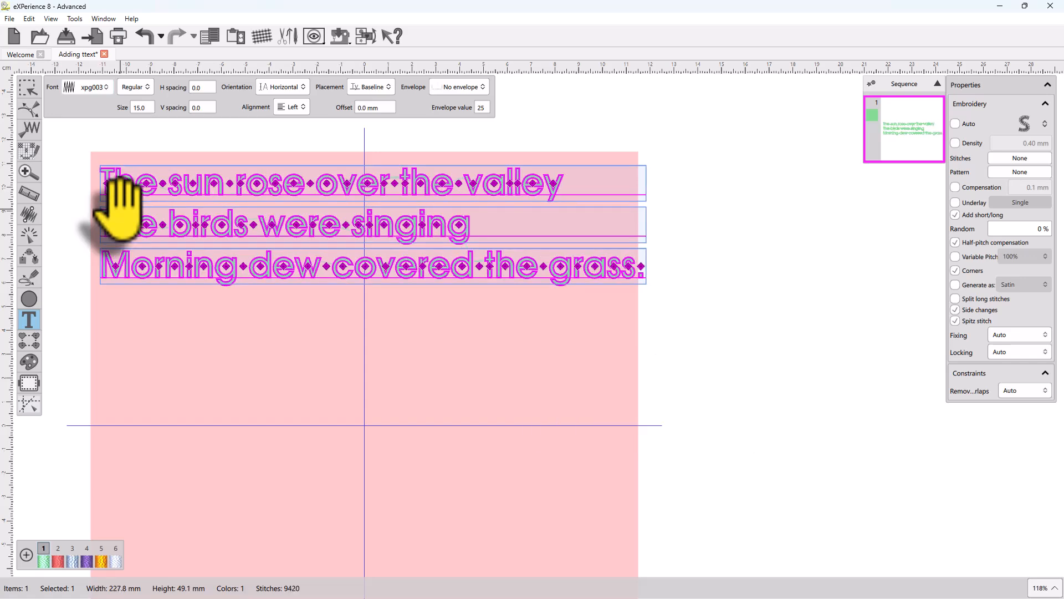
{"action": "key", "text": "Down"}
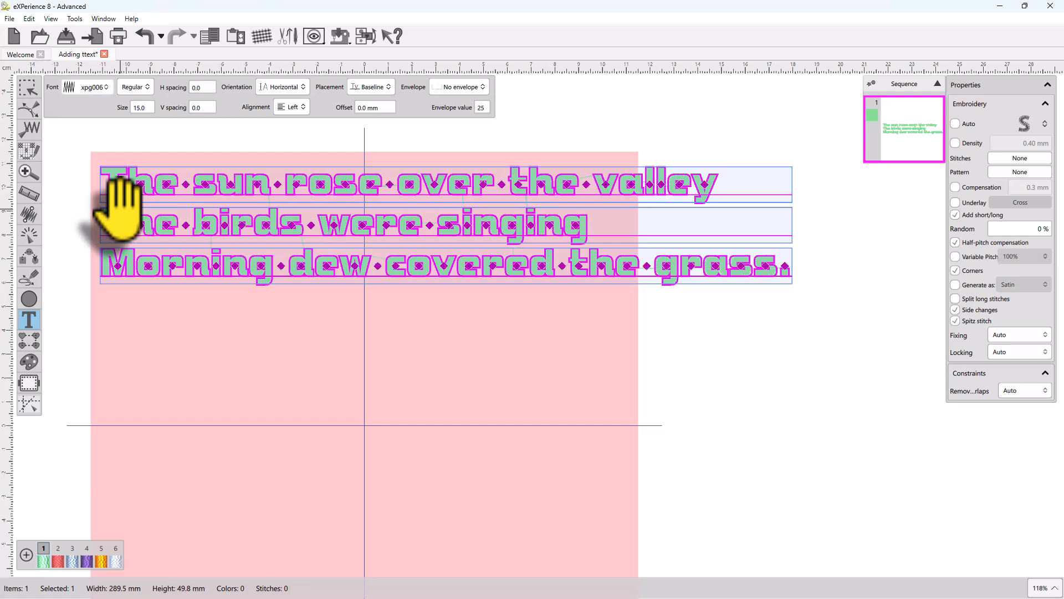
{"action": "key", "text": "Down"}
{"action": "key", "text": "Down"}
{"action": "key", "text": "Down"}
{"action": "key", "text": "Down"}
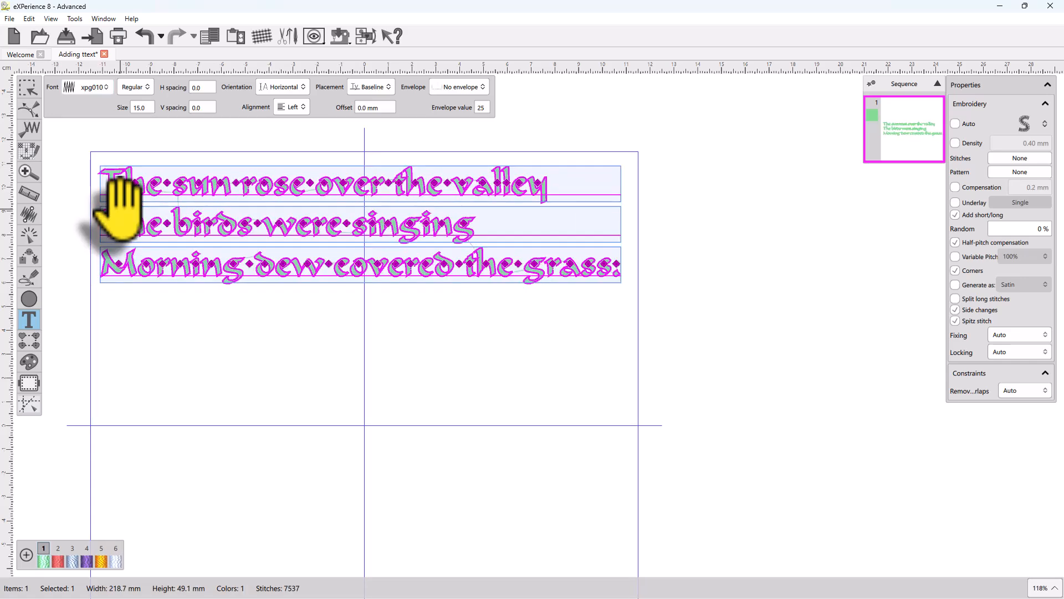
{"action": "key", "text": "Down"}
{"action": "key", "text": "Down"}
{"action": "key", "text": "Down"}
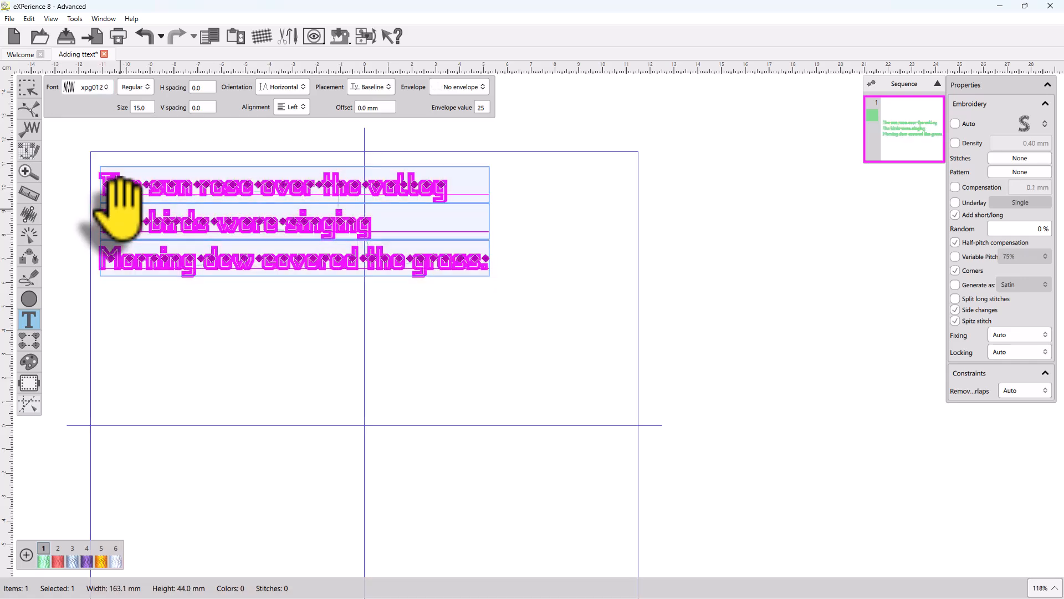
Step: Continue stepping through the embroidery fonts one at a time, ending on xpg023
{"action": "key", "text": "Down"}
{"action": "key", "text": "Down"}
{"action": "key", "text": "Down"}
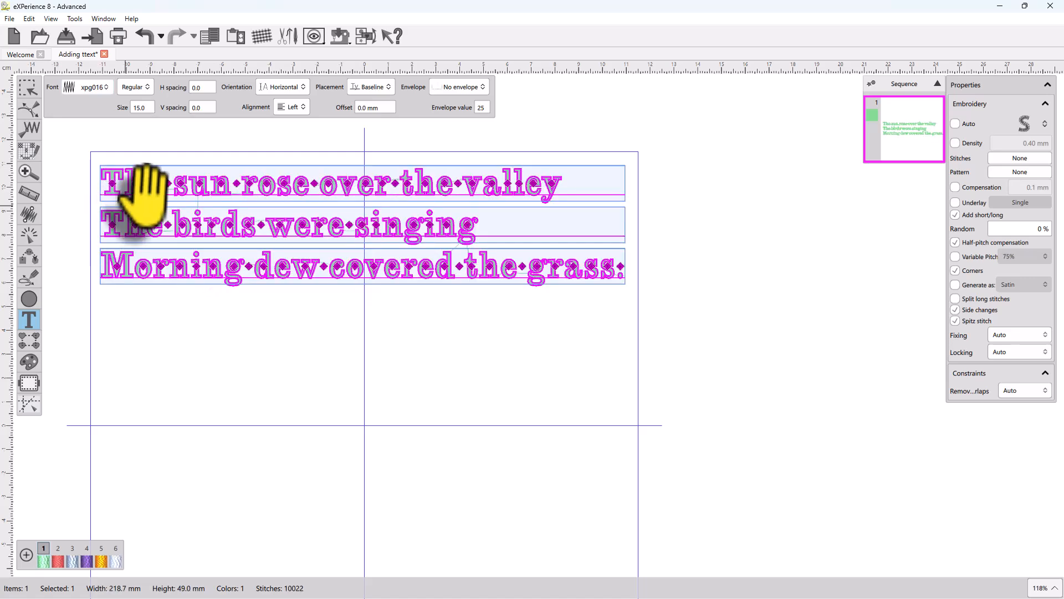
{"action": "scroll", "coordinate": [108, 158], "scroll_direction": "up", "scroll_amount": 3}
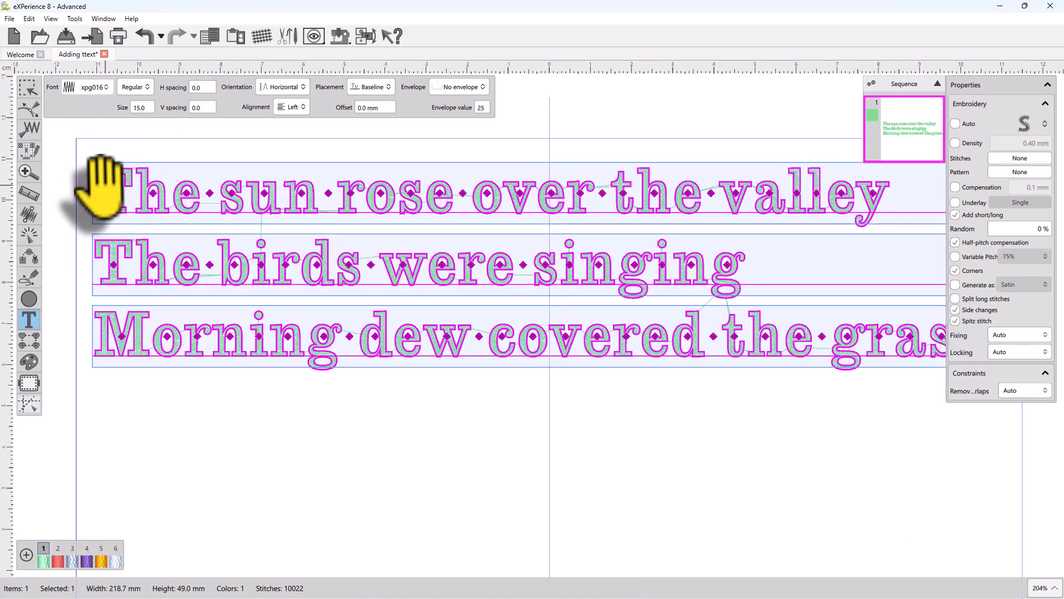
{"action": "key", "text": "Down"}
{"action": "scroll", "coordinate": [91, 200], "scroll_direction": "down", "scroll_amount": 1}
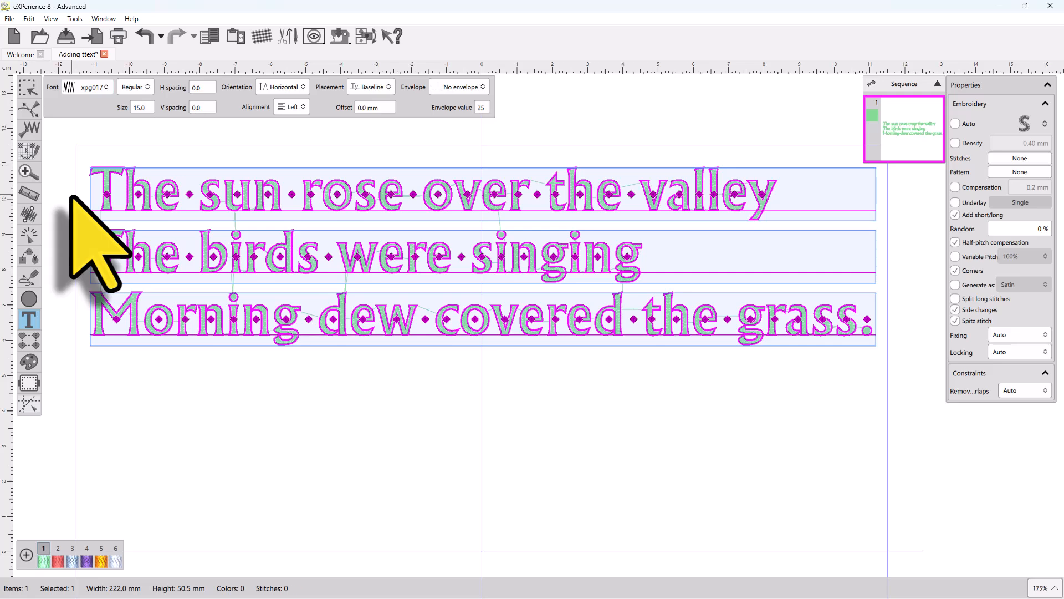
{"action": "key", "text": "Down"}
{"action": "key", "text": "Down"}
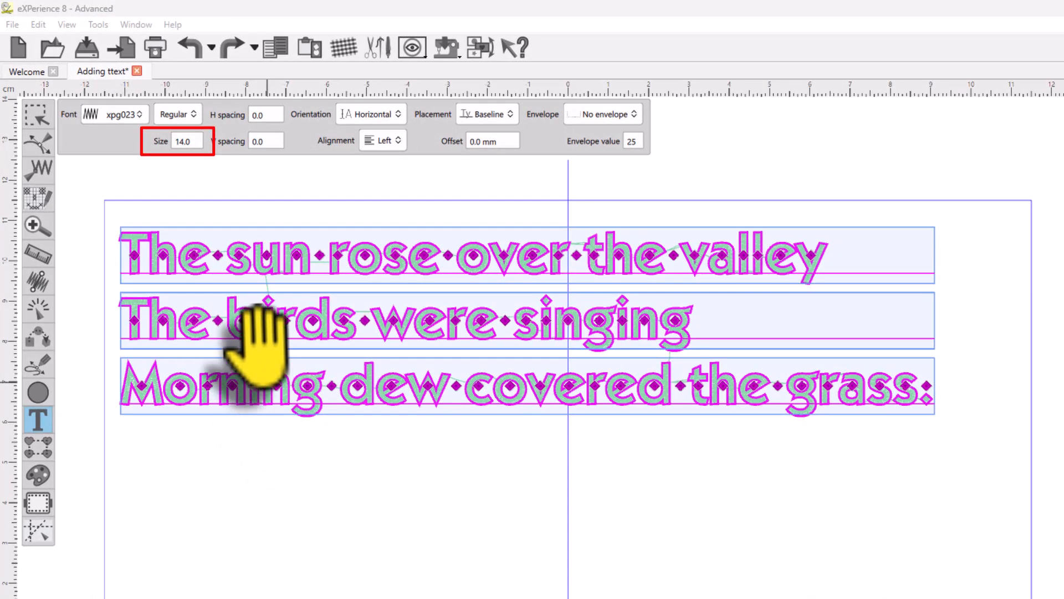
Step: Adjust the text size by stepping the size value up and down
{"action": "double_click", "coordinate": [191, 141]}
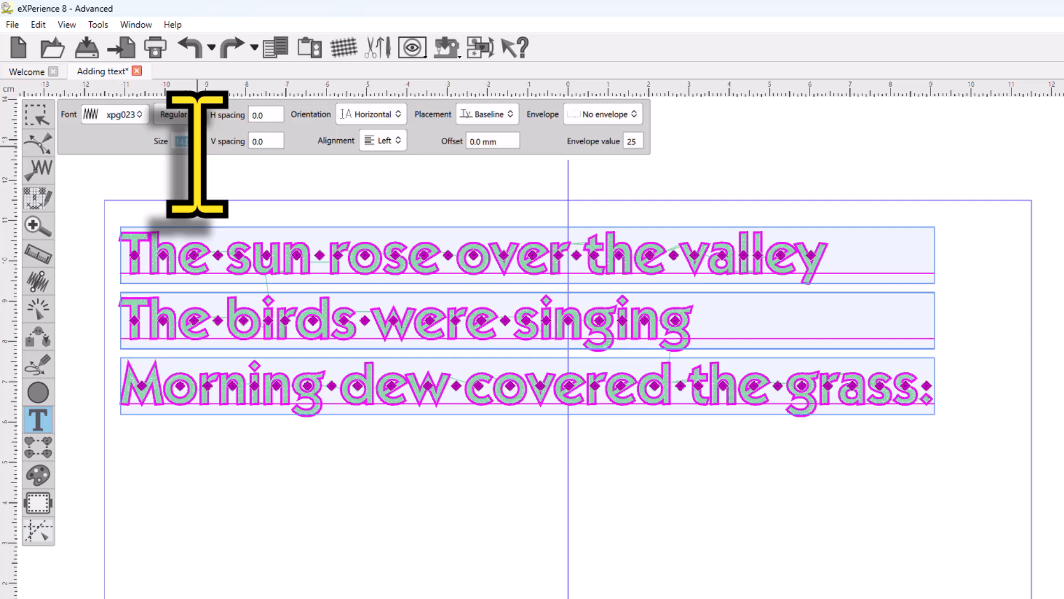
{"action": "key", "text": "Return"}
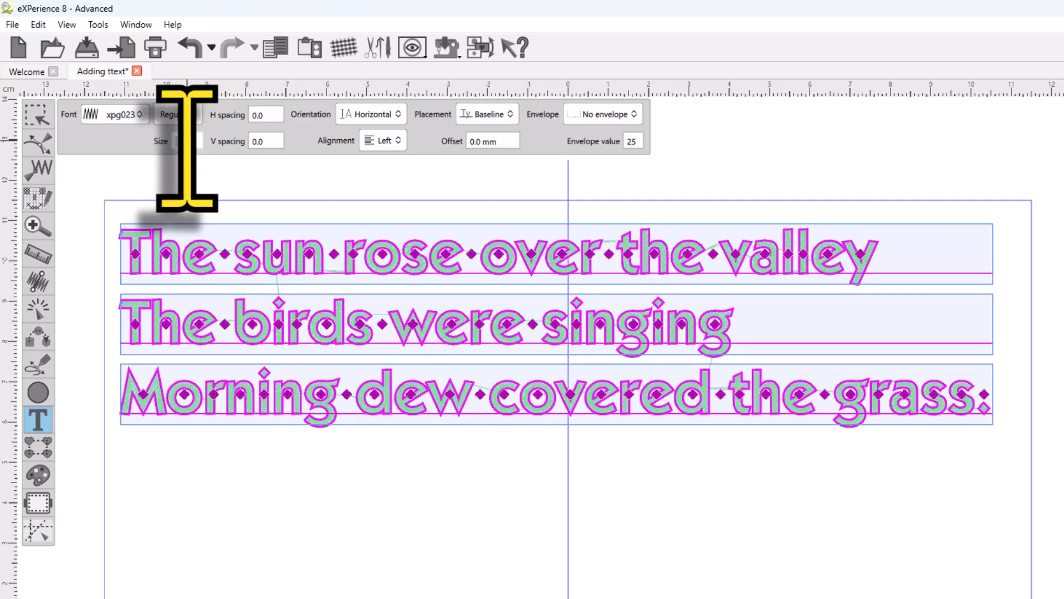
{"action": "key", "text": "Up"}
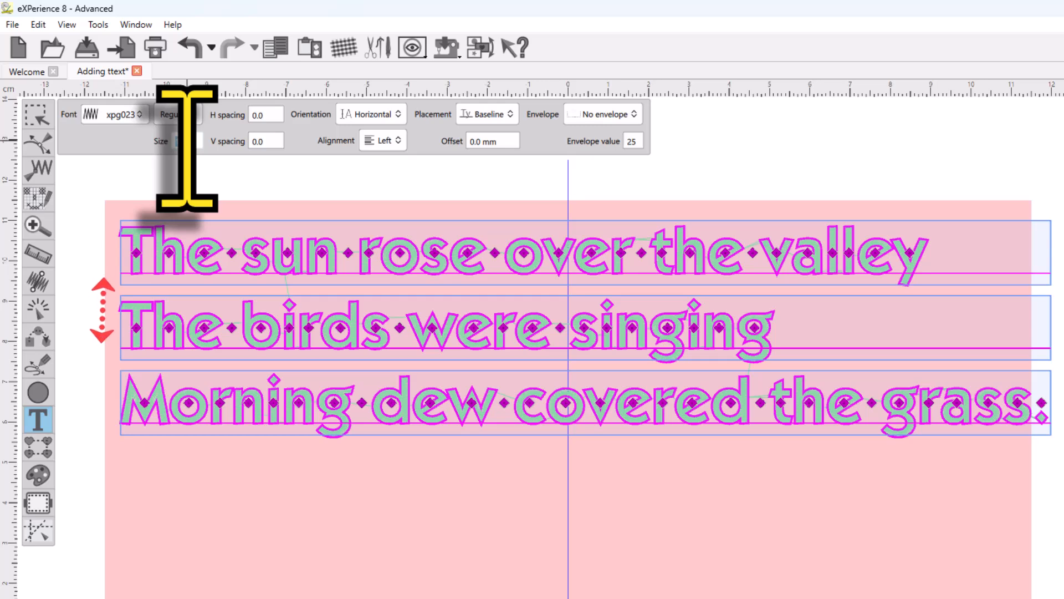
{"action": "key", "text": "Down"}
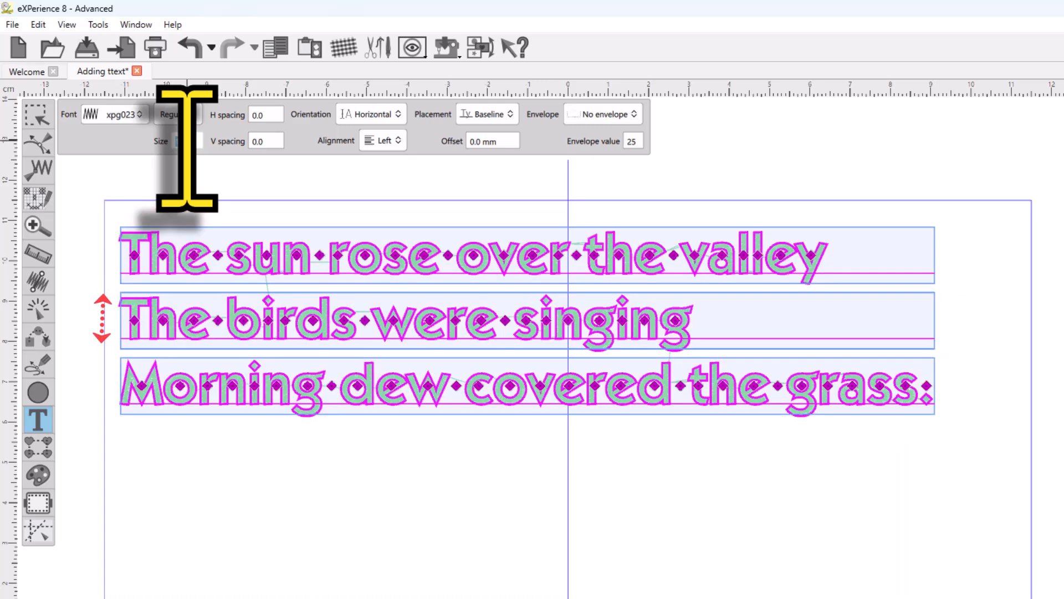
{"action": "key", "text": "Up"}
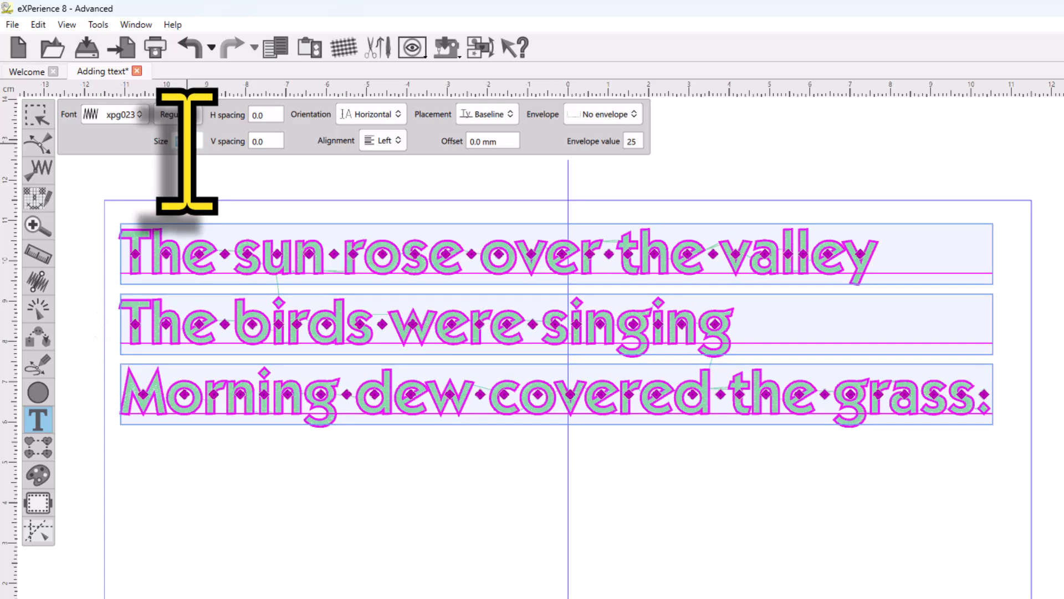
Step: Change the text's font to the TrueType font Arial and view its available styles
{"action": "left_click", "coordinate": [99, 118]}
{"action": "left_click", "coordinate": [282, 99]}
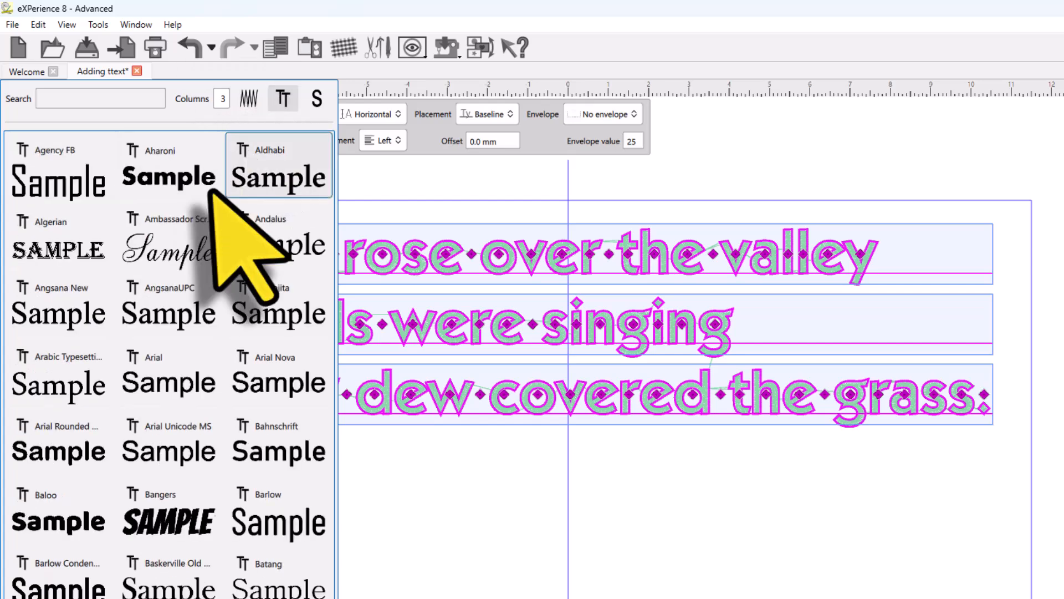
{"action": "scroll", "coordinate": [102, 161], "scroll_direction": "up", "scroll_amount": 1}
{"action": "left_click", "coordinate": [89, 101]}
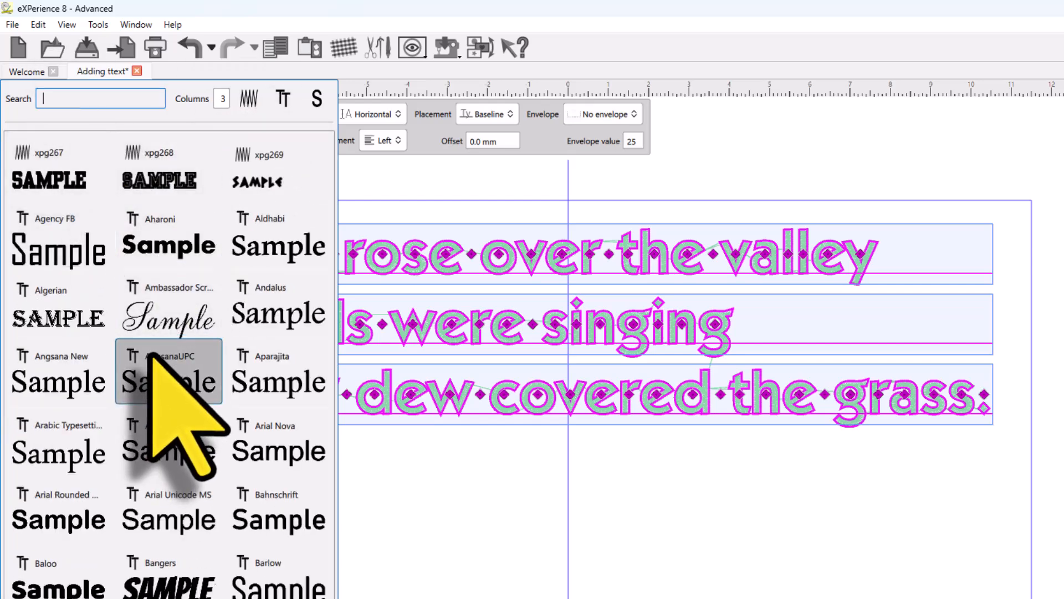
{"action": "left_click", "coordinate": [191, 429]}
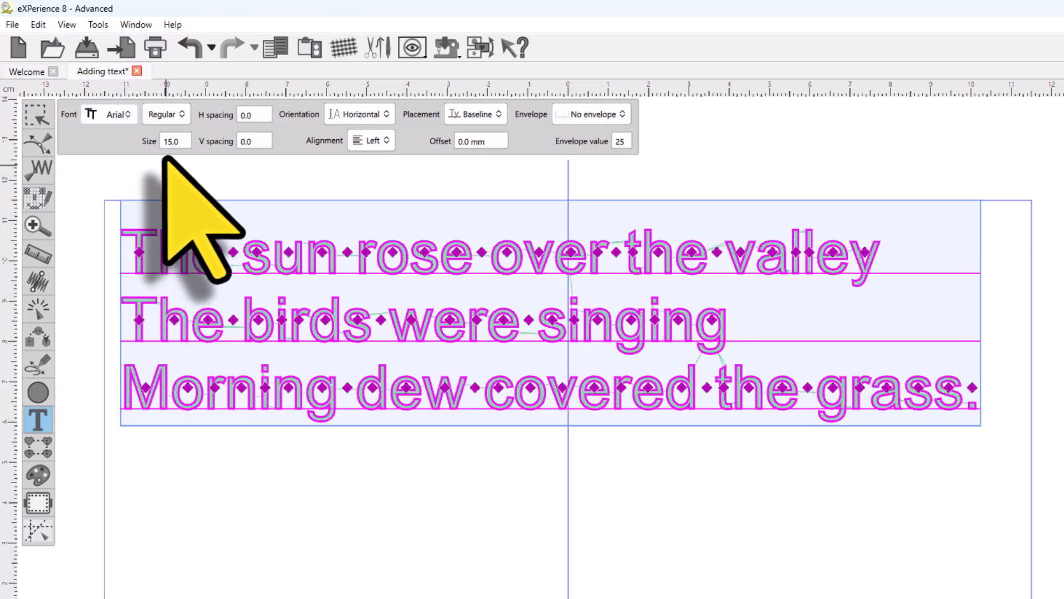
{"action": "left_click", "coordinate": [164, 115]}
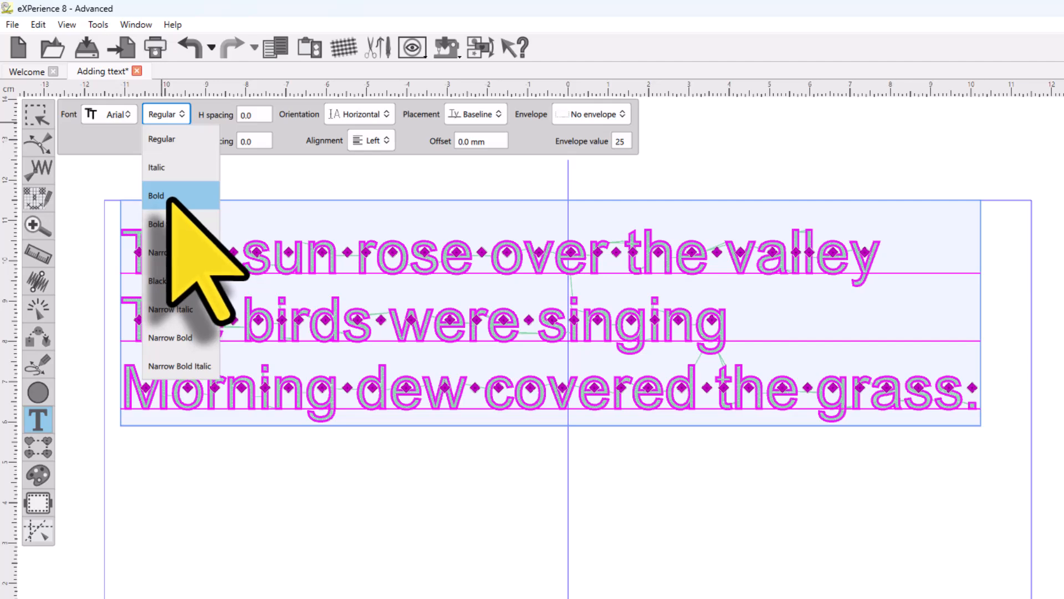
Step: Change the font to the embroidery font xpg026 in the Regular style
{"action": "left_click", "coordinate": [102, 114]}
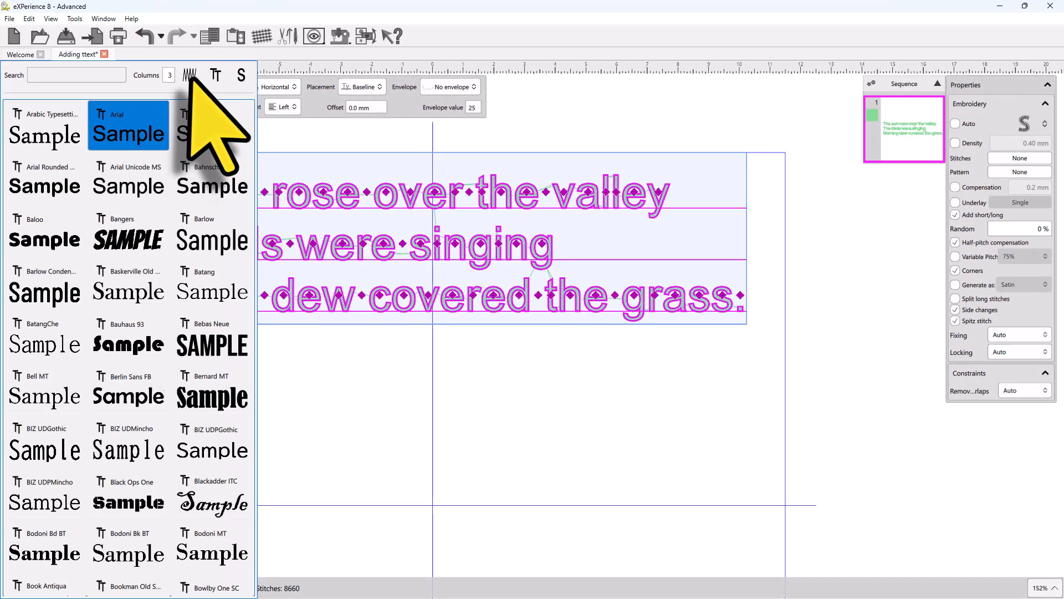
{"action": "left_click", "coordinate": [188, 74]}
{"action": "scroll", "coordinate": [118, 309], "scroll_direction": "down", "scroll_amount": 2}
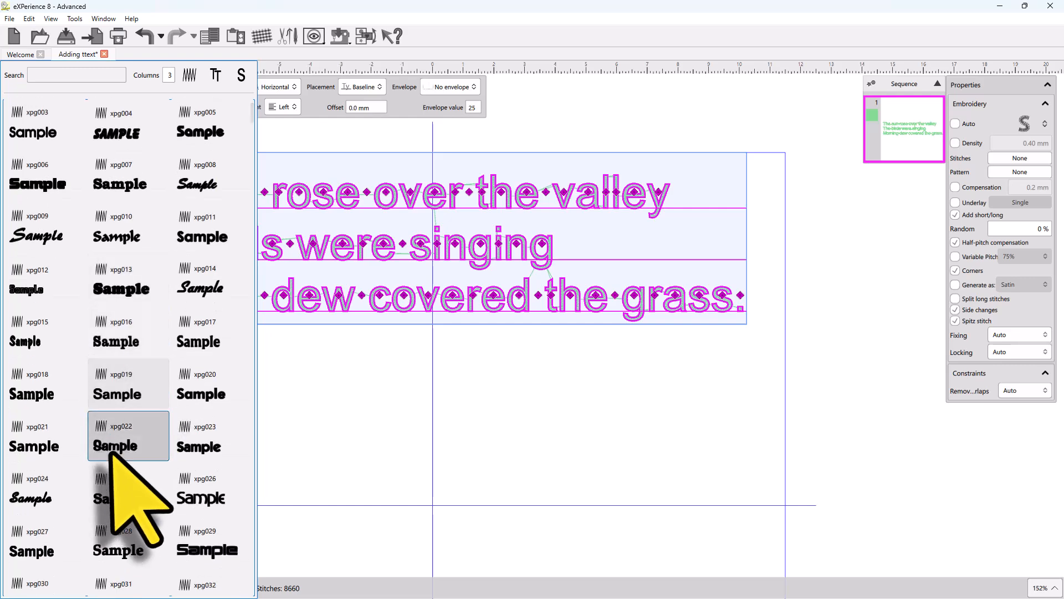
{"action": "left_click", "coordinate": [183, 491]}
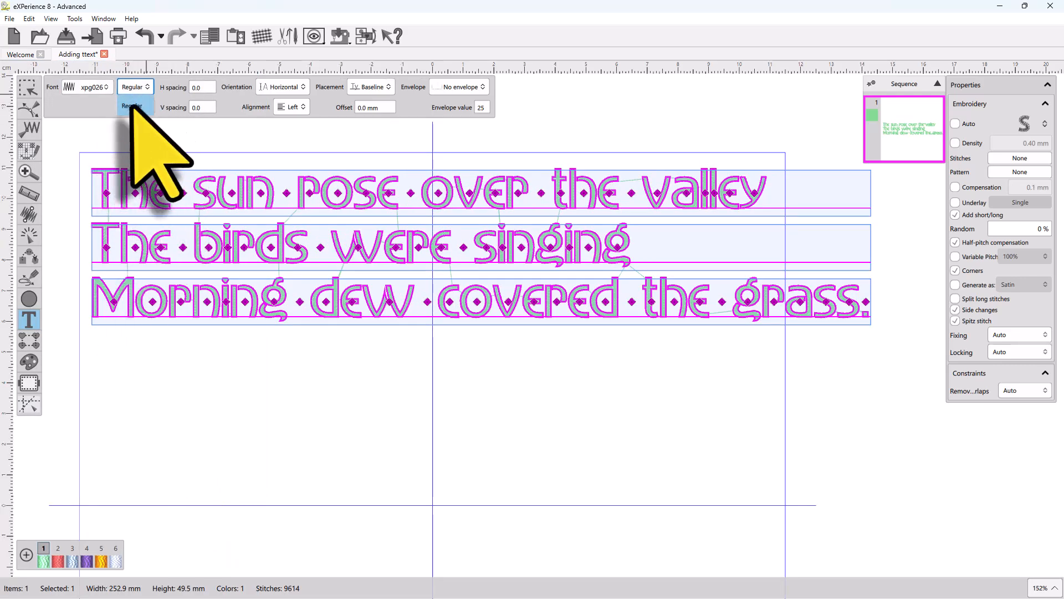
{"action": "left_click", "coordinate": [132, 106]}
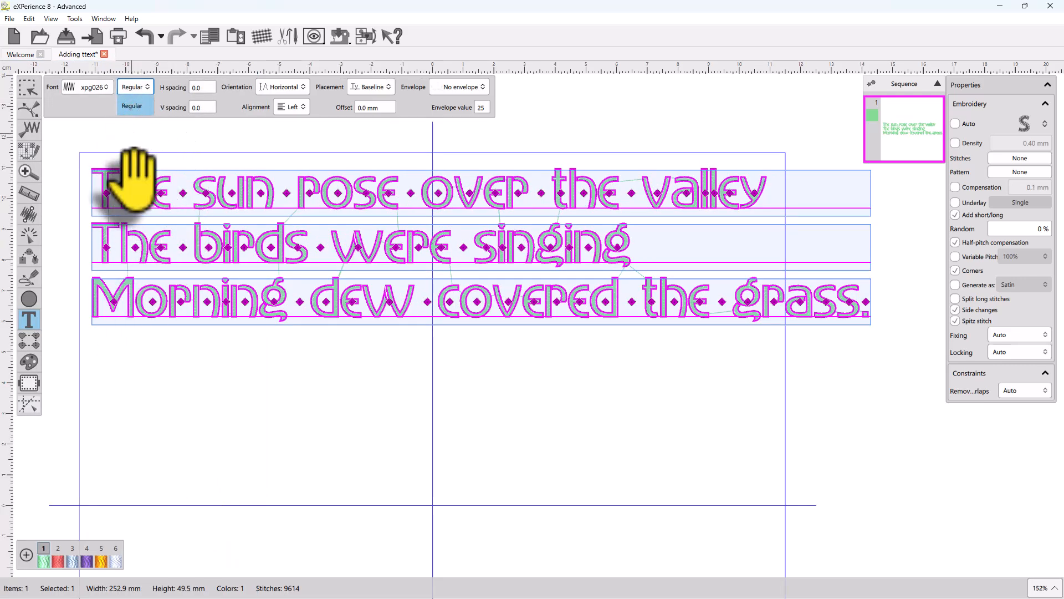
Step: Change the text's font to the embroidery font xpg032
{"action": "left_click", "coordinate": [91, 87]}
{"action": "left_click", "coordinate": [104, 288]}
{"action": "left_click", "coordinate": [133, 87]}
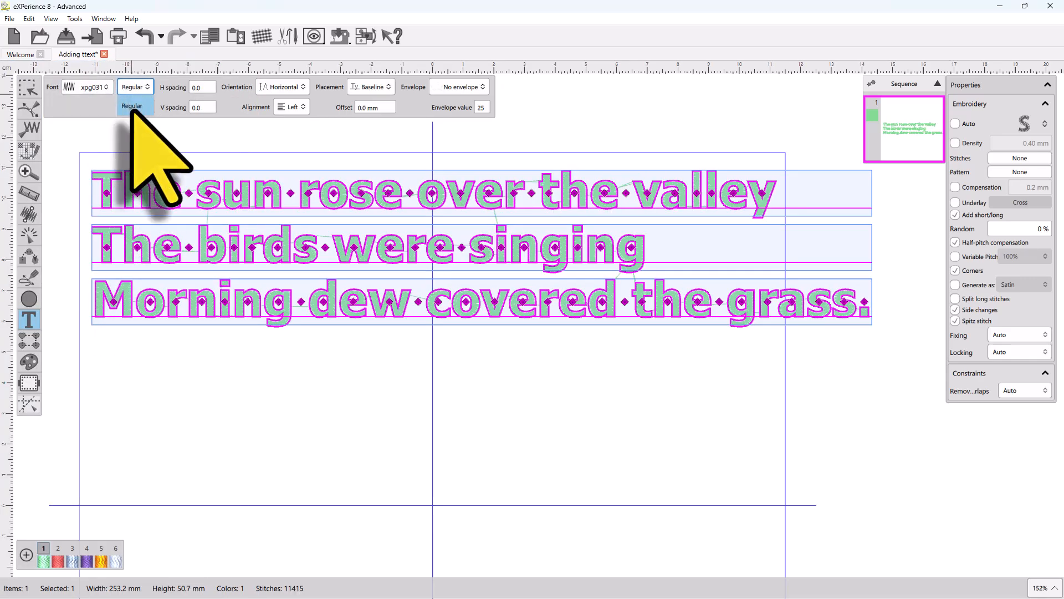
{"action": "left_click", "coordinate": [199, 361]}
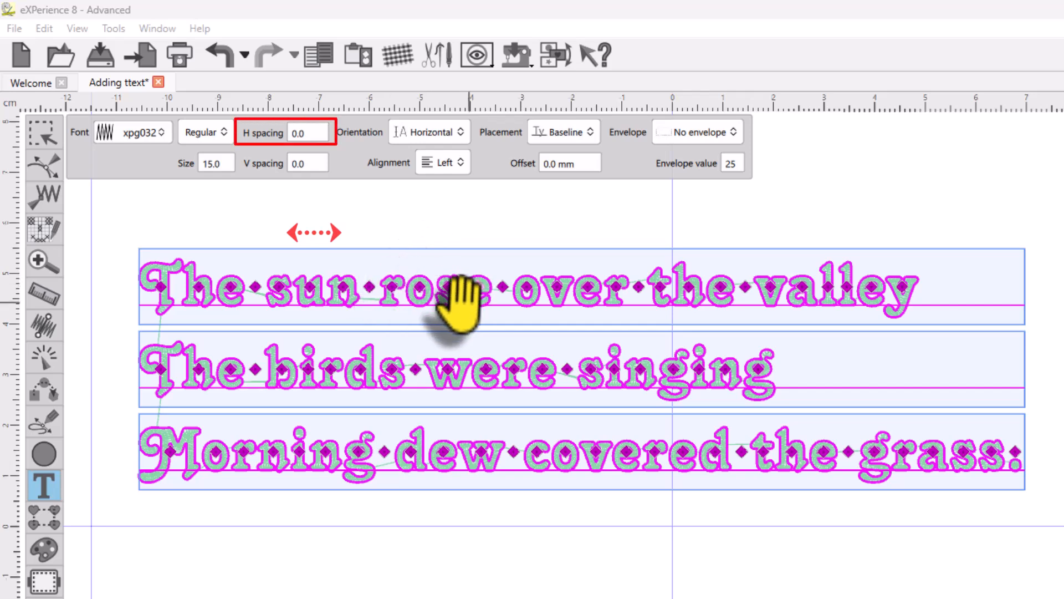
Step: Try horizontal letter spacing values of 2 and then 1
{"action": "double_click", "coordinate": [316, 138]}
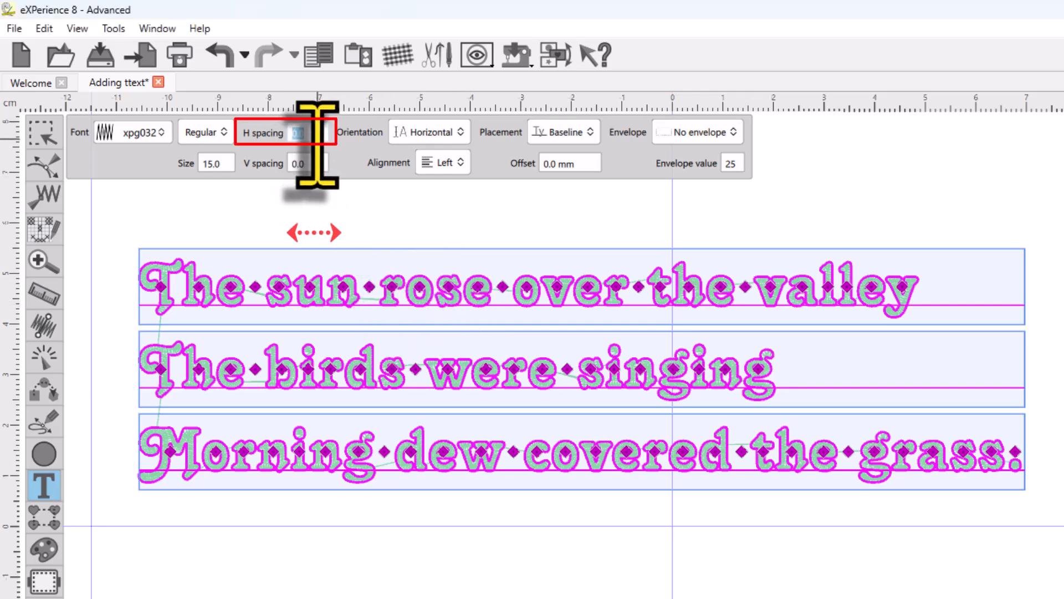
{"action": "key", "text": "Return"}
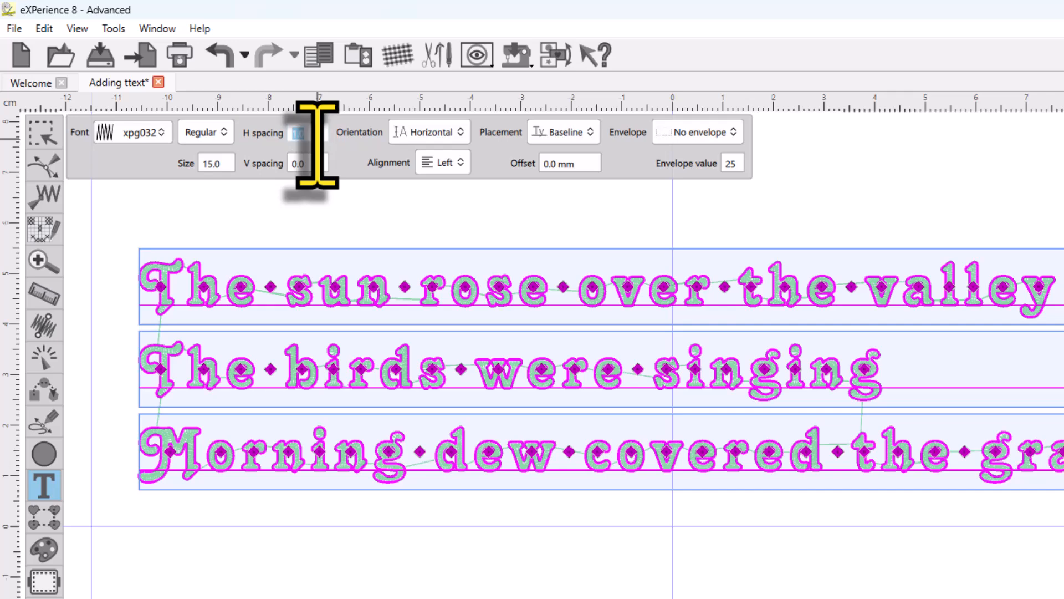
{"action": "type", "text": "2"}
{"action": "key", "text": "Return"}
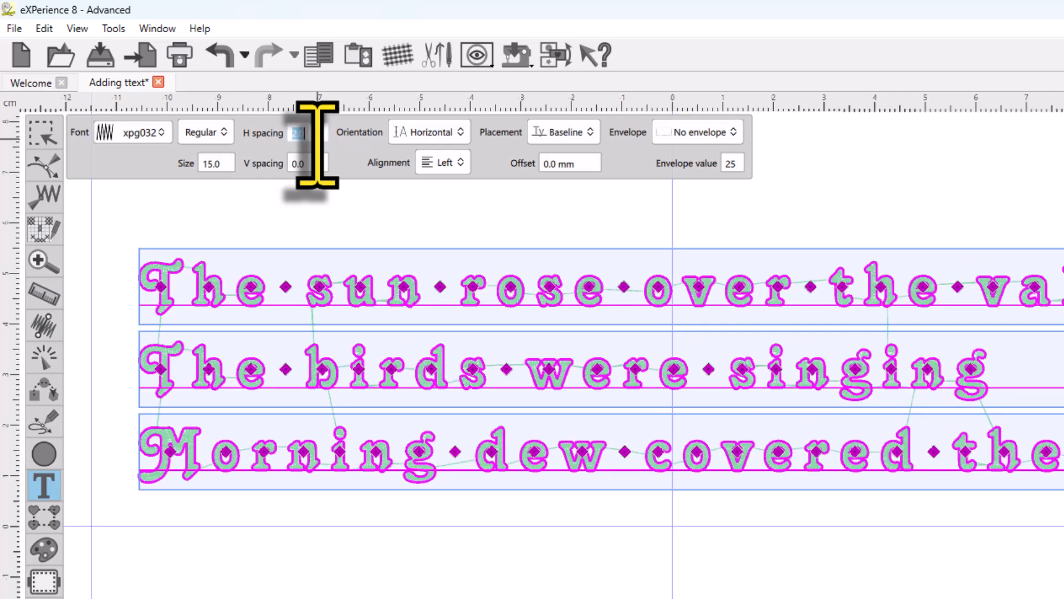
{"action": "type", "text": "1"}
{"action": "key", "text": "Return"}
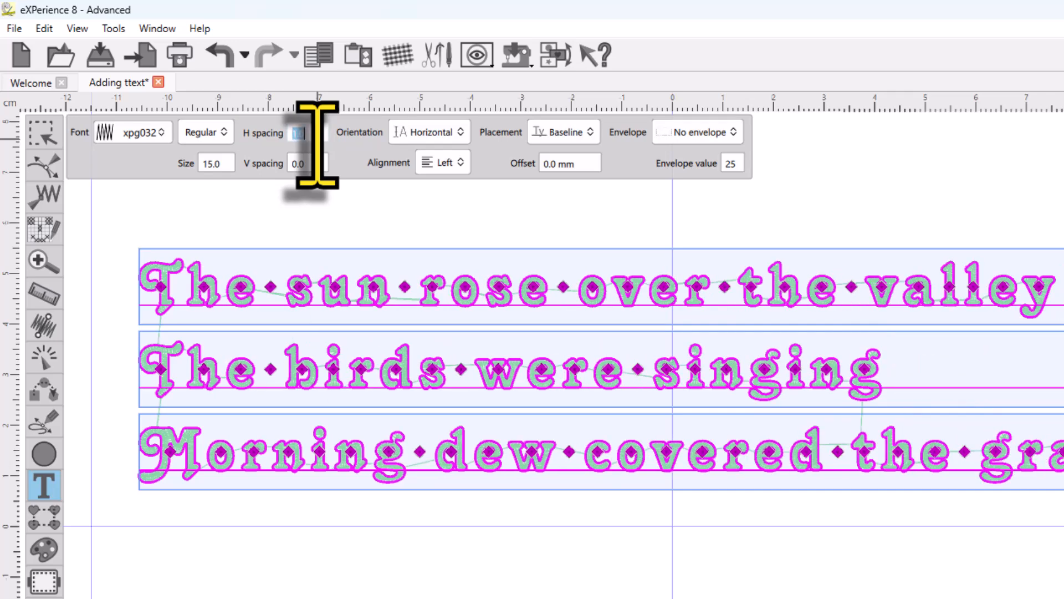
Step: Try a vertical line spacing of 2, then reset both line and letter spacing to 0
{"action": "left_click", "coordinate": [310, 166]}
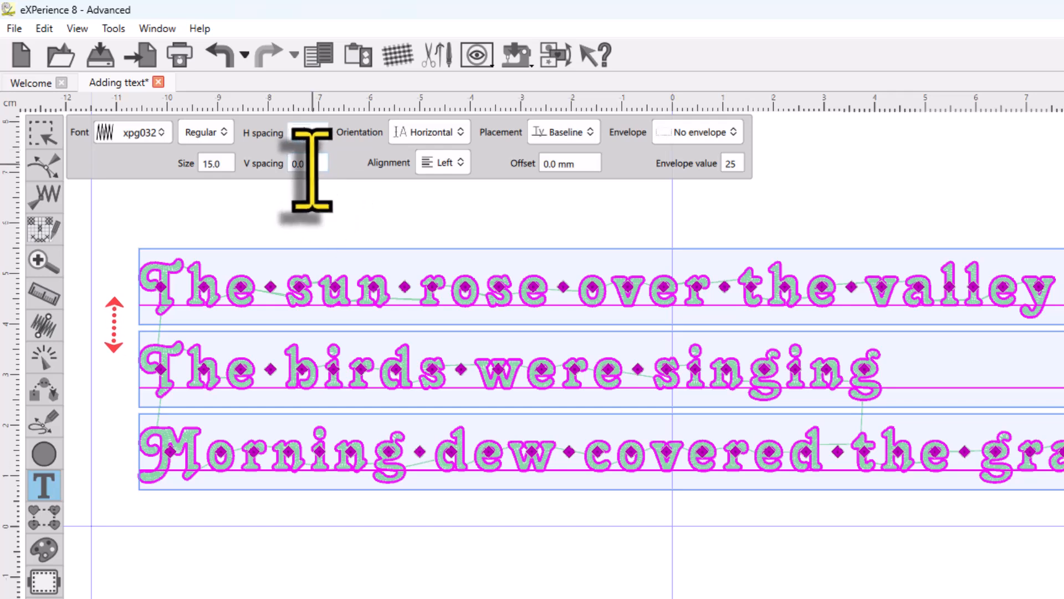
{"action": "type", "text": "2"}
{"action": "key", "text": "Return"}
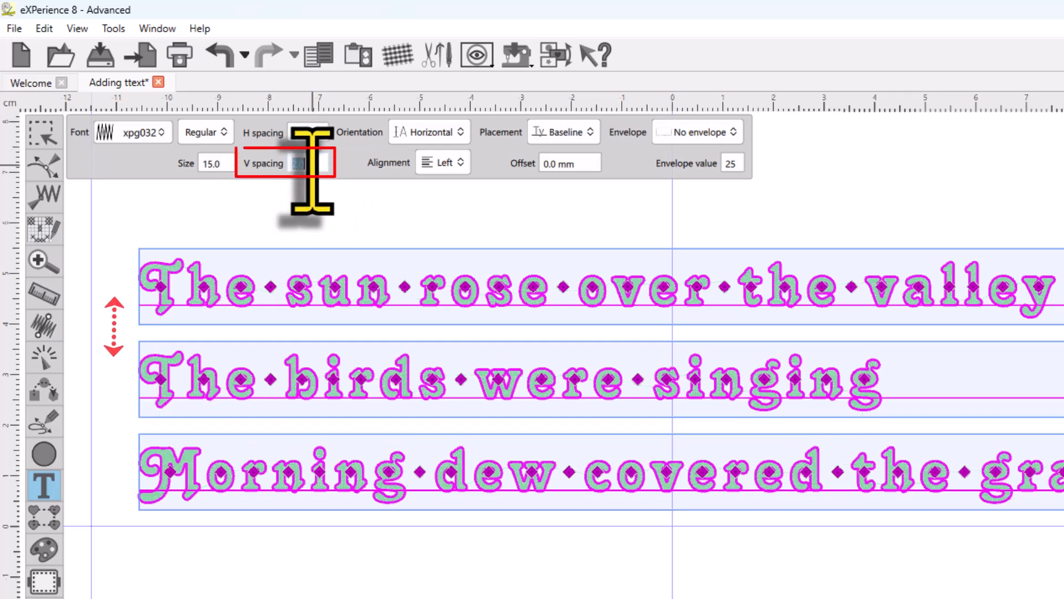
{"action": "key", "text": "Return"}
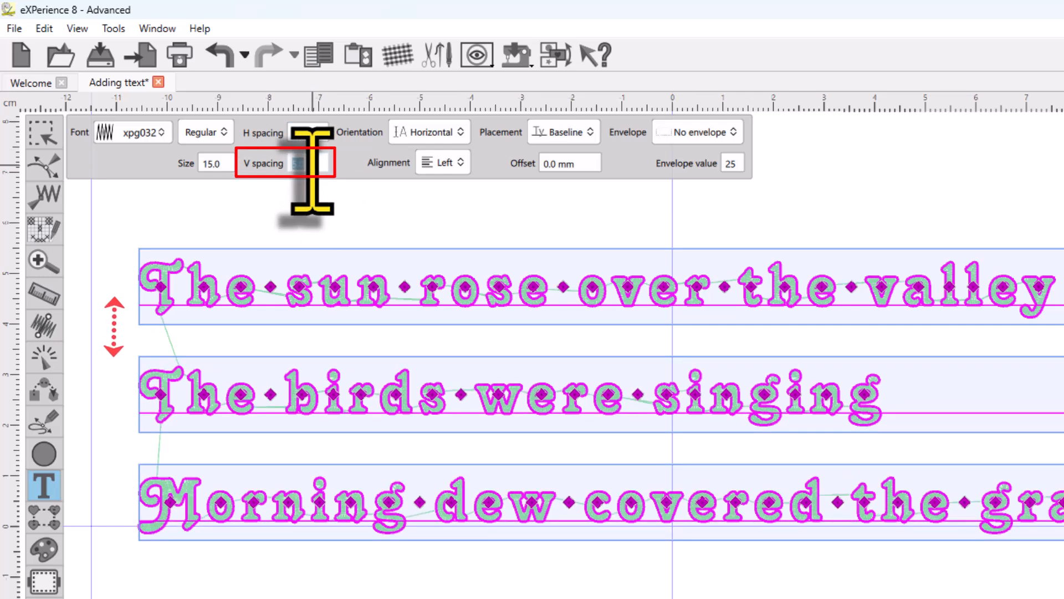
{"action": "type", "text": "0"}
{"action": "key", "text": "Return"}
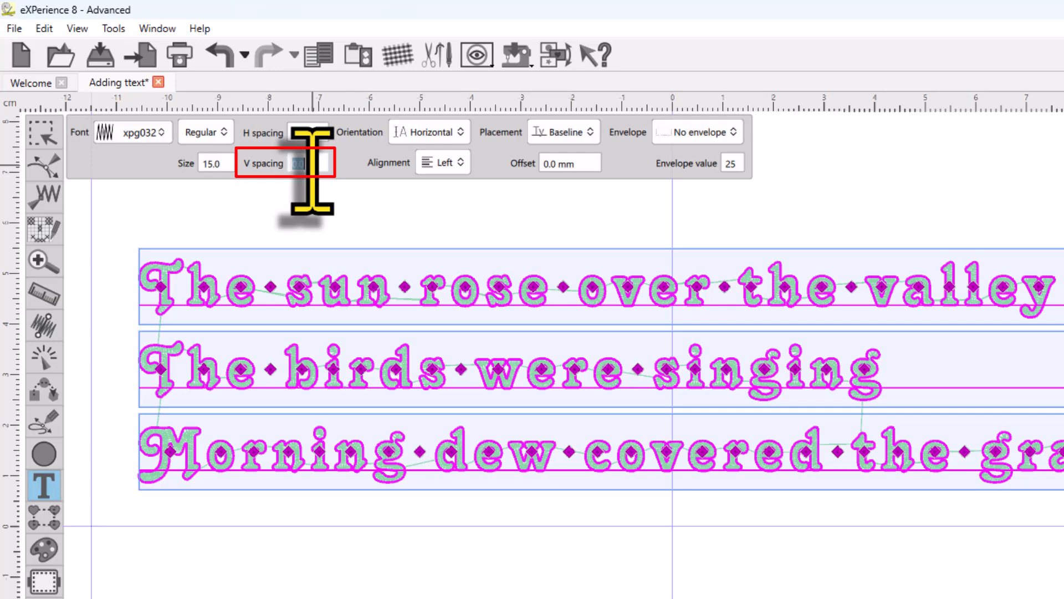
{"action": "left_click", "coordinate": [305, 133]}
{"action": "key", "text": "Return"}
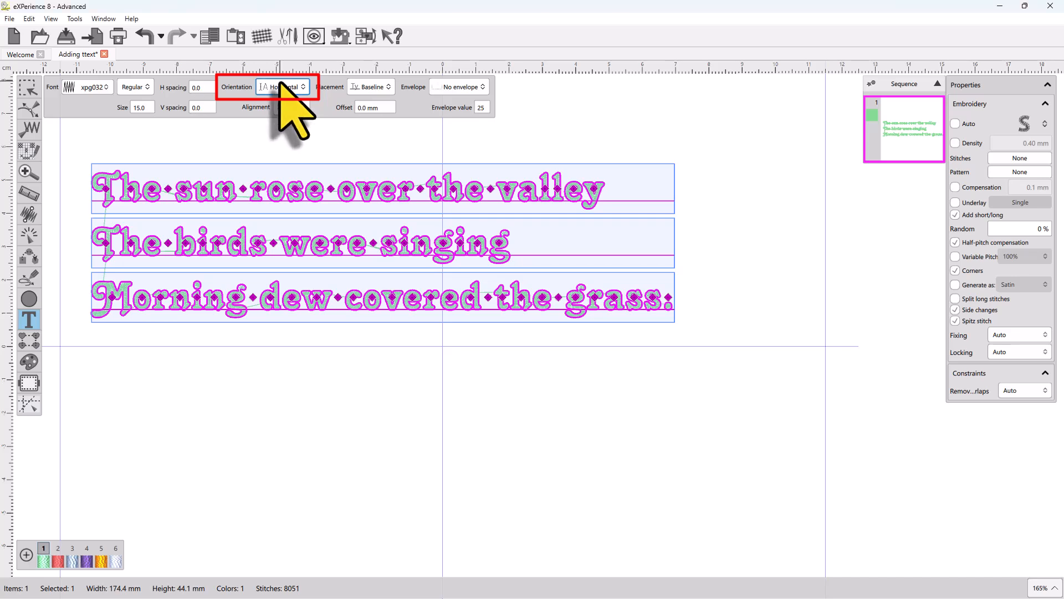
Step: Set the orientation to On line segment and drag the segment's end point down to slant the text
{"action": "left_click", "coordinate": [282, 87]}
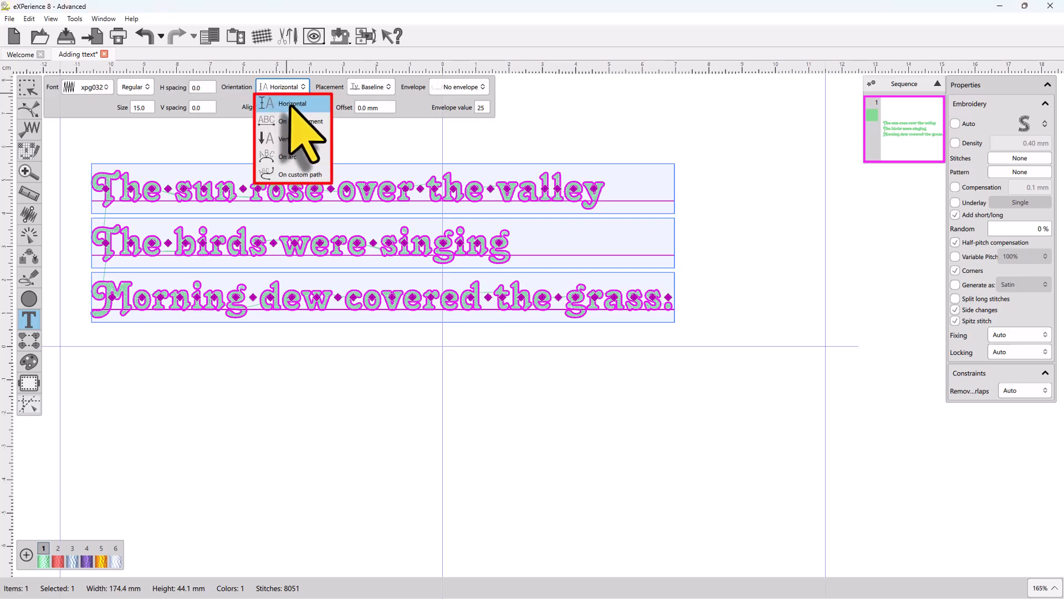
{"action": "left_click", "coordinate": [318, 122]}
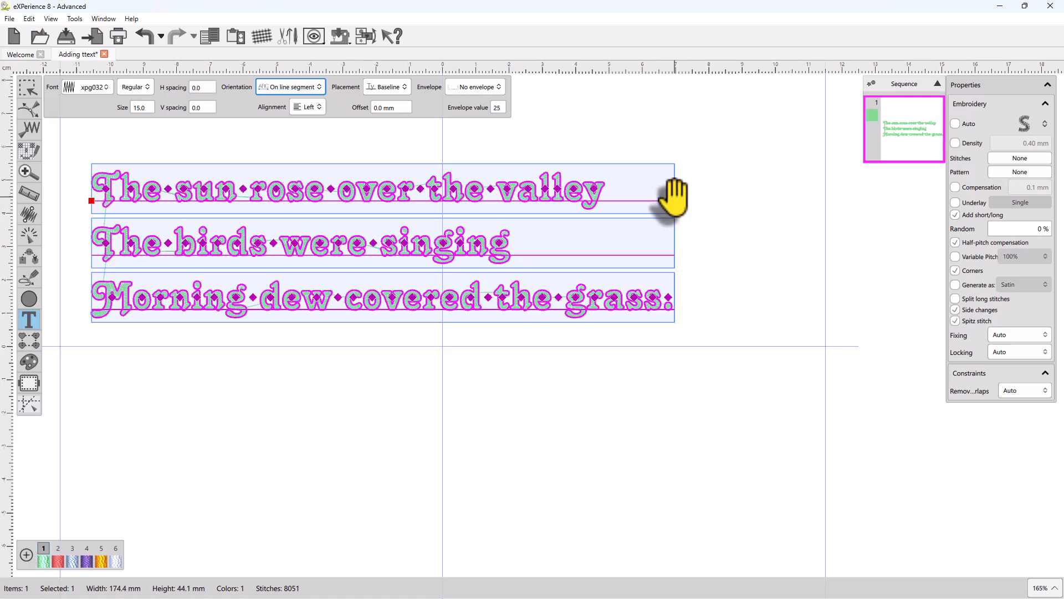
{"action": "left_click_drag", "start_coordinate": [674, 197], "coordinate": [686, 246]}
Step: Switch the orientation to On arc and drag the arc's end point upward to reshape the curve
{"action": "left_click", "coordinate": [294, 87]}
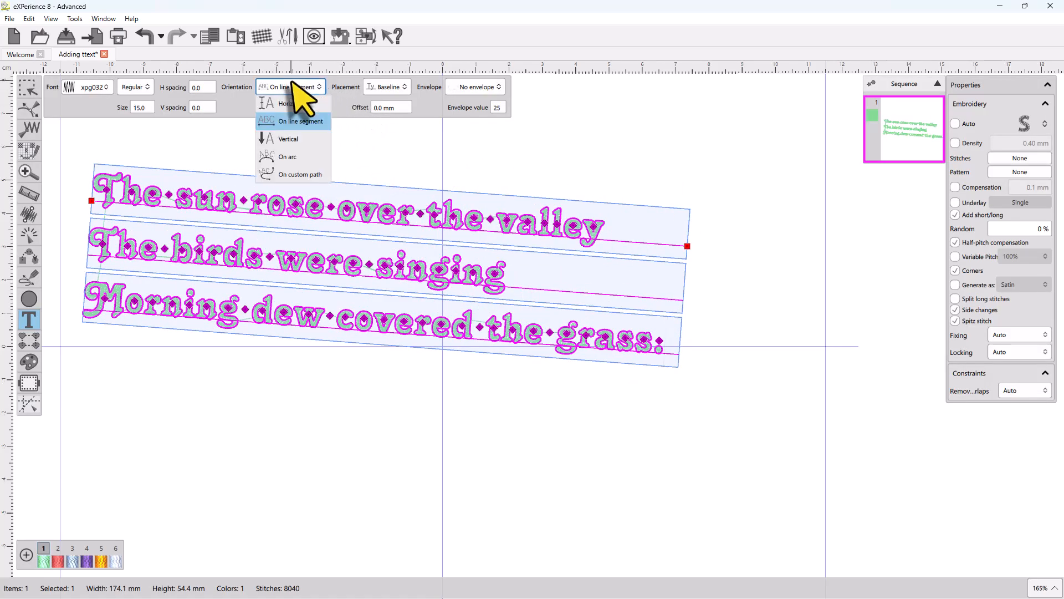
{"action": "left_click", "coordinate": [287, 157]}
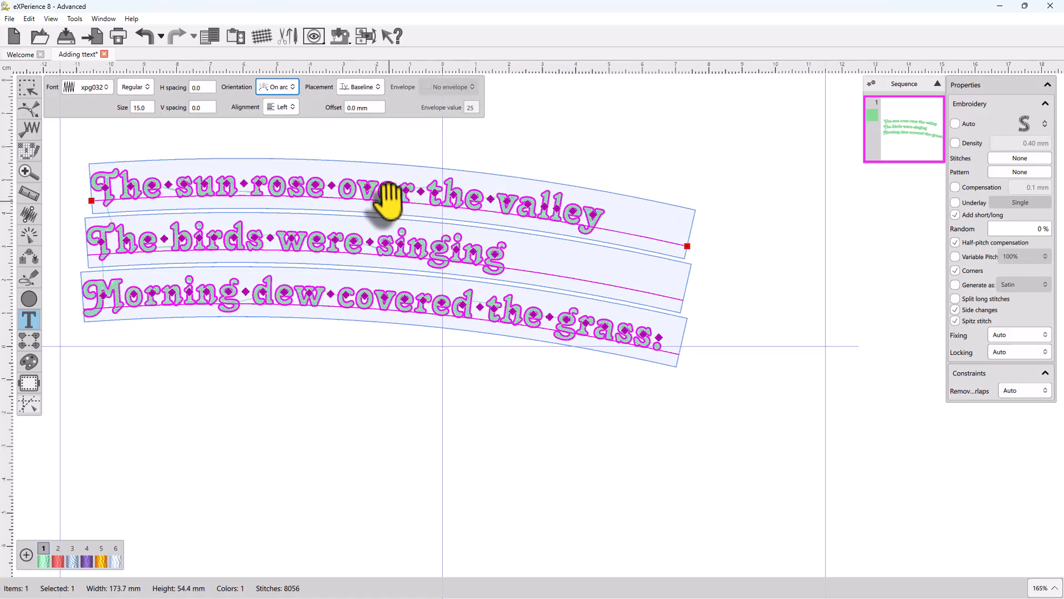
{"action": "left_click_drag", "start_coordinate": [683, 241], "coordinate": [726, 217]}
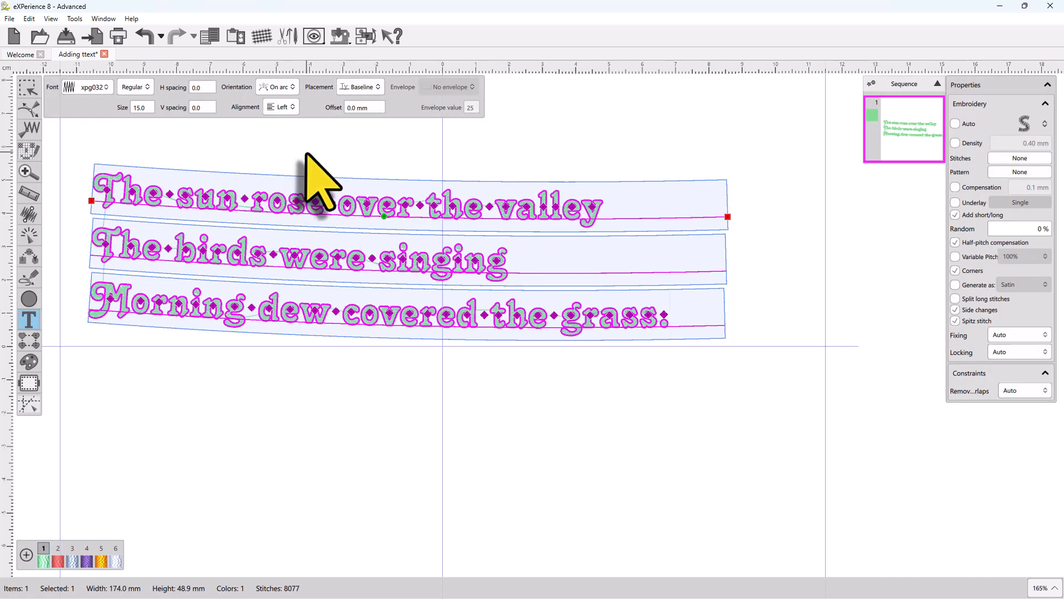
Step: Set the text orientation back to Horizontal
{"action": "left_click", "coordinate": [282, 89]}
{"action": "left_click", "coordinate": [292, 111]}
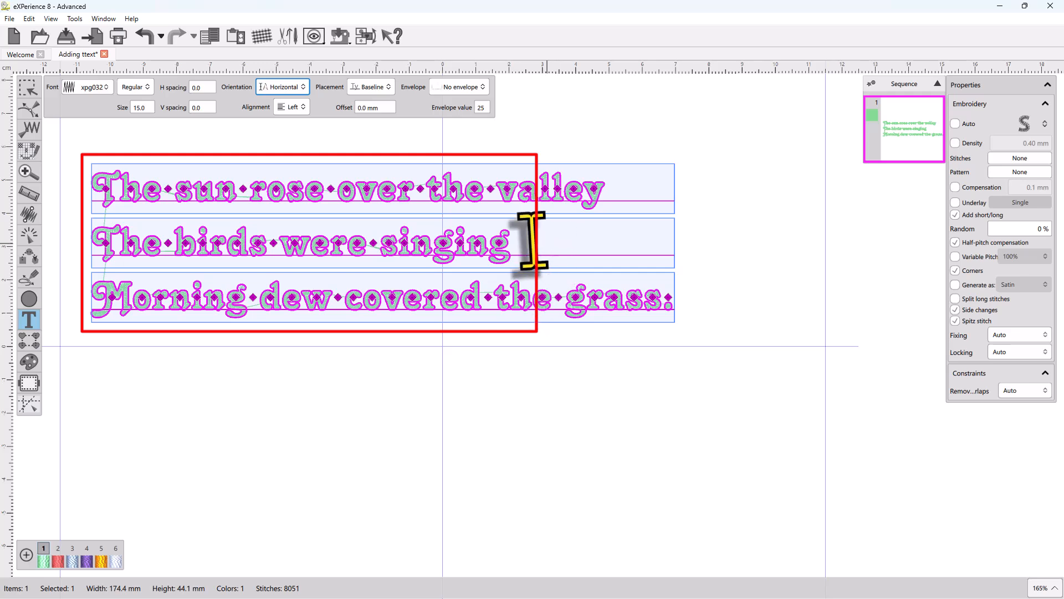
Step: Set the orientation to On line segment and shorten the segment to about half its length, wrapping the lines
{"action": "left_click", "coordinate": [297, 88]}
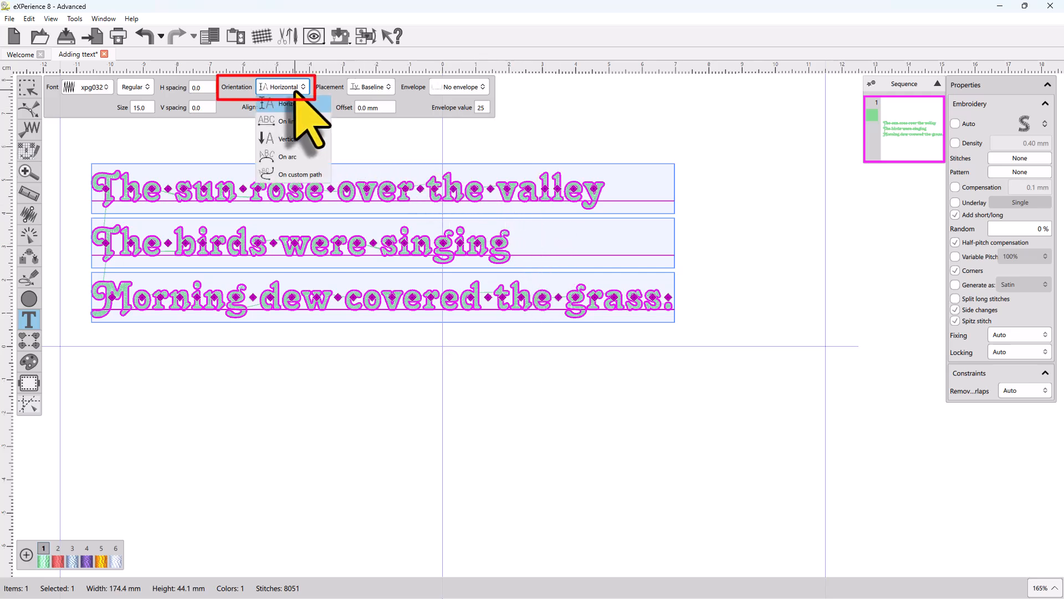
{"action": "left_click", "coordinate": [298, 122]}
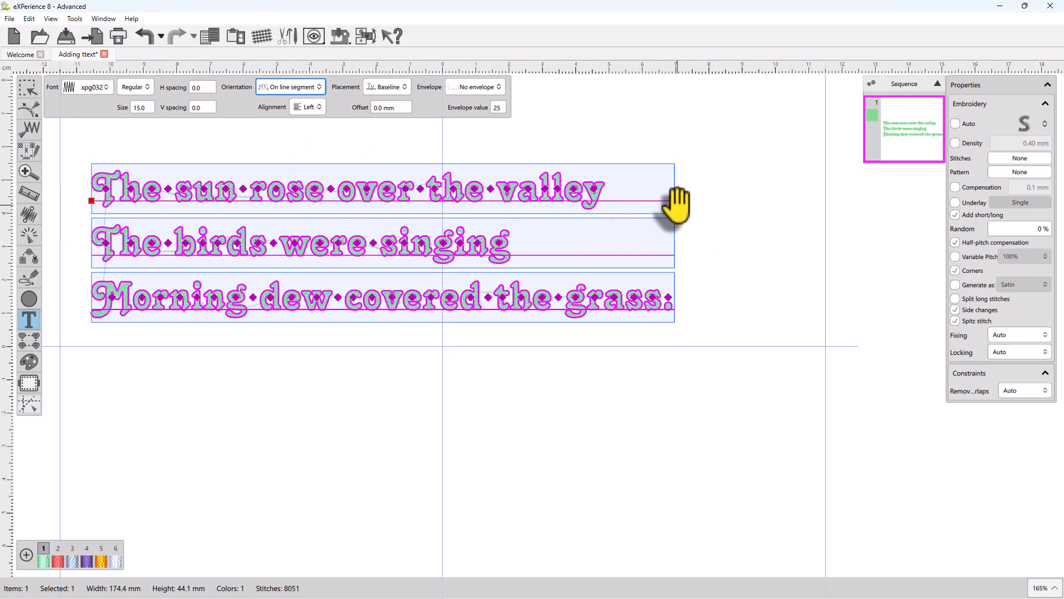
{"action": "left_click_drag", "start_coordinate": [678, 205], "coordinate": [452, 200]}
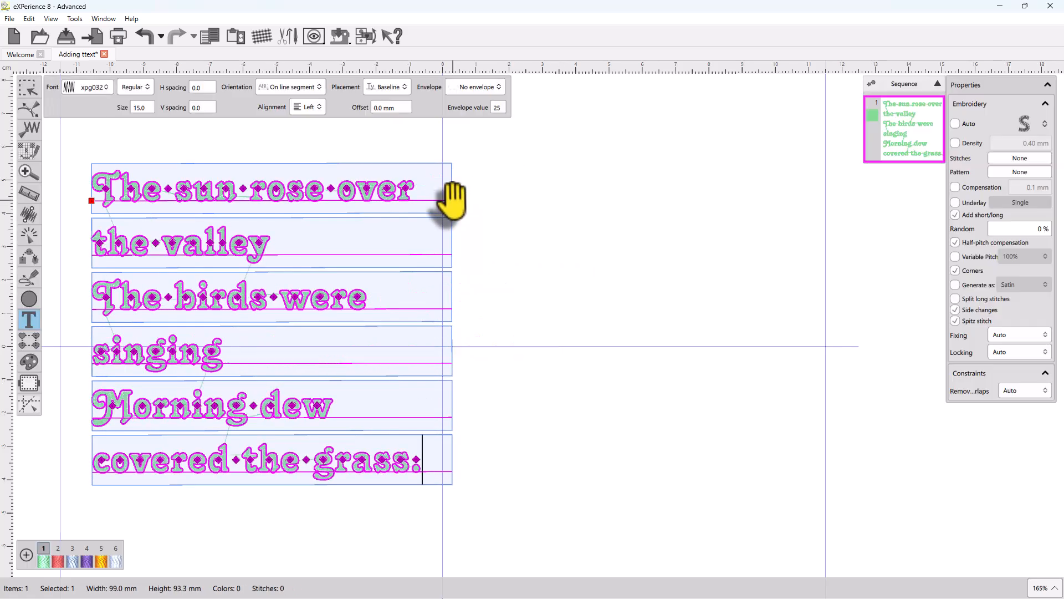
Step: Switch the orientation to On arc, pull the arc's middle point upward and drag its end point outward
{"action": "left_click", "coordinate": [295, 87]}
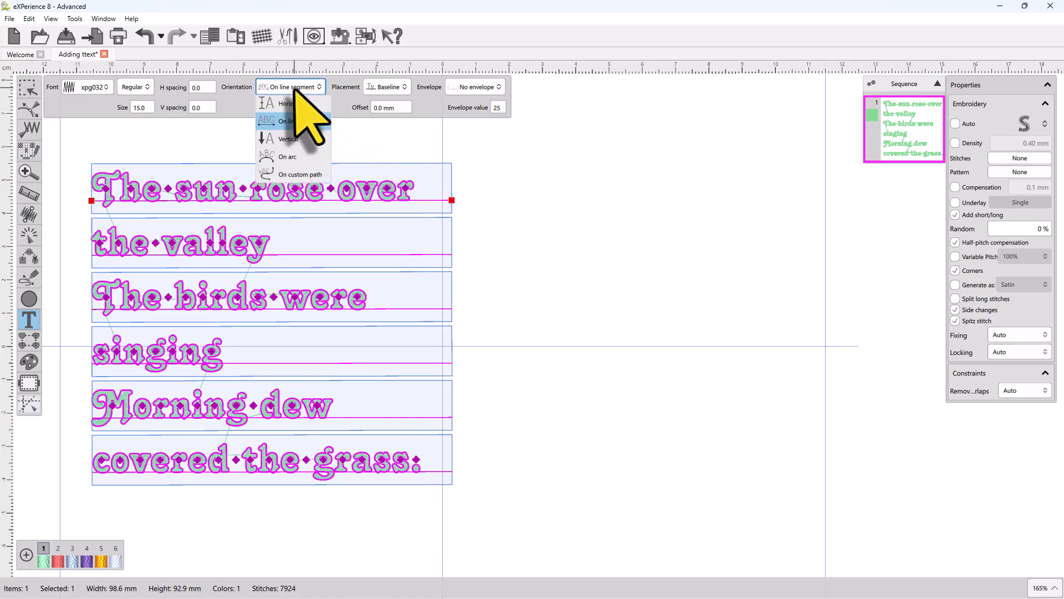
{"action": "left_click", "coordinate": [292, 160]}
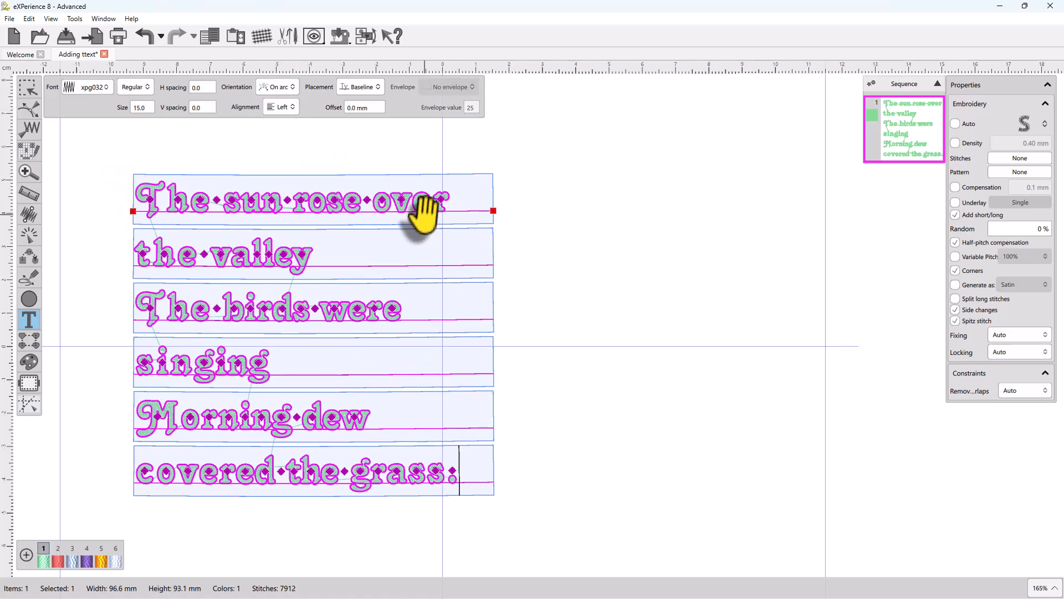
{"action": "left_click_drag", "start_coordinate": [425, 211], "coordinate": [406, 187]}
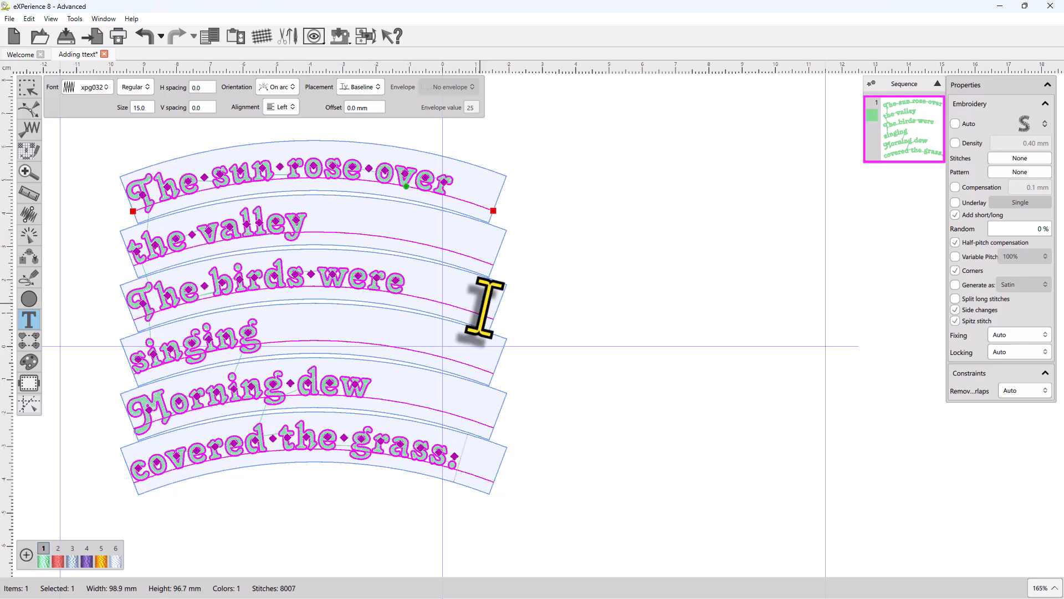
{"action": "left_click_drag", "start_coordinate": [494, 210], "coordinate": [556, 217]}
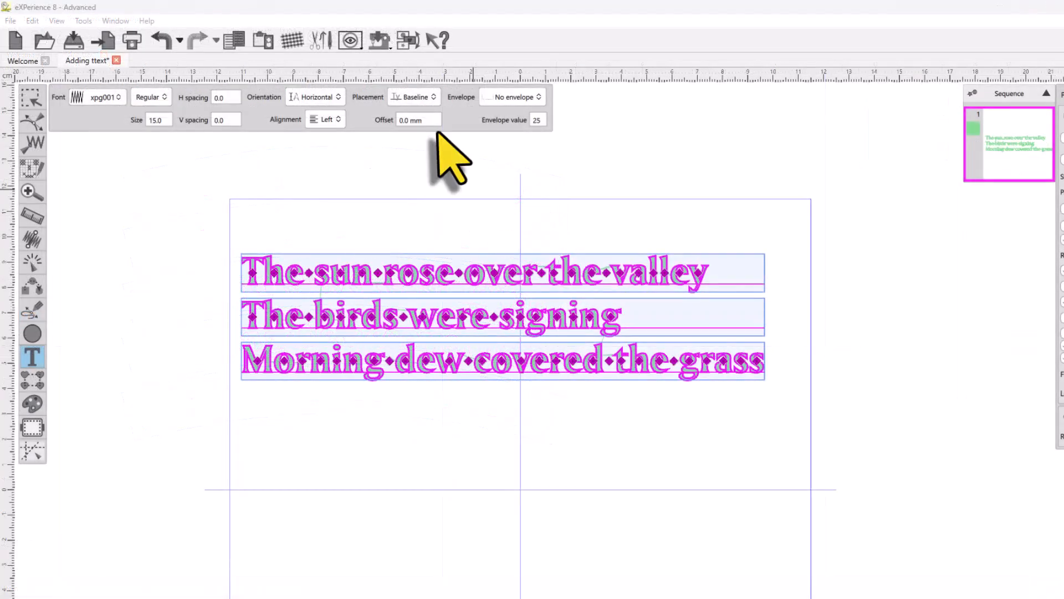
Step: Set the text alignment to Center
{"action": "left_click", "coordinate": [327, 119]}
{"action": "left_click", "coordinate": [327, 156]}
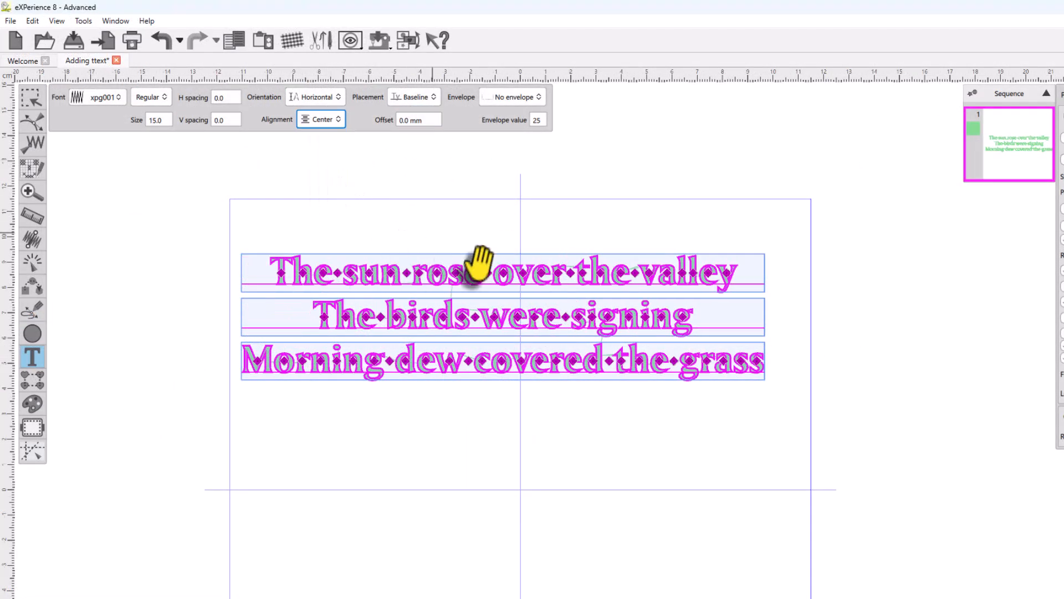
{"action": "scroll", "coordinate": [475, 257], "scroll_direction": "up", "scroll_amount": 1}
Step: Try Right alignment, then set the text alignment to Full
{"action": "left_click", "coordinate": [323, 119]}
{"action": "left_click", "coordinate": [334, 177]}
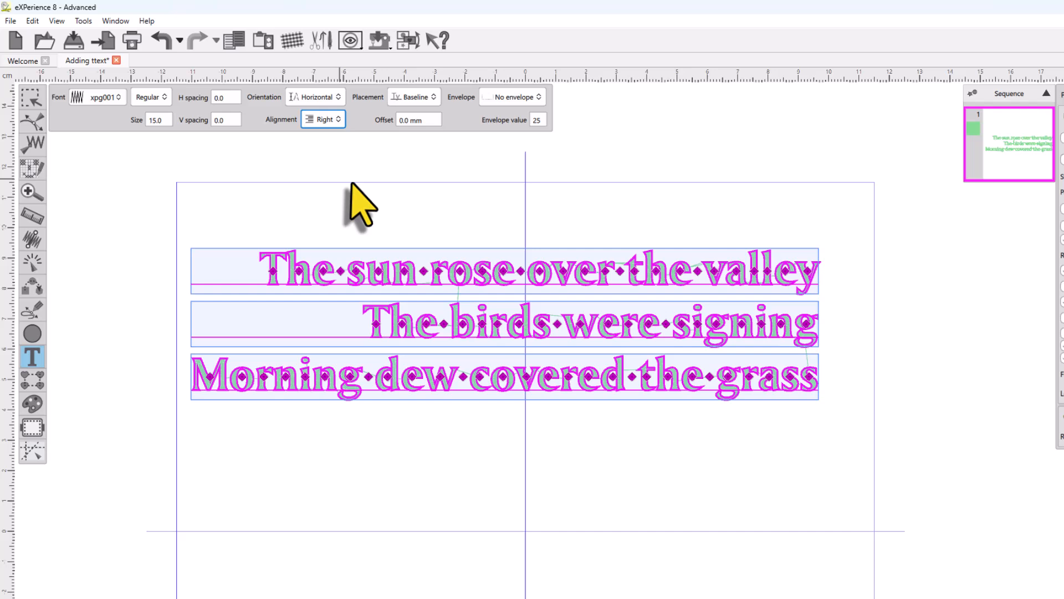
{"action": "left_click", "coordinate": [324, 119]}
{"action": "left_click", "coordinate": [327, 197]}
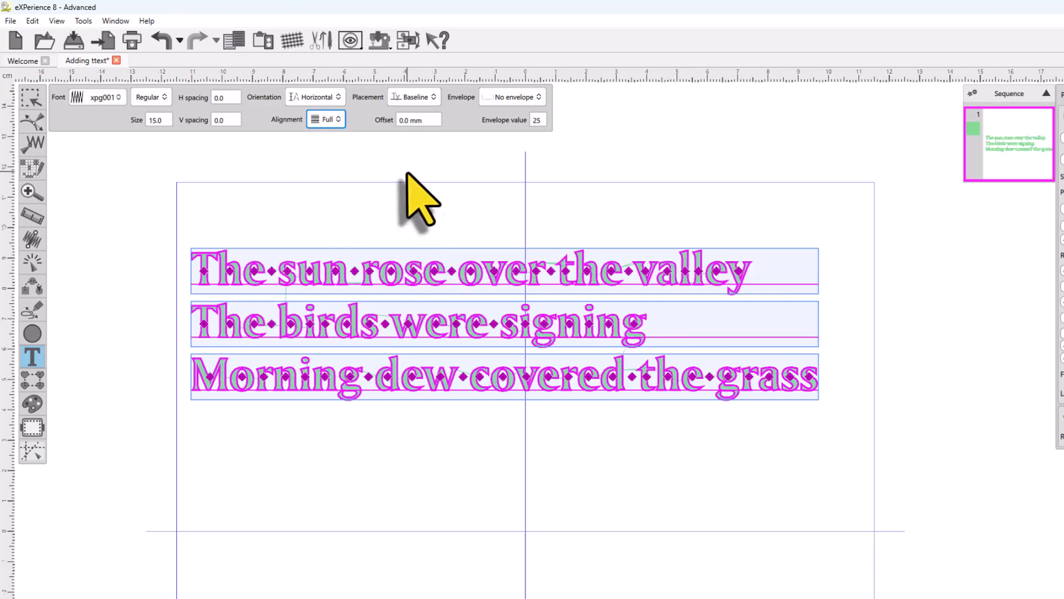
Step: Try another placement option, then set the text placement to Bottom
{"action": "left_click", "coordinate": [416, 97]}
{"action": "left_click", "coordinate": [424, 113]}
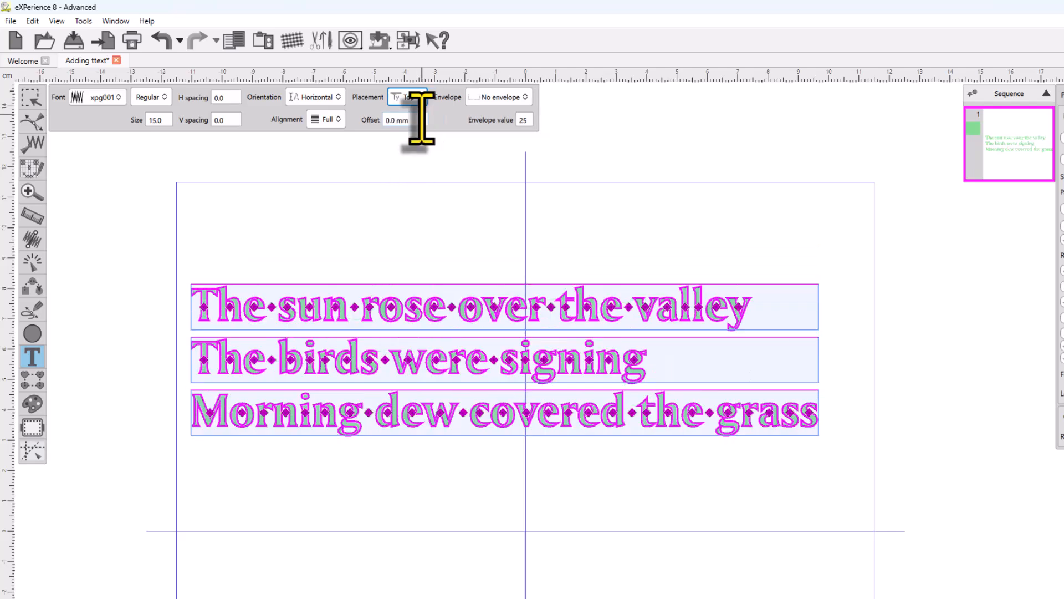
{"action": "left_click", "coordinate": [413, 97]}
{"action": "left_click", "coordinate": [413, 173]}
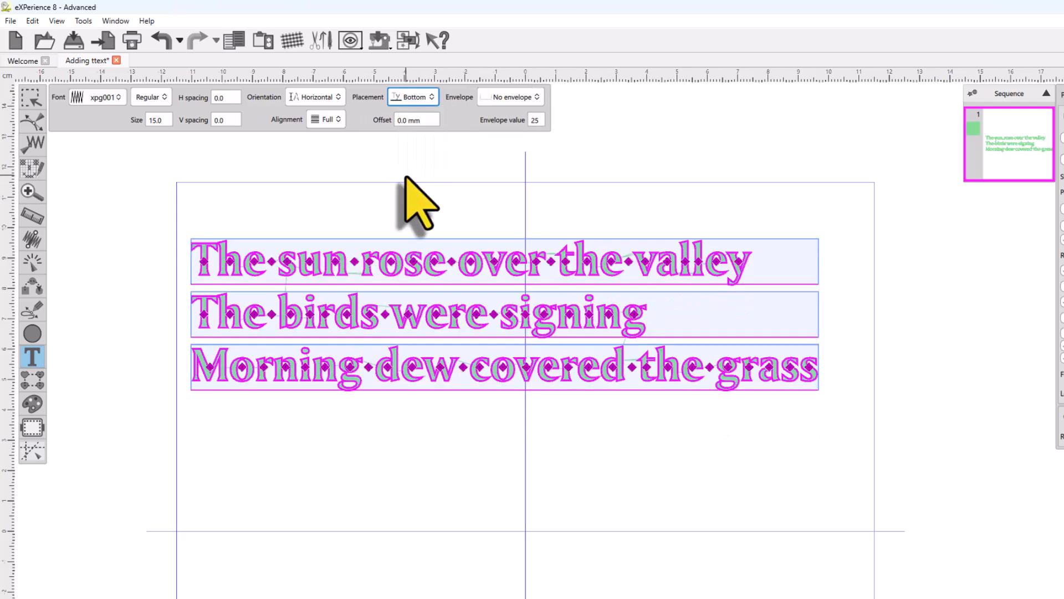
Step: Apply Envelope 01 to the text, then switch it to Envelope 06
{"action": "left_click", "coordinate": [505, 97]}
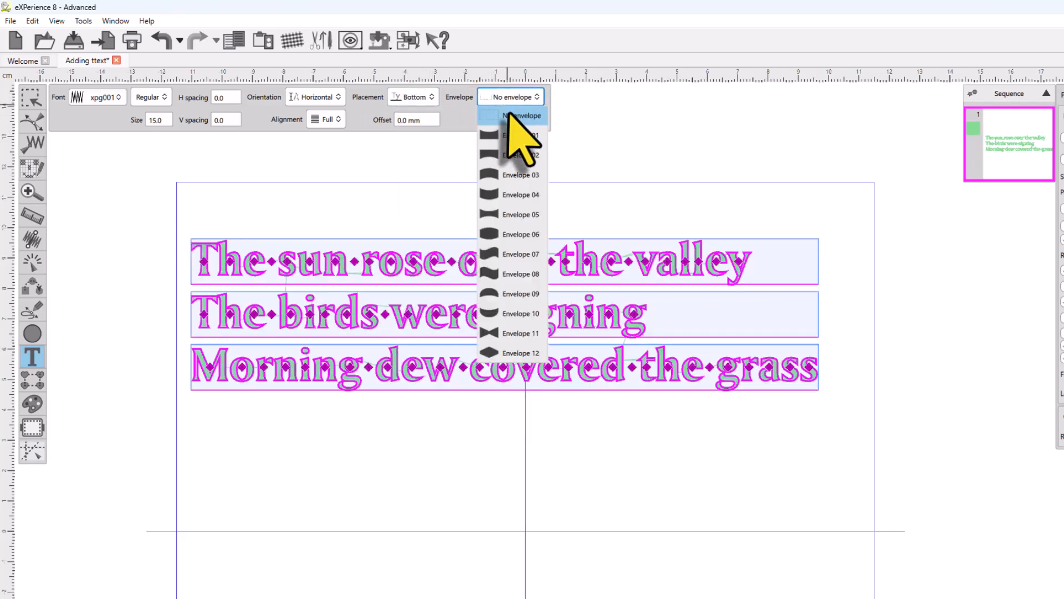
{"action": "left_click", "coordinate": [511, 139]}
{"action": "left_click", "coordinate": [502, 98]}
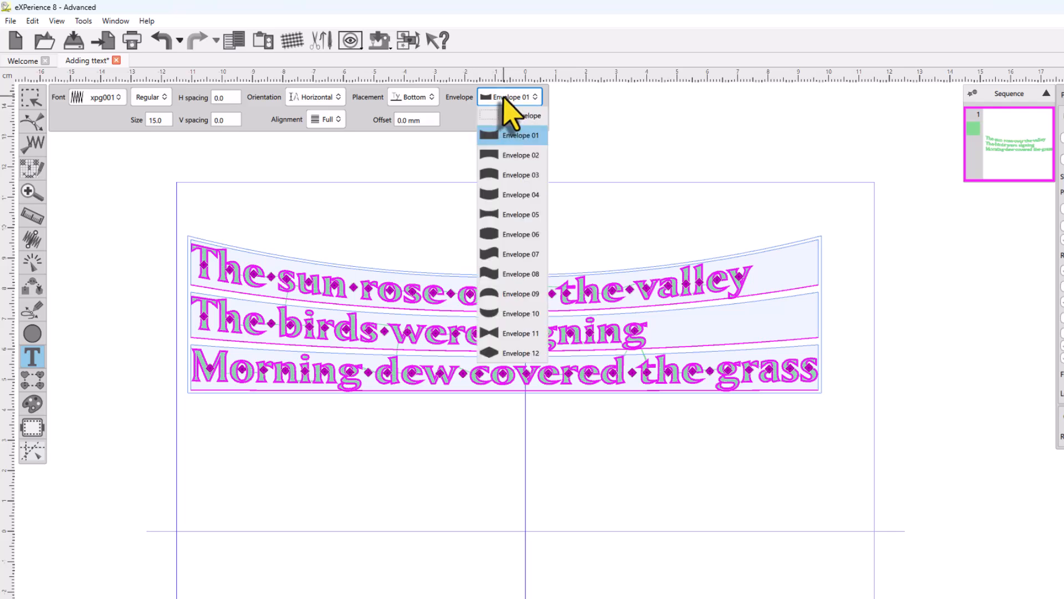
{"action": "left_click", "coordinate": [502, 260]}
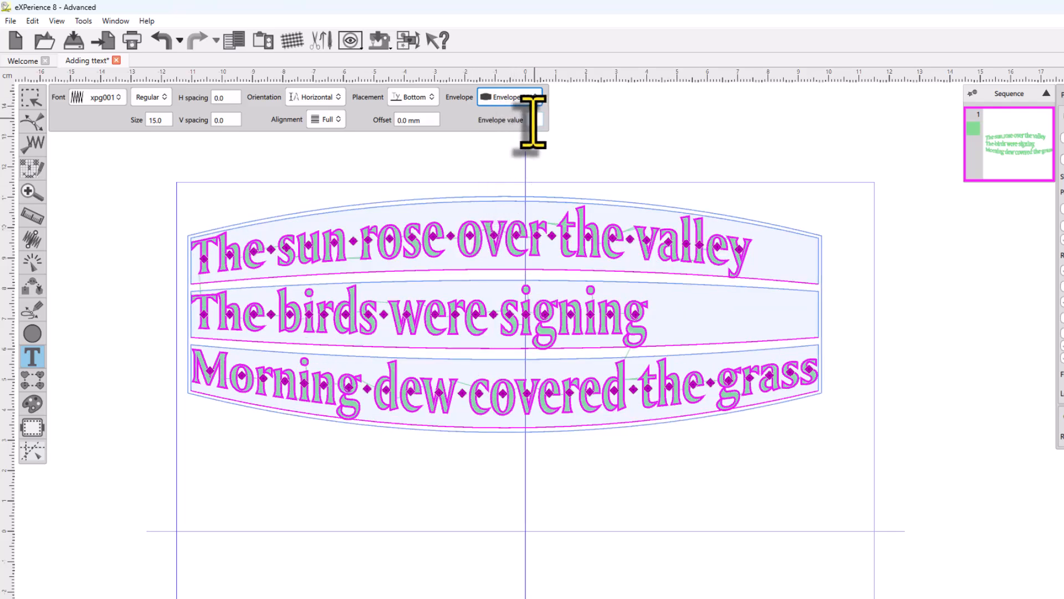
Step: Turn on the Smart text option for the text object
{"action": "left_click", "coordinate": [80, 21]}
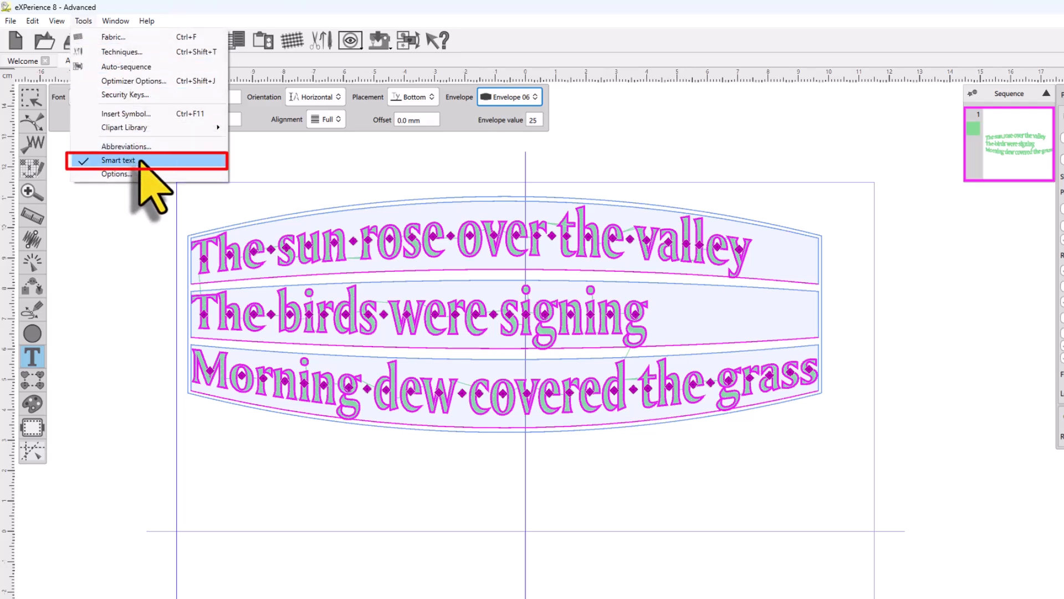
{"action": "left_click", "coordinate": [745, 254]}
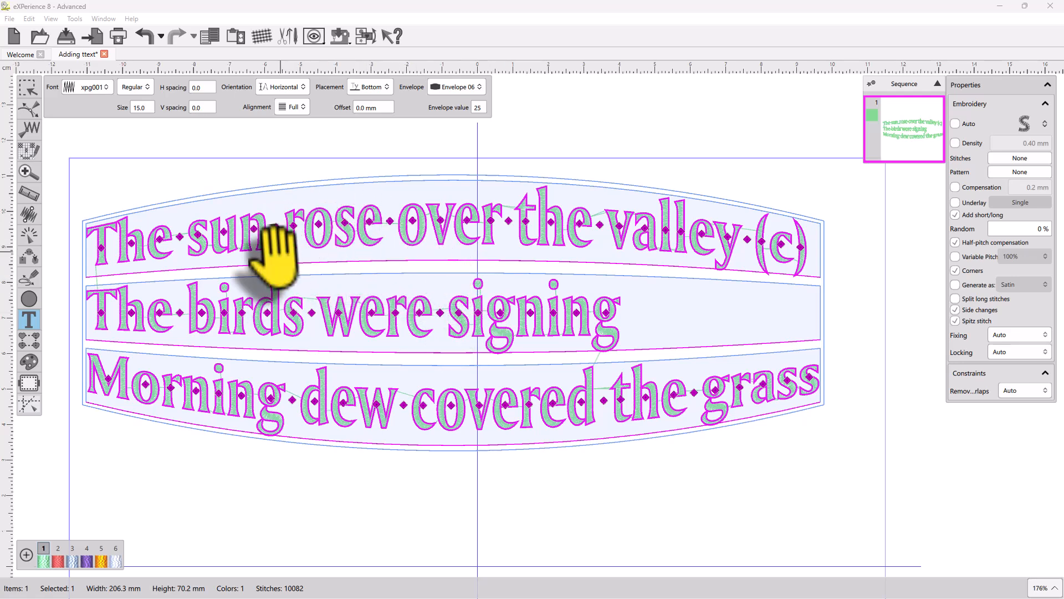
Step: Preview the text's stitches with the selection tool, then select the text object again
{"action": "left_click", "coordinate": [28, 88]}
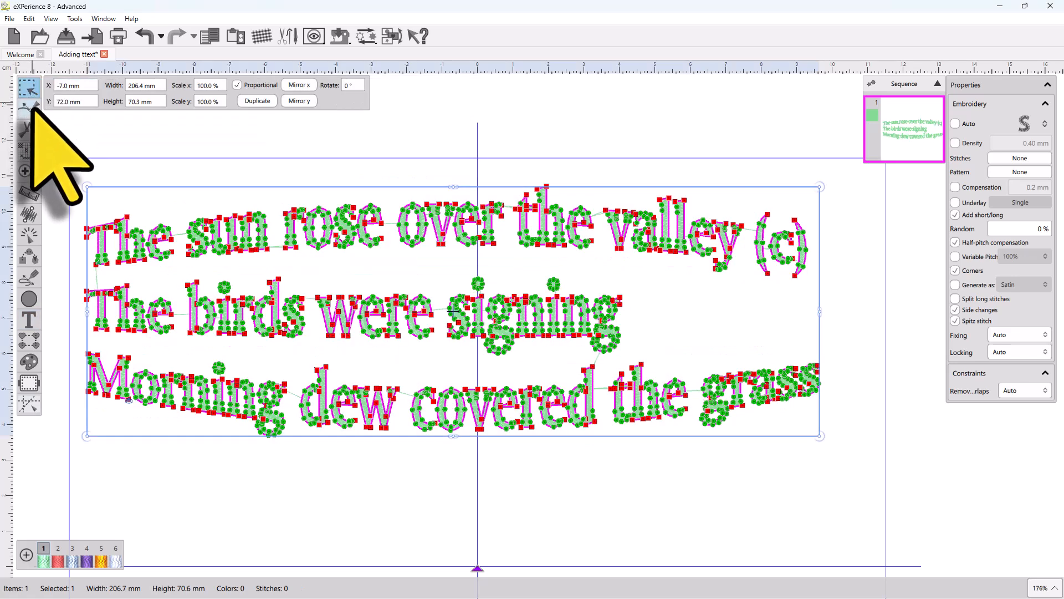
{"action": "left_click", "coordinate": [304, 470]}
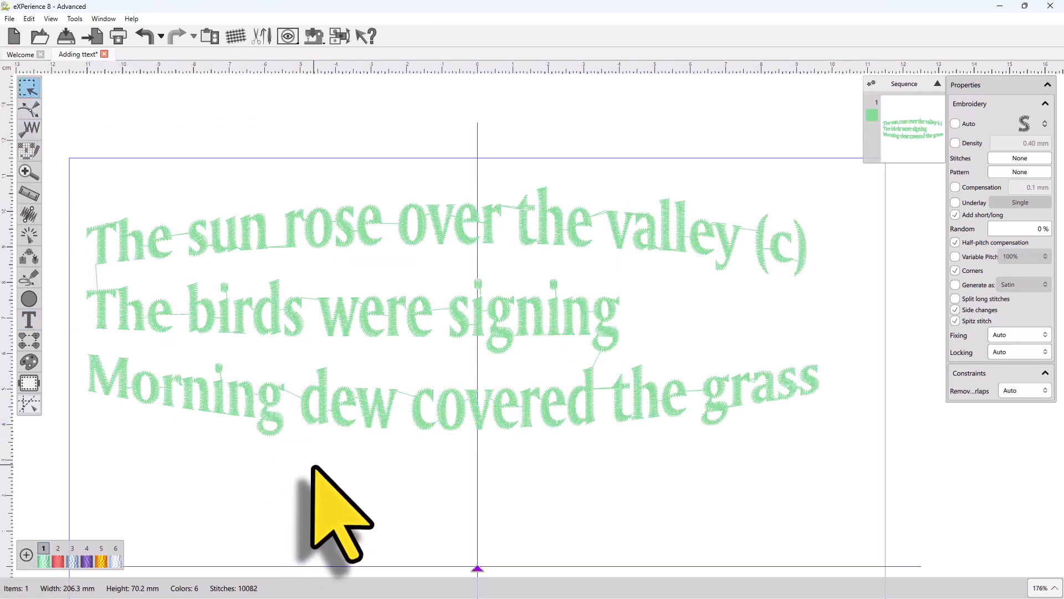
{"action": "left_click", "coordinate": [331, 419]}
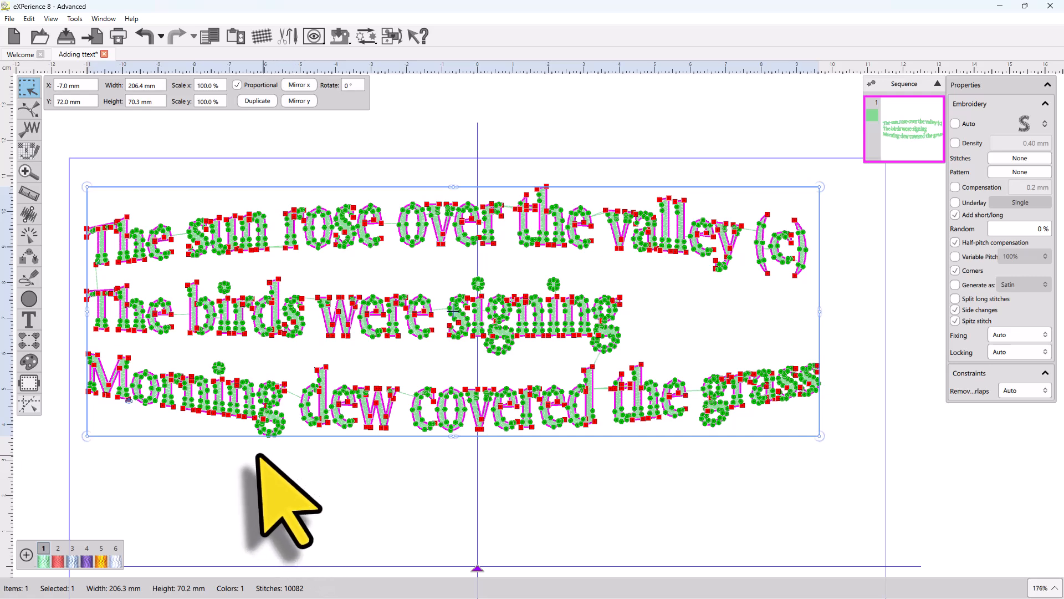
Step: Return to the Text tool and set the text alignment to Left
{"action": "mouse_move", "coordinate": [29, 325]}
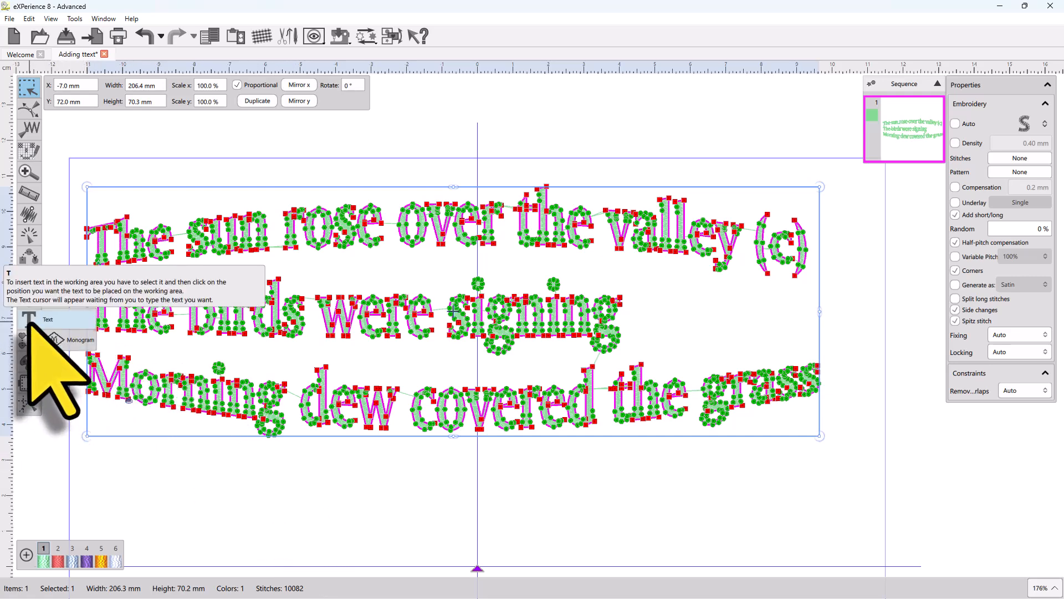
{"action": "left_click", "coordinate": [29, 324]}
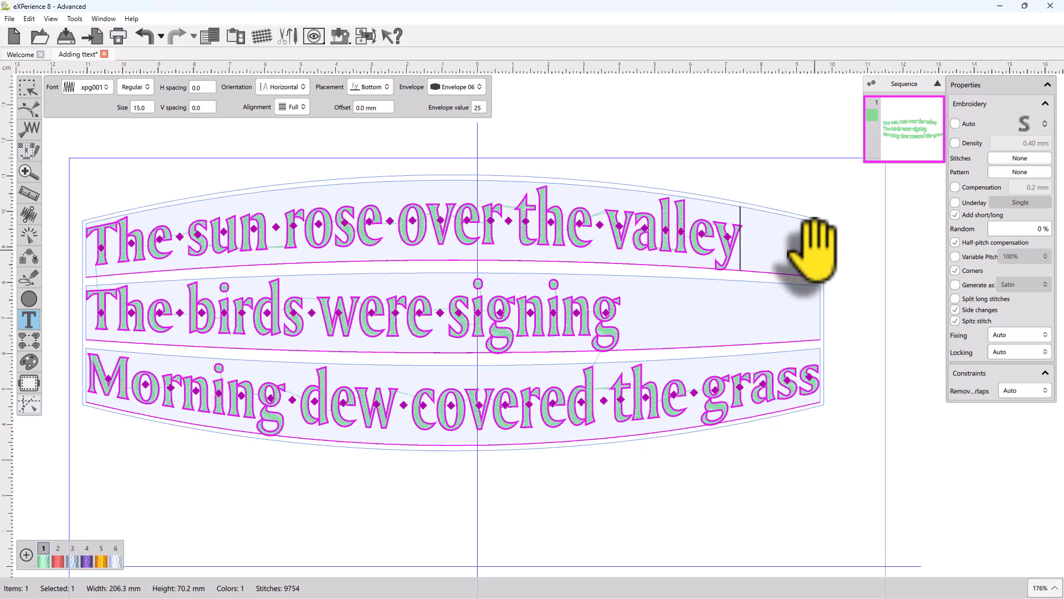
{"action": "left_click", "coordinate": [292, 107]}
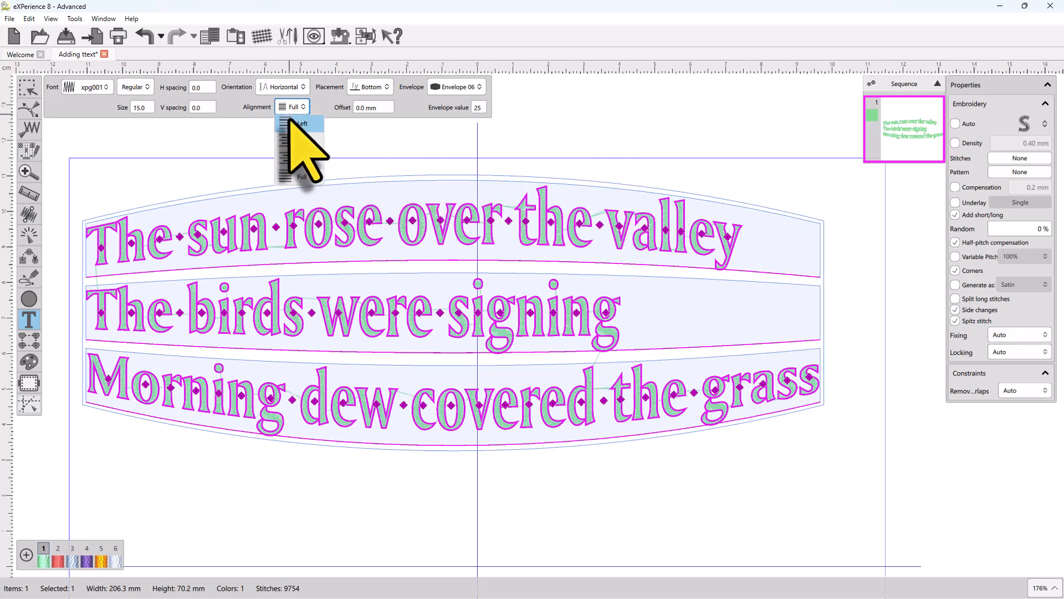
{"action": "left_click", "coordinate": [299, 123]}
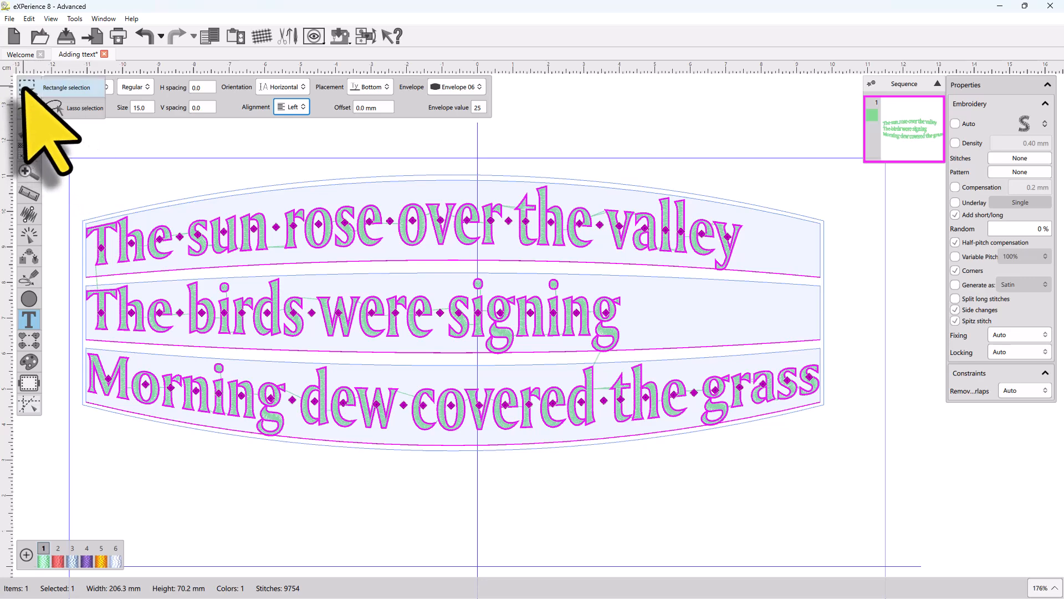
Step: Move the whole text object slightly lower inside the hoop
{"action": "left_click", "coordinate": [25, 87]}
{"action": "left_click", "coordinate": [355, 473]}
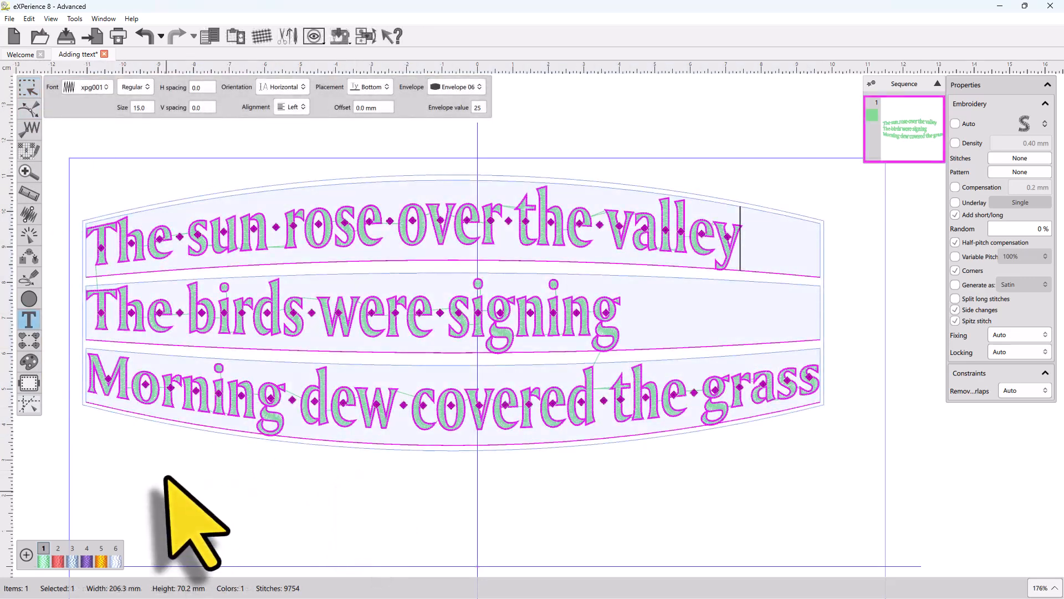
{"action": "scroll", "coordinate": [167, 478], "scroll_direction": "down", "scroll_amount": 3}
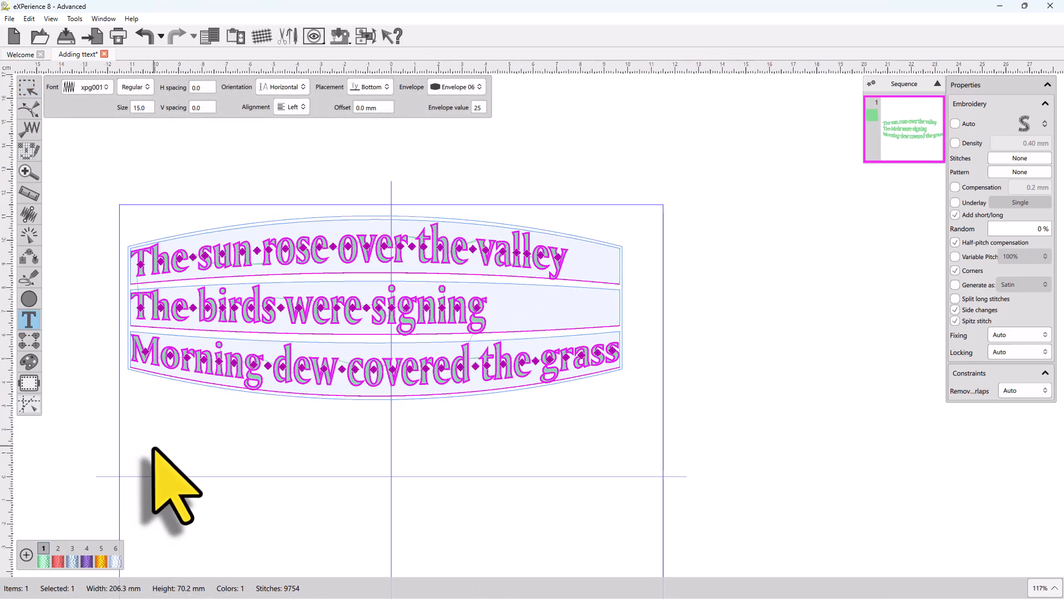
{"action": "left_click", "coordinate": [154, 448]}
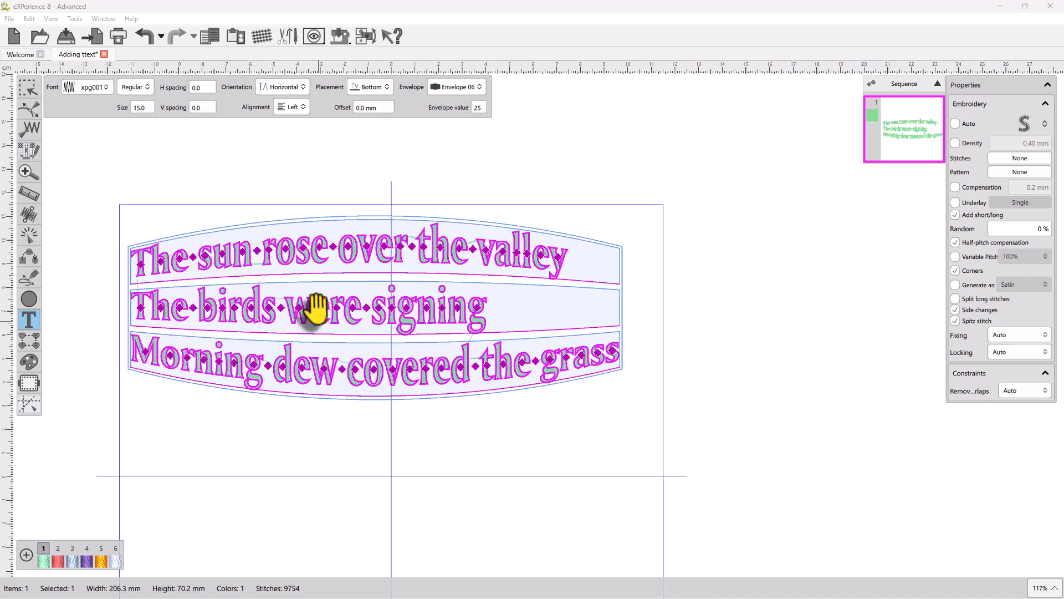
{"action": "left_click_drag", "start_coordinate": [324, 285], "coordinate": [345, 337]}
{"action": "mouse_move", "coordinate": [347, 274]}
{"action": "left_mouse_down"}
{"action": "mouse_move", "coordinate": [347, 311]}
{"action": "mouse_move", "coordinate": [350, 277]}
{"action": "left_mouse_up"}
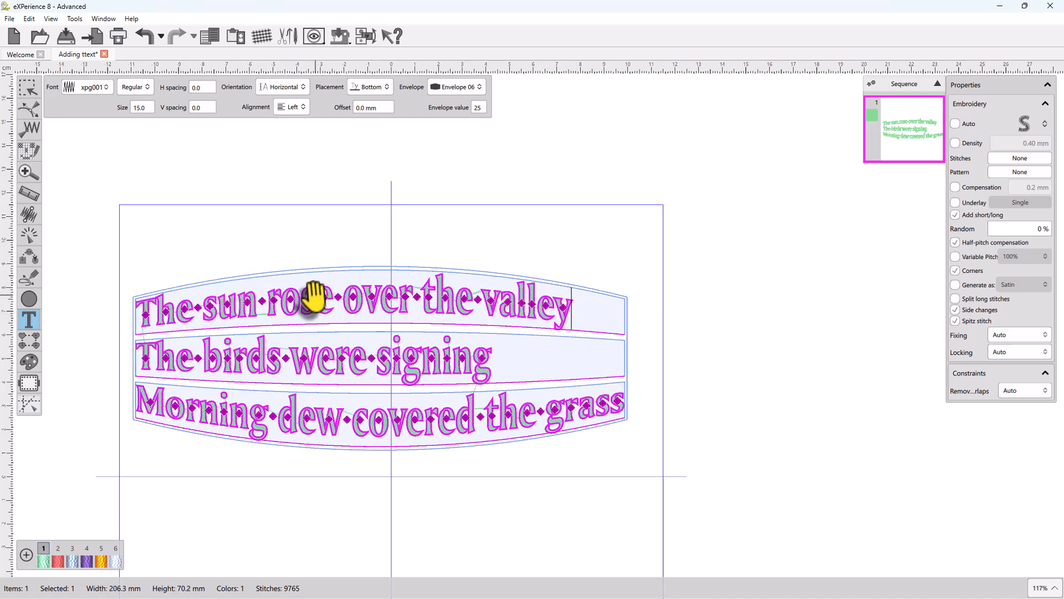
Step: Raise individual letters in the words "rose" and "over" above the baseline
{"action": "scroll", "coordinate": [313, 294], "scroll_direction": "up", "scroll_amount": 3}
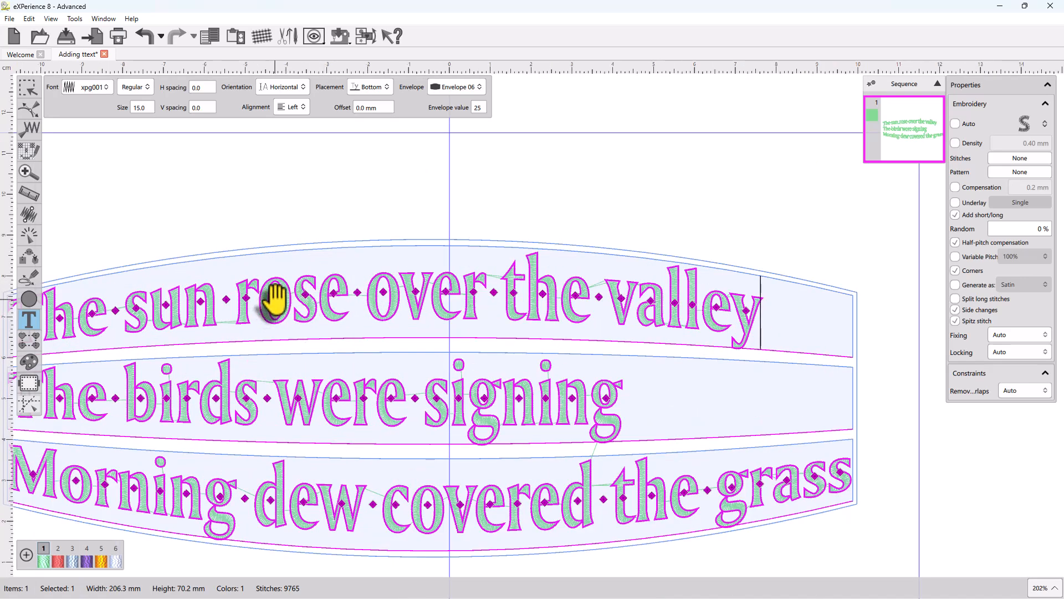
{"action": "left_click_drag", "start_coordinate": [273, 299], "coordinate": [329, 274]}
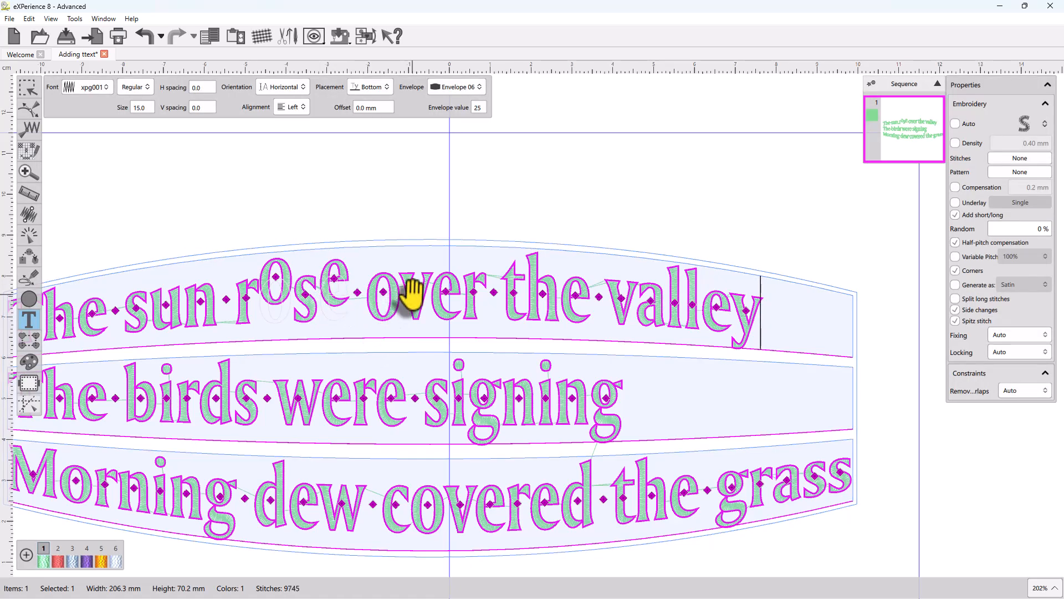
{"action": "left_click_drag", "start_coordinate": [410, 292], "coordinate": [448, 277]}
Step: Switch to the reshape tool and raise the letter e in "were" above the baseline
{"action": "scroll", "coordinate": [423, 333], "scroll_direction": "down", "scroll_amount": 4}
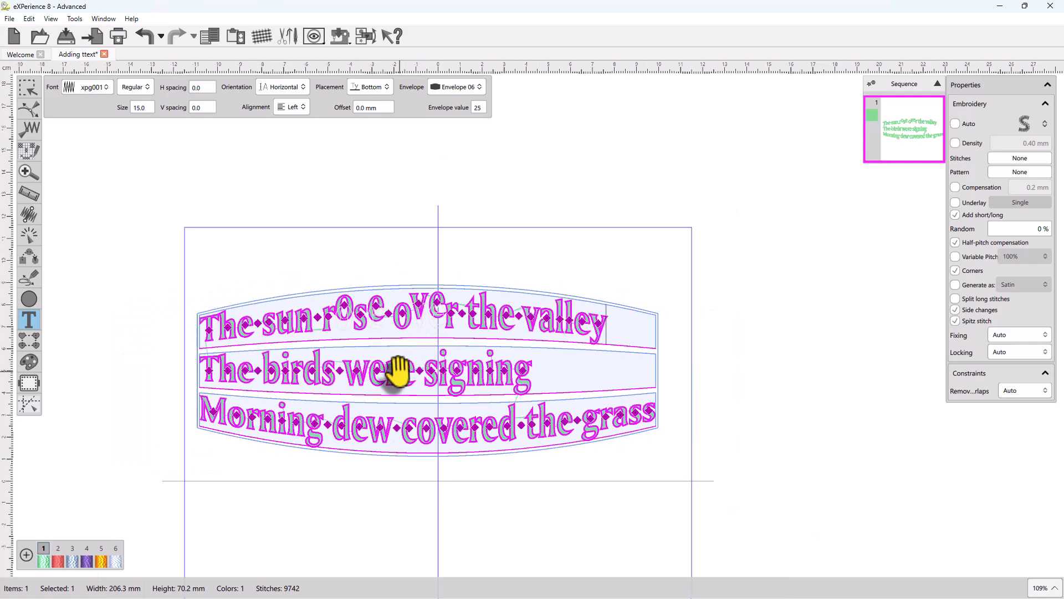
{"action": "scroll", "coordinate": [399, 371], "scroll_direction": "up", "scroll_amount": 2}
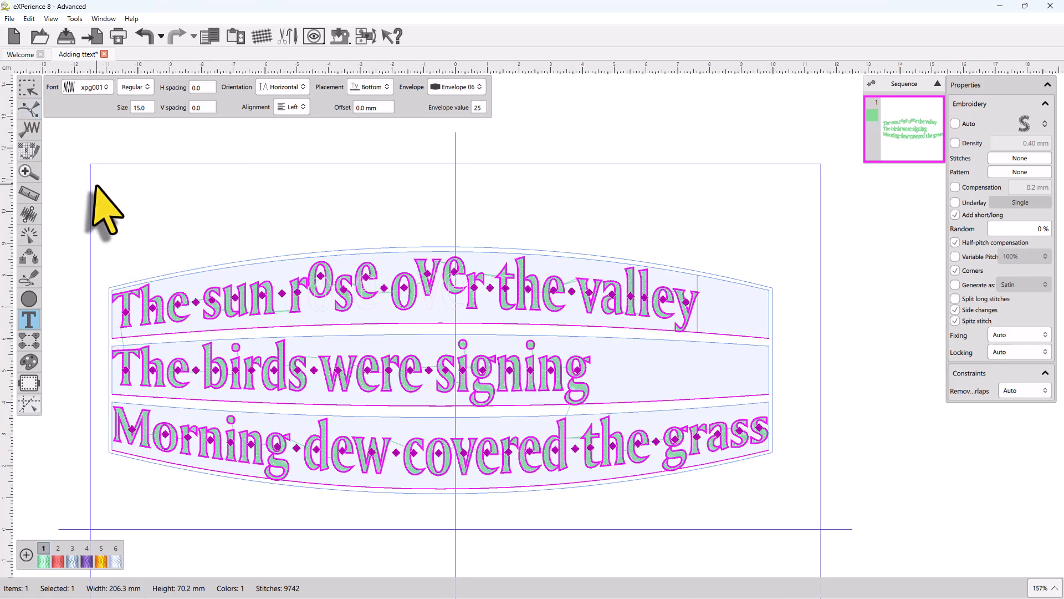
{"action": "left_click", "coordinate": [30, 111]}
{"action": "scroll", "coordinate": [443, 395], "scroll_direction": "up", "scroll_amount": 2}
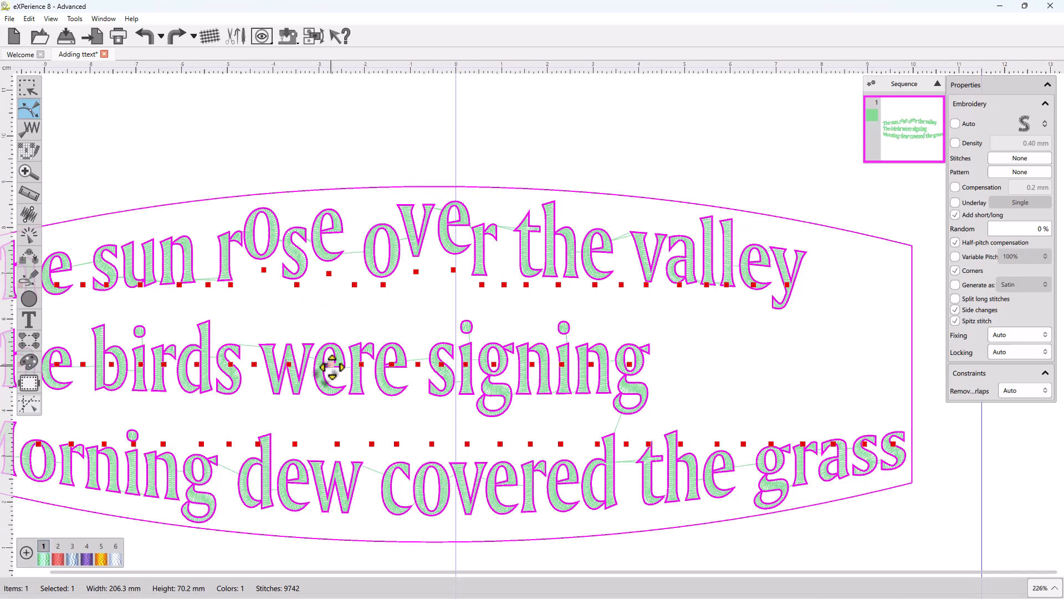
{"action": "left_click_drag", "start_coordinate": [331, 365], "coordinate": [333, 354]}
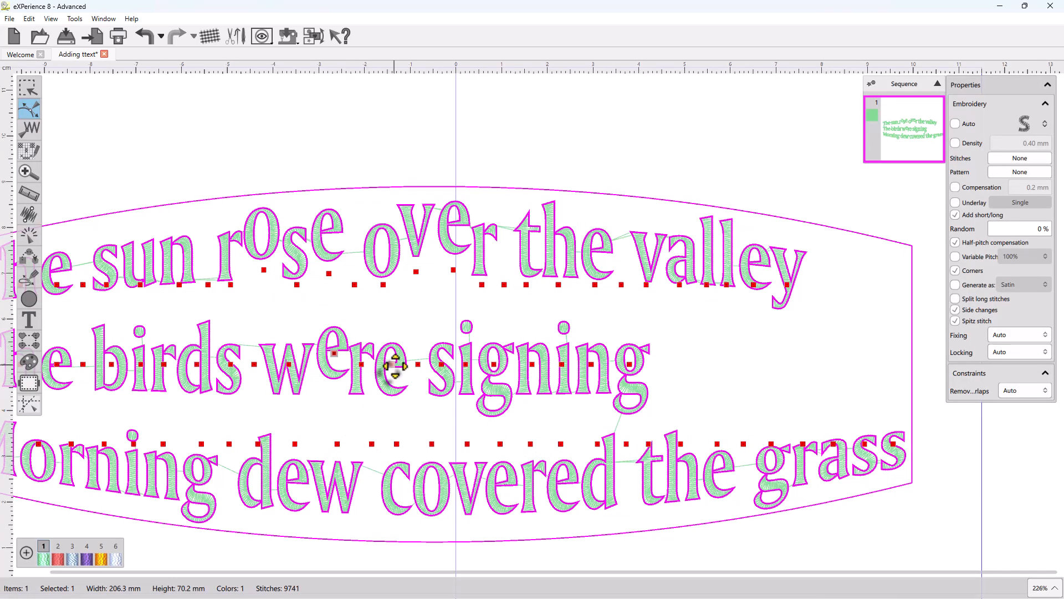
Step: Raise further letters in "were" and "signing" above the baseline with the reshape tool
{"action": "left_click_drag", "start_coordinate": [394, 366], "coordinate": [393, 352]}
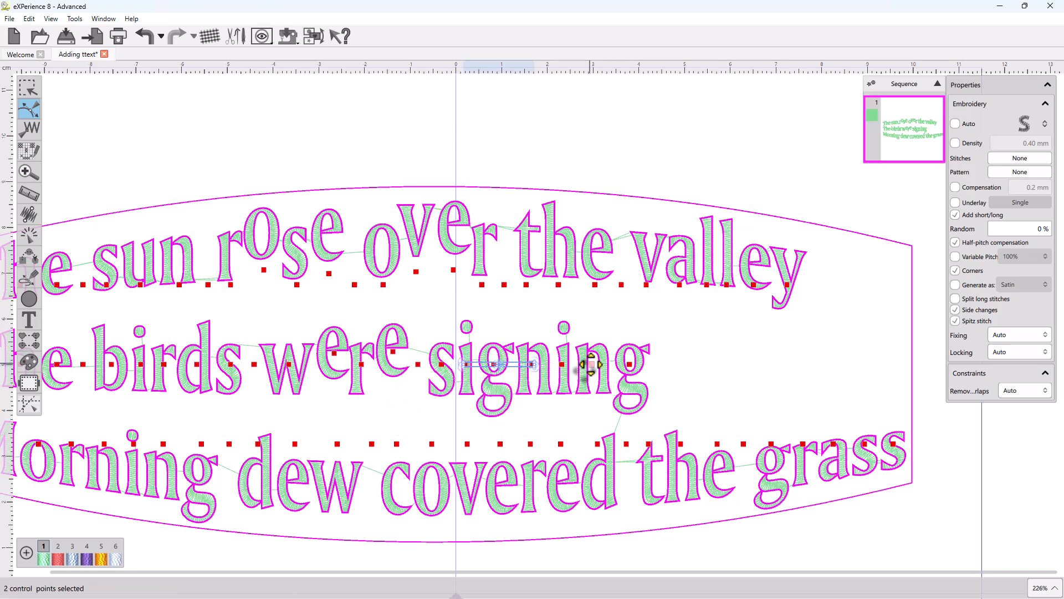
{"action": "left_click_drag", "start_coordinate": [577, 365], "coordinate": [577, 352]}
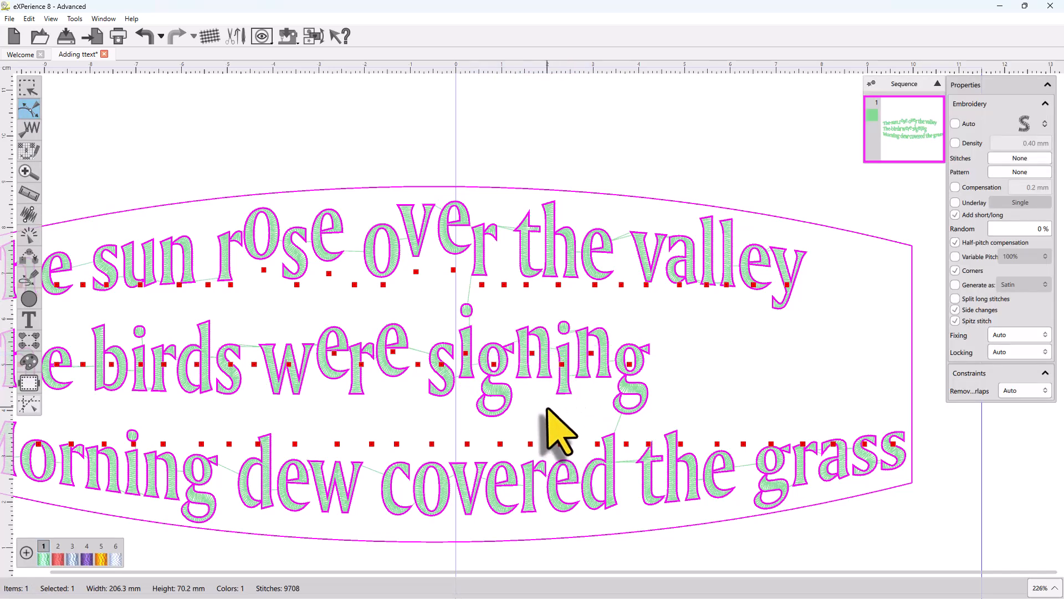
{"action": "left_click_drag", "start_coordinate": [417, 300], "coordinate": [632, 374]}
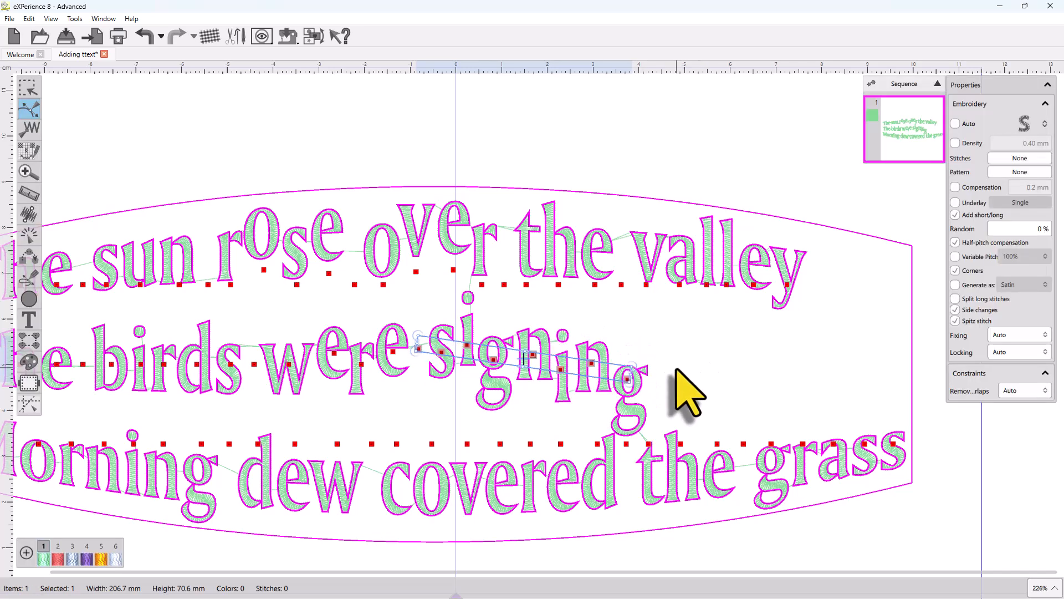
{"action": "left_click", "coordinate": [676, 369]}
{"action": "scroll", "coordinate": [532, 330], "scroll_direction": "down", "scroll_amount": 2}
{"action": "scroll", "coordinate": [533, 350], "scroll_direction": "up", "scroll_amount": 2}
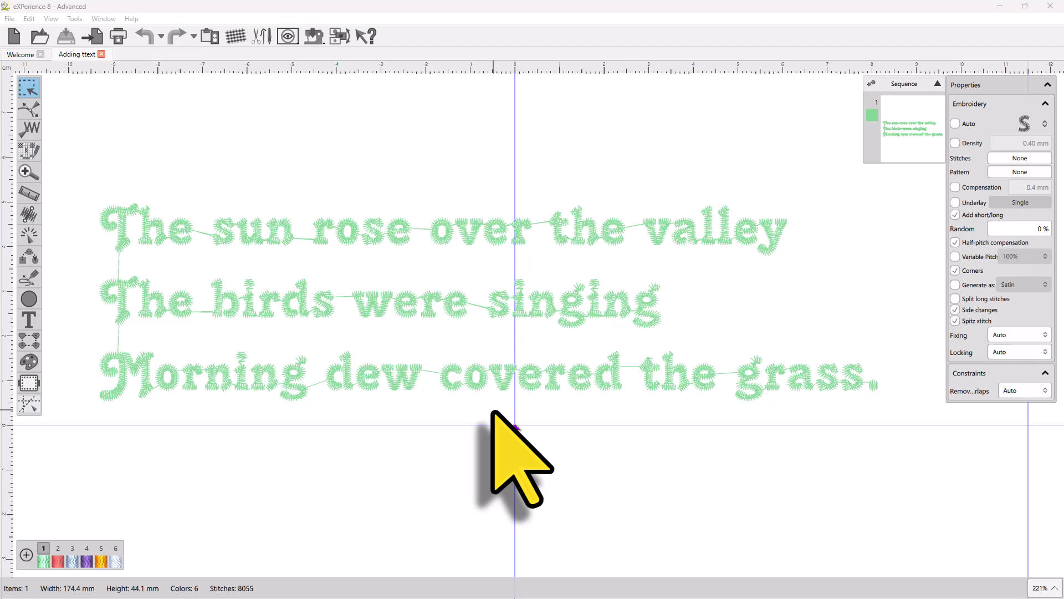
Step: Break the three-line text object apart into separate line objects
{"action": "left_click", "coordinate": [428, 311]}
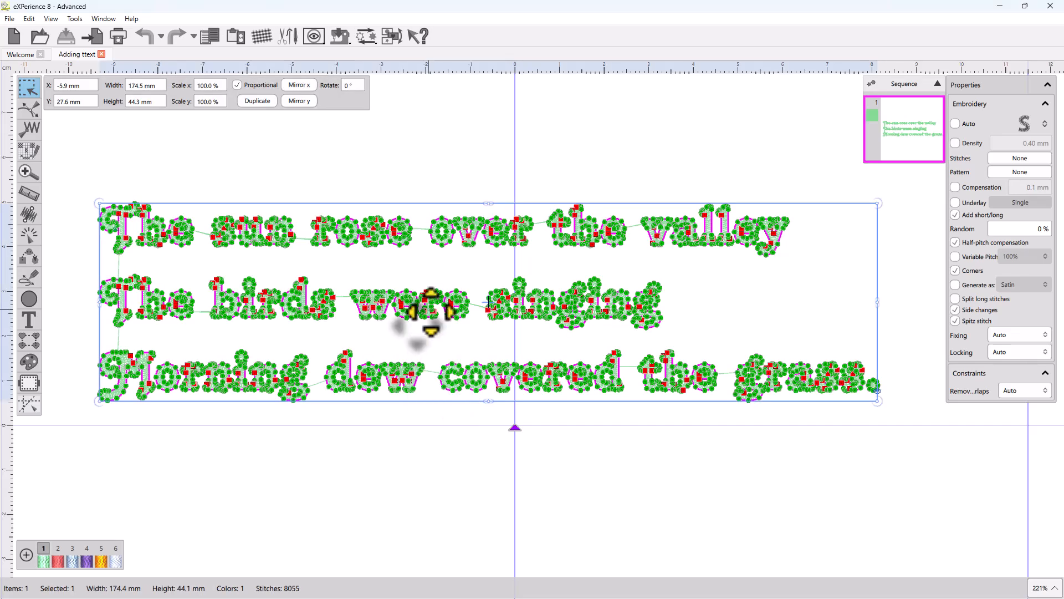
{"action": "right_click", "coordinate": [430, 312]}
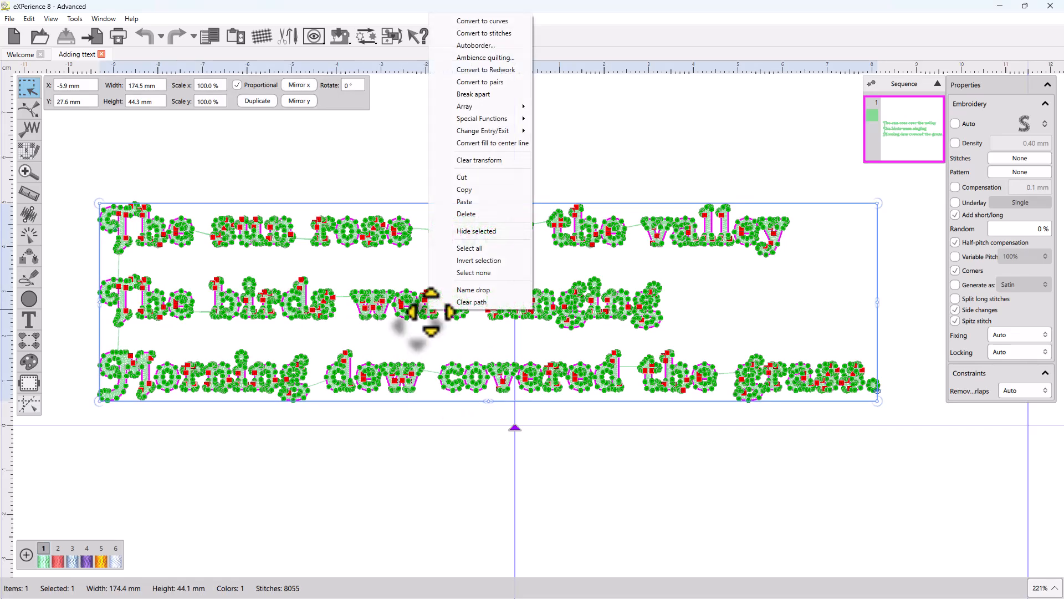
{"action": "left_click", "coordinate": [466, 93]}
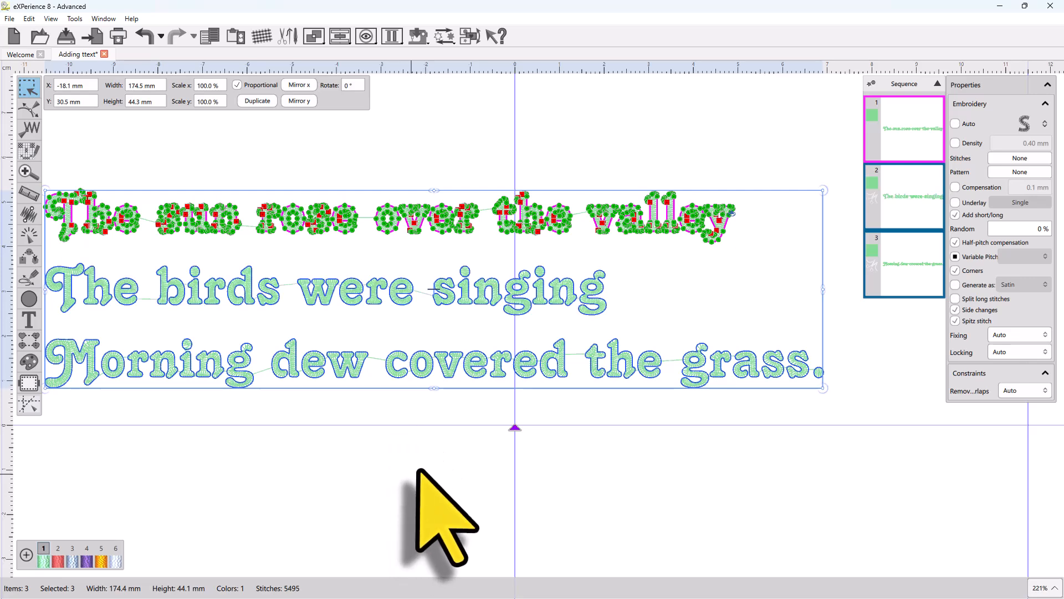
{"action": "scroll", "coordinate": [480, 448], "scroll_direction": "down", "scroll_amount": 1}
{"action": "left_click", "coordinate": [430, 452]}
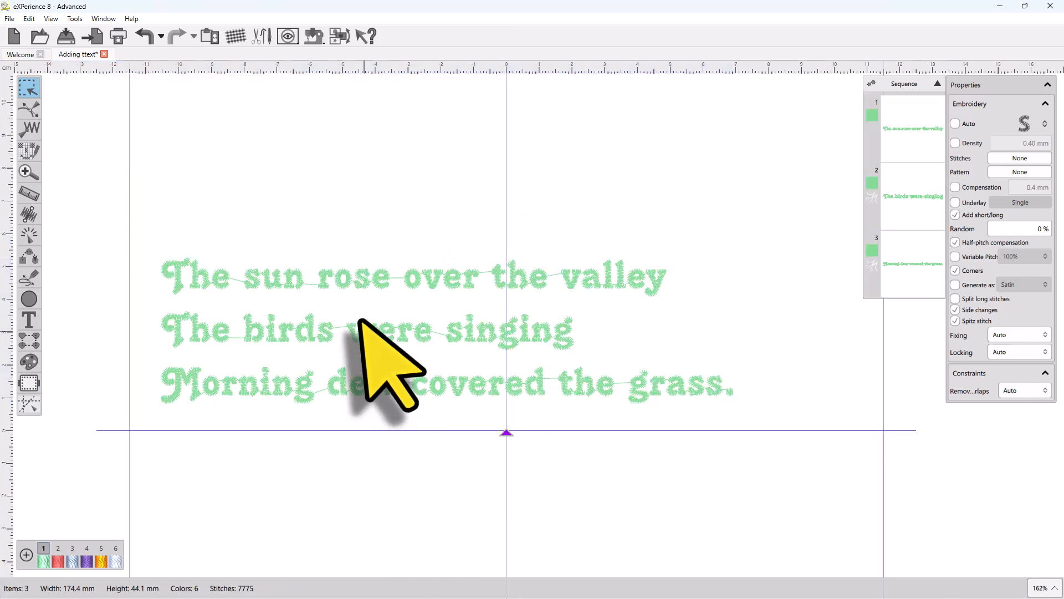
Step: Break the second line, "The birds were singing", apart into separate words
{"action": "left_click", "coordinate": [278, 278]}
{"action": "left_click", "coordinate": [373, 333]}
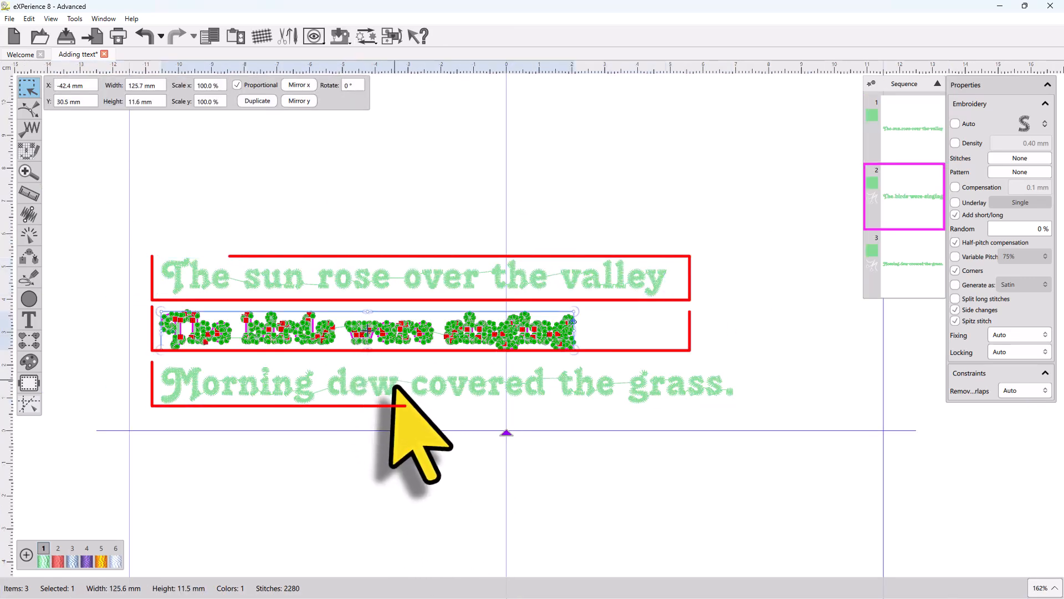
{"action": "left_click", "coordinate": [395, 390]}
{"action": "left_click", "coordinate": [378, 426]}
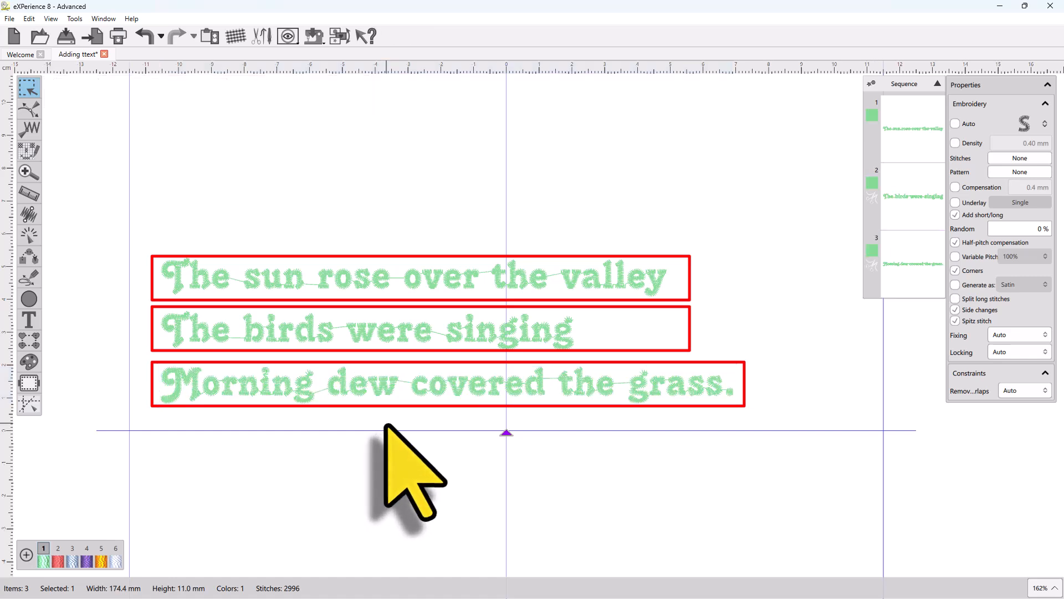
{"action": "left_click", "coordinate": [309, 342]}
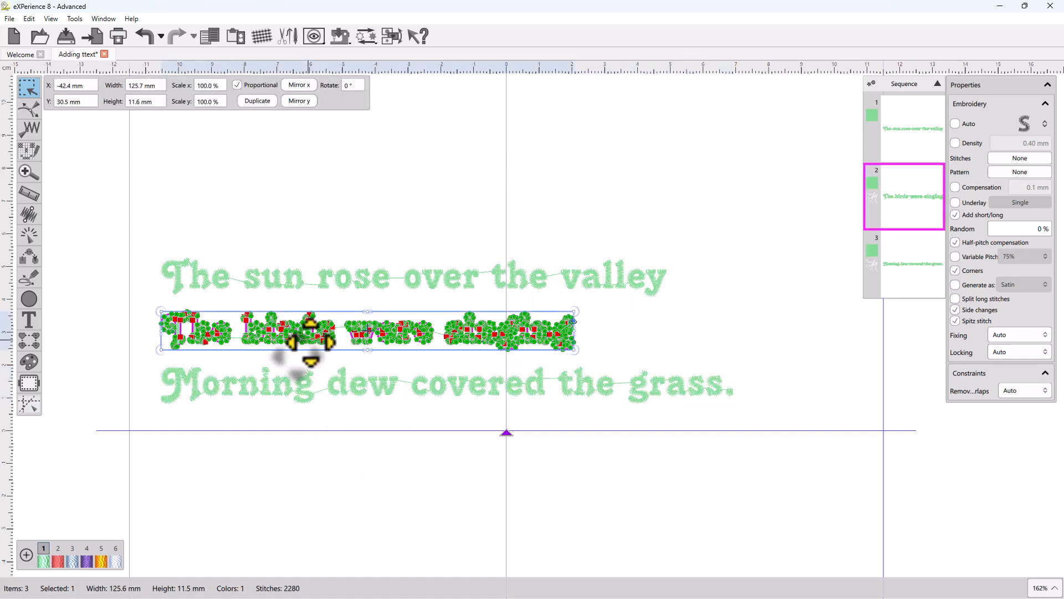
{"action": "right_click", "coordinate": [311, 342]}
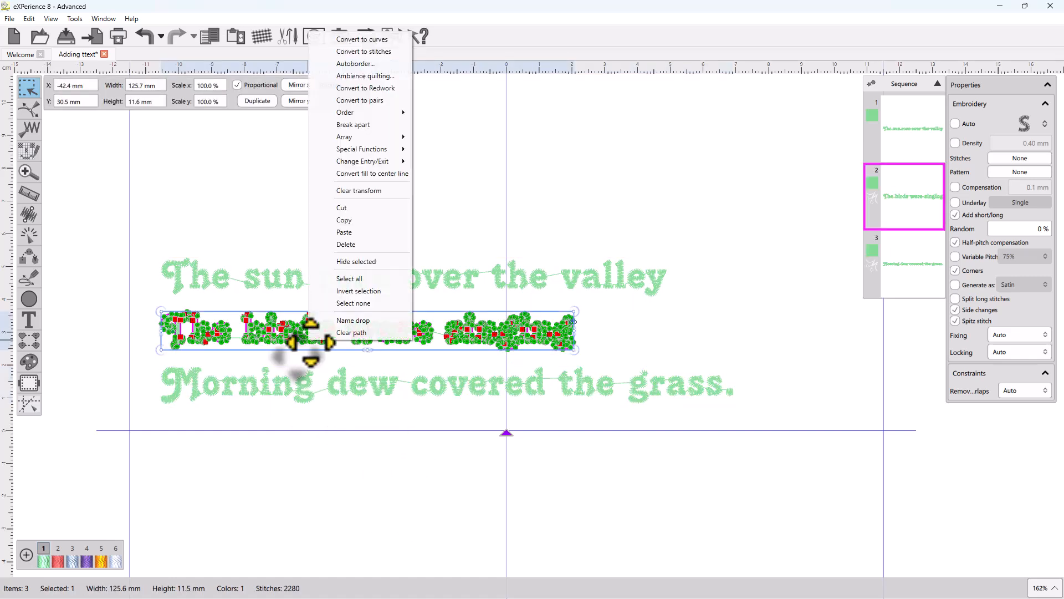
{"action": "left_click", "coordinate": [349, 123]}
{"action": "left_click", "coordinate": [308, 449]}
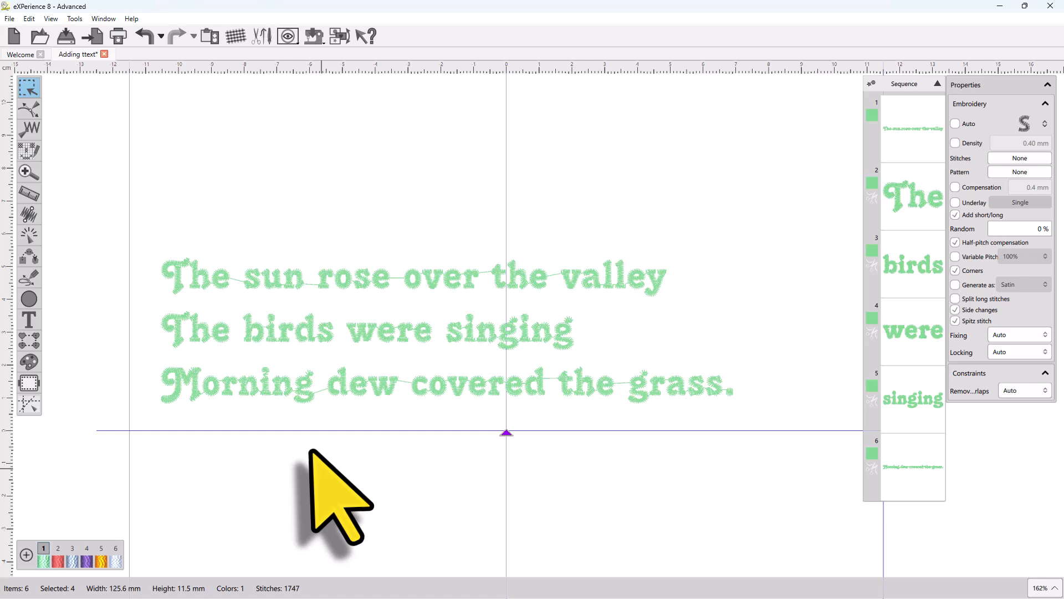
Step: Break the word "singing" apart into individual letters
{"action": "left_click", "coordinate": [214, 339]}
{"action": "left_click", "coordinate": [274, 332]}
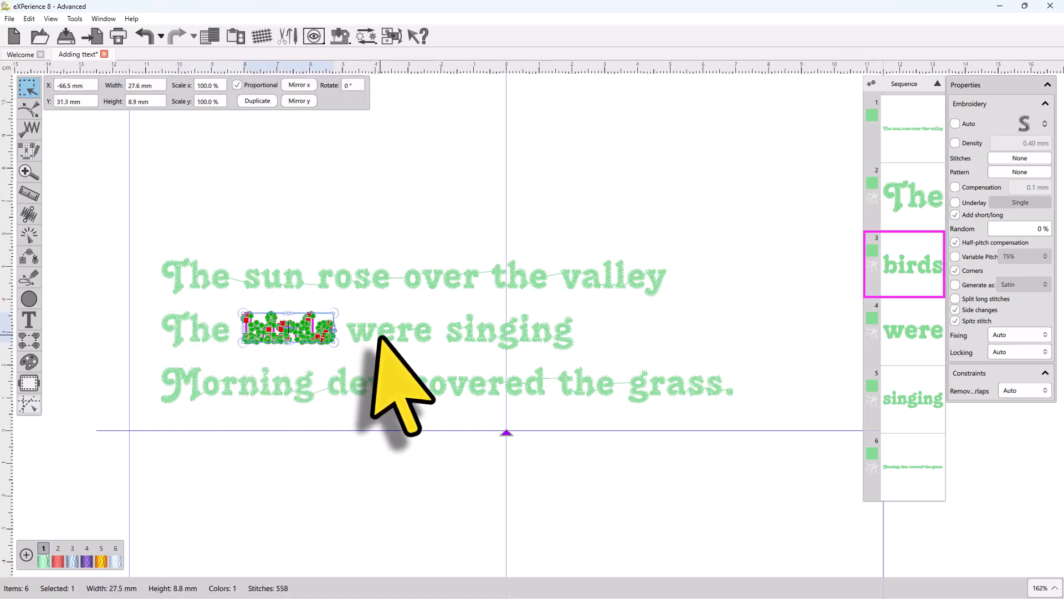
{"action": "left_click", "coordinate": [401, 332]}
{"action": "left_click", "coordinate": [497, 335]}
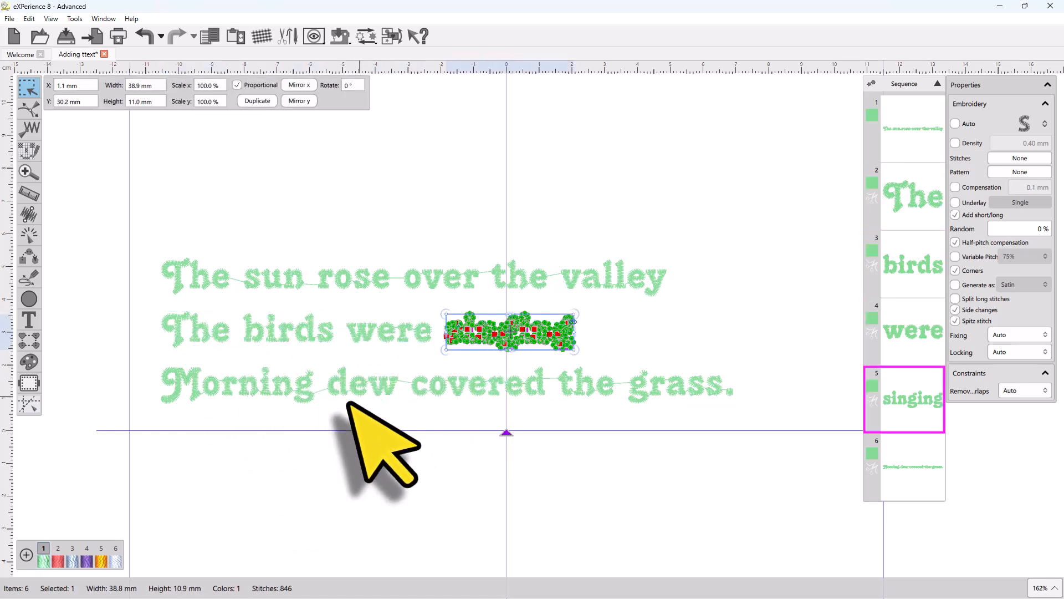
{"action": "left_click", "coordinate": [297, 337]}
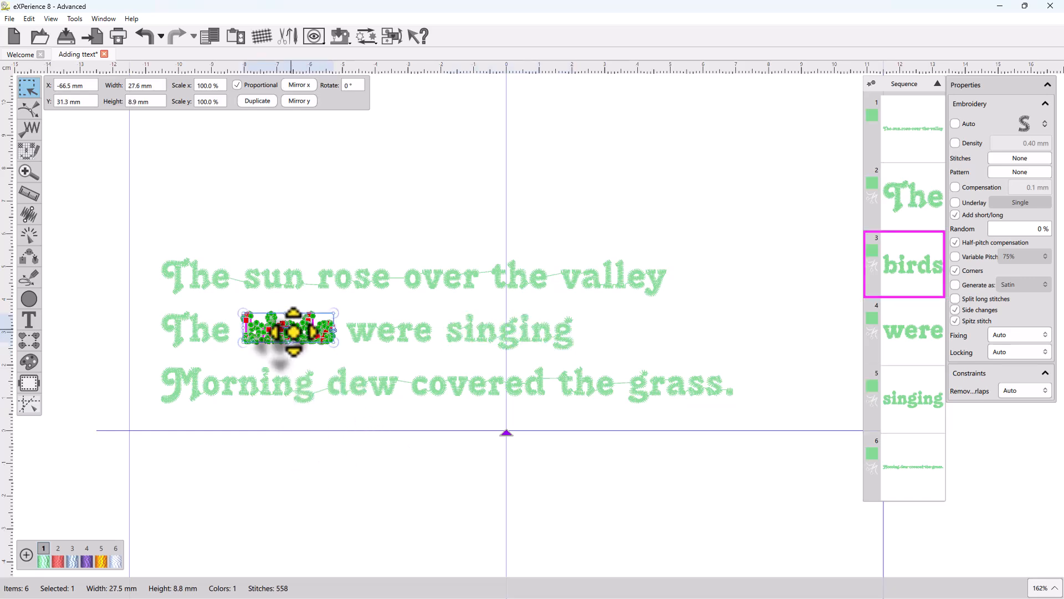
{"action": "left_click", "coordinate": [515, 331]}
{"action": "right_click", "coordinate": [527, 331]}
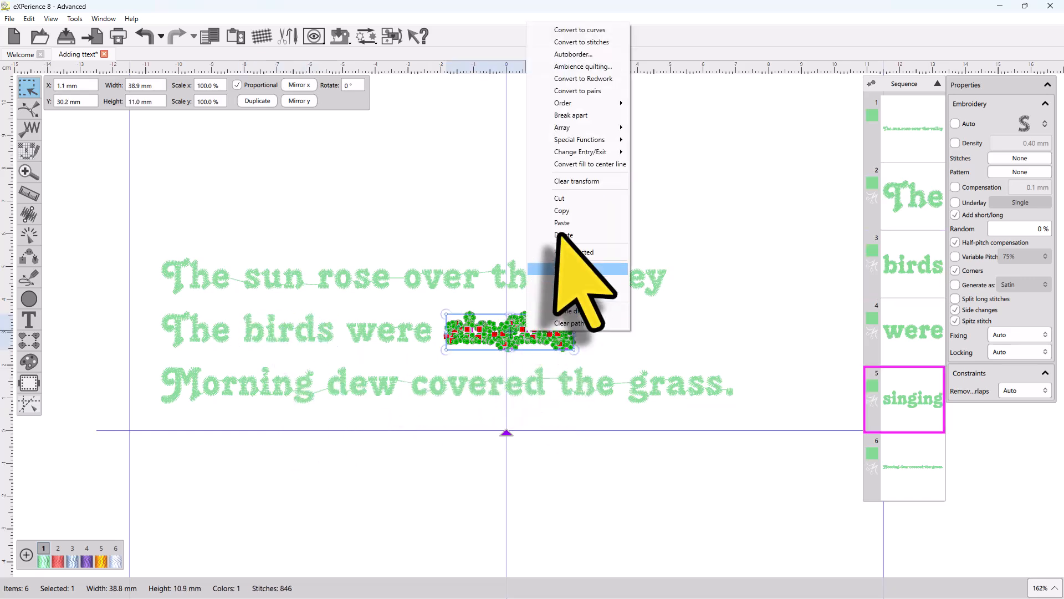
{"action": "left_click", "coordinate": [571, 115]}
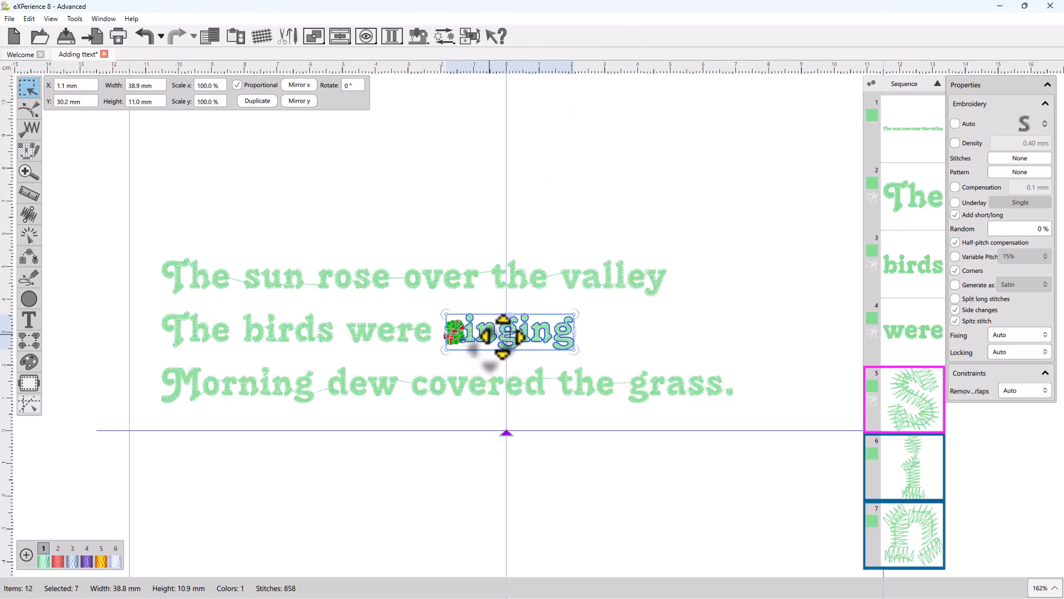
Step: Move the whole word "singing" further to the right along its line
{"action": "left_click_drag", "start_coordinate": [502, 334], "coordinate": [730, 337]}
{"action": "left_click", "coordinate": [673, 338]}
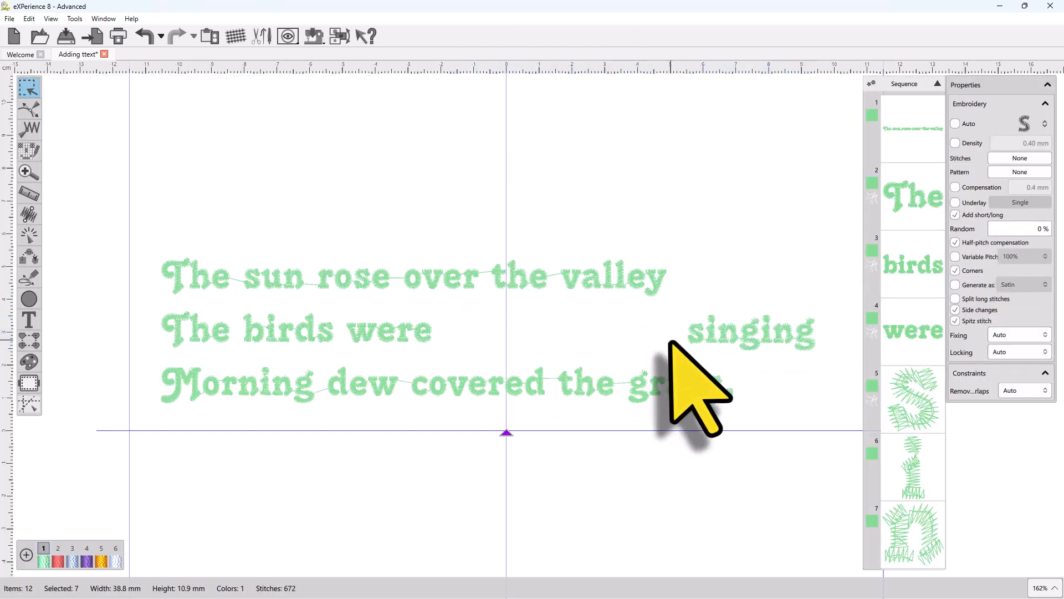
Step: With the Text tool, enlarge the first letter s of "singing" and shift it slightly left and down
{"action": "left_click", "coordinate": [694, 334]}
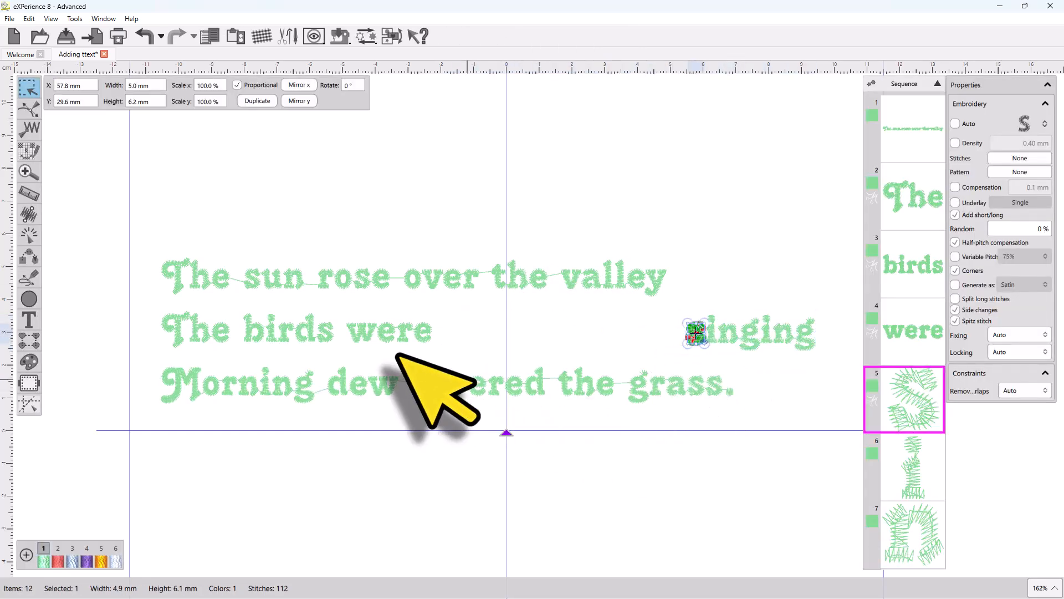
{"action": "left_click", "coordinate": [29, 320]}
{"action": "scroll", "coordinate": [726, 336], "scroll_direction": "up", "scroll_amount": 3}
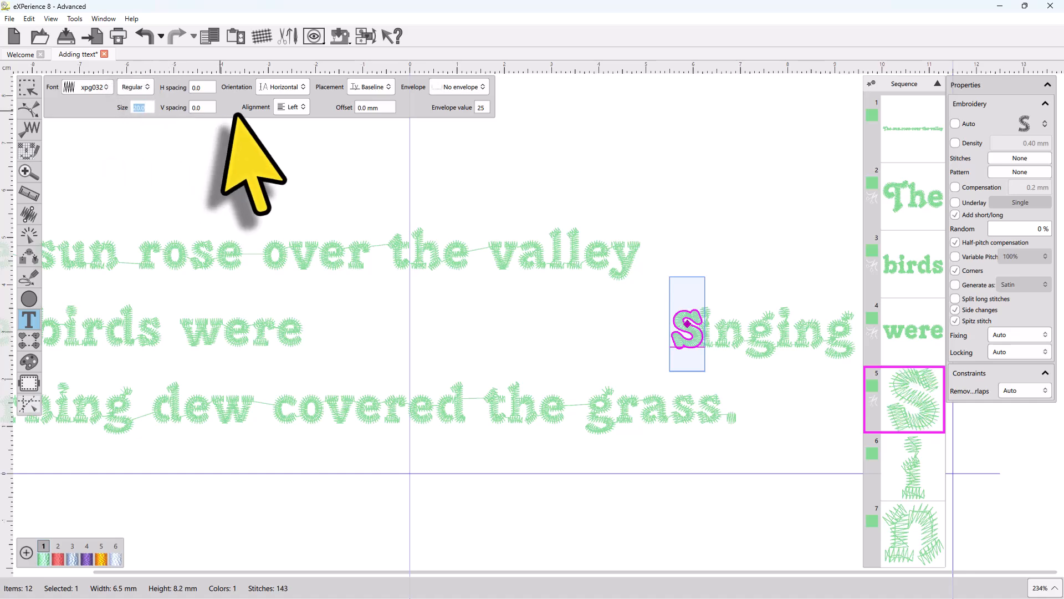
{"action": "left_click_drag", "start_coordinate": [701, 338], "coordinate": [672, 345]}
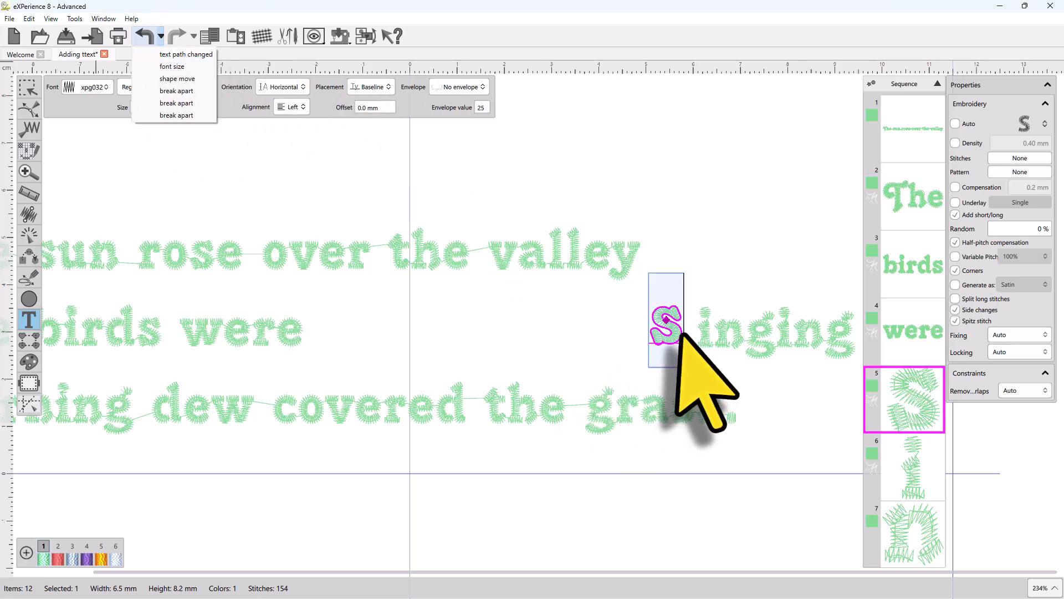
{"action": "left_click", "coordinate": [29, 44]}
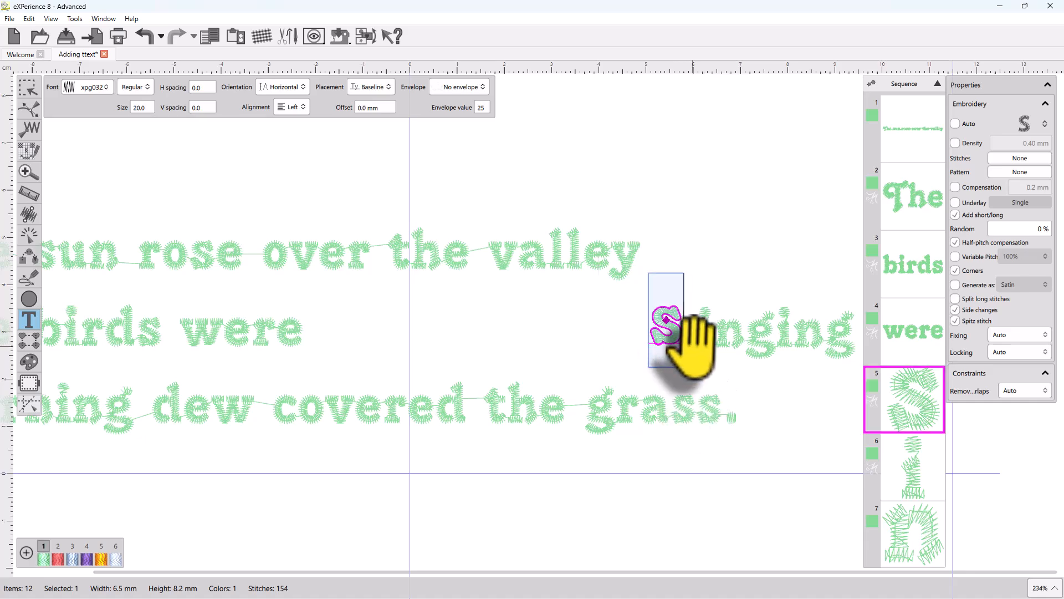
Step: With rectangle selection, move the letter i of "singing" lower below the baseline
{"action": "scroll", "coordinate": [695, 335], "scroll_direction": "up", "scroll_amount": 3}
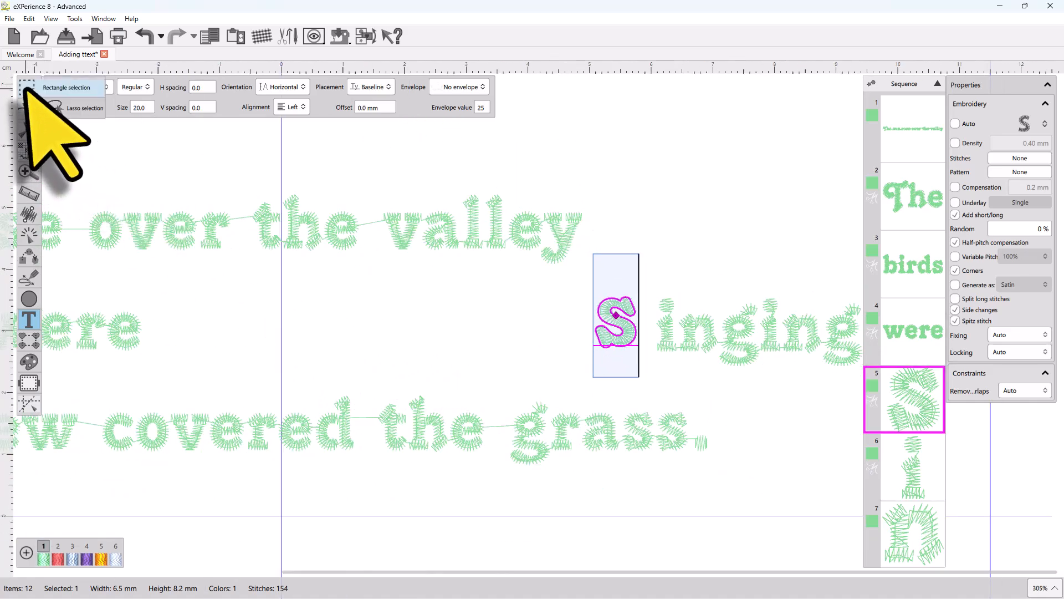
{"action": "left_click", "coordinate": [29, 88]}
{"action": "left_click", "coordinate": [672, 350]}
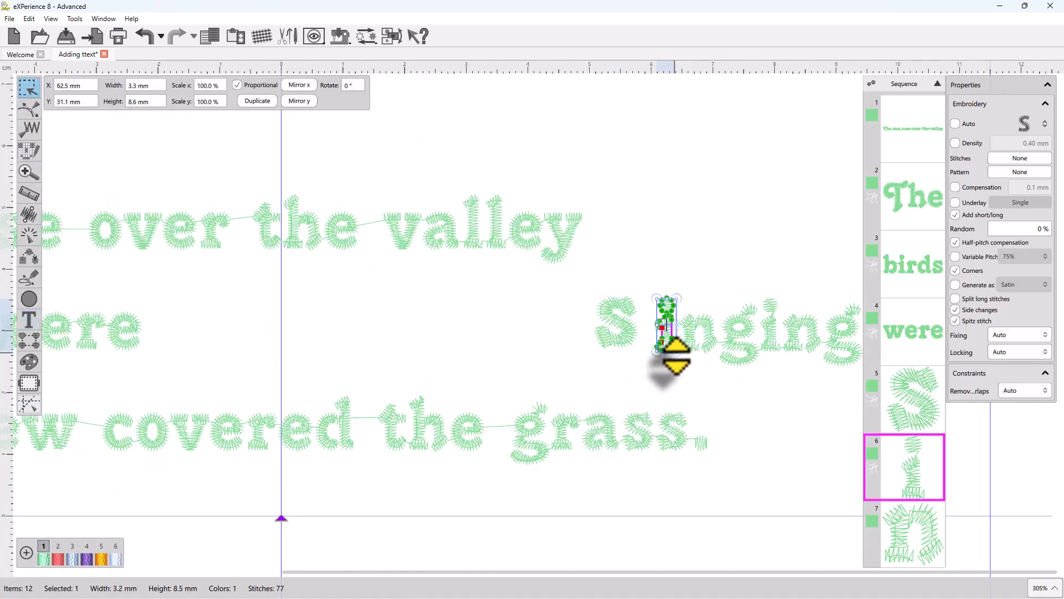
{"action": "left_click_drag", "start_coordinate": [670, 335], "coordinate": [661, 360]}
{"action": "left_click", "coordinate": [722, 386]}
Step: Stretch the middle letter g of "singing" taller and extend it downward
{"action": "left_click", "coordinate": [741, 353]}
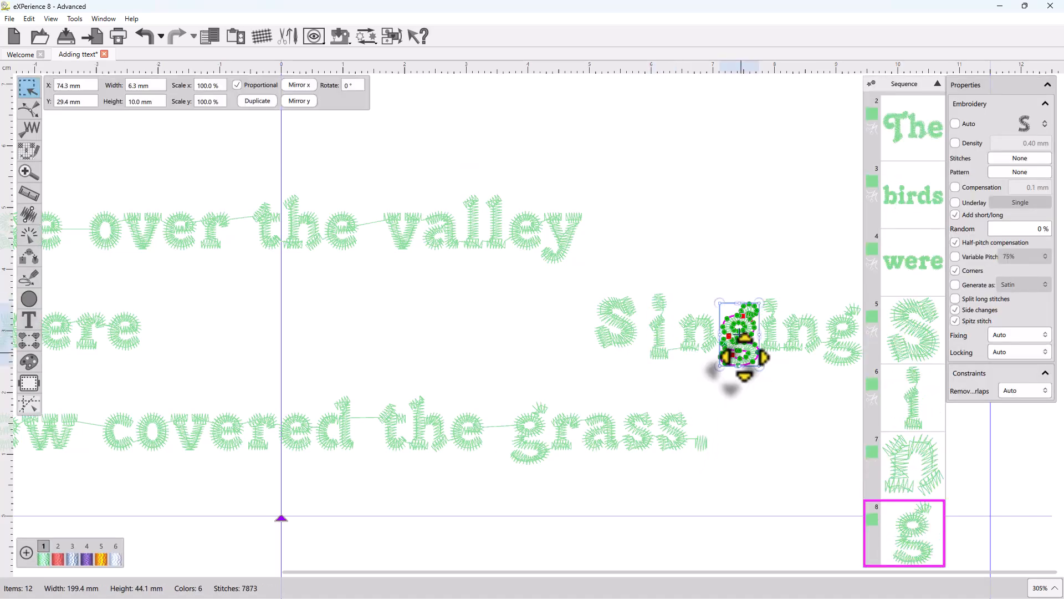
{"action": "left_click_drag", "start_coordinate": [741, 303], "coordinate": [741, 294]}
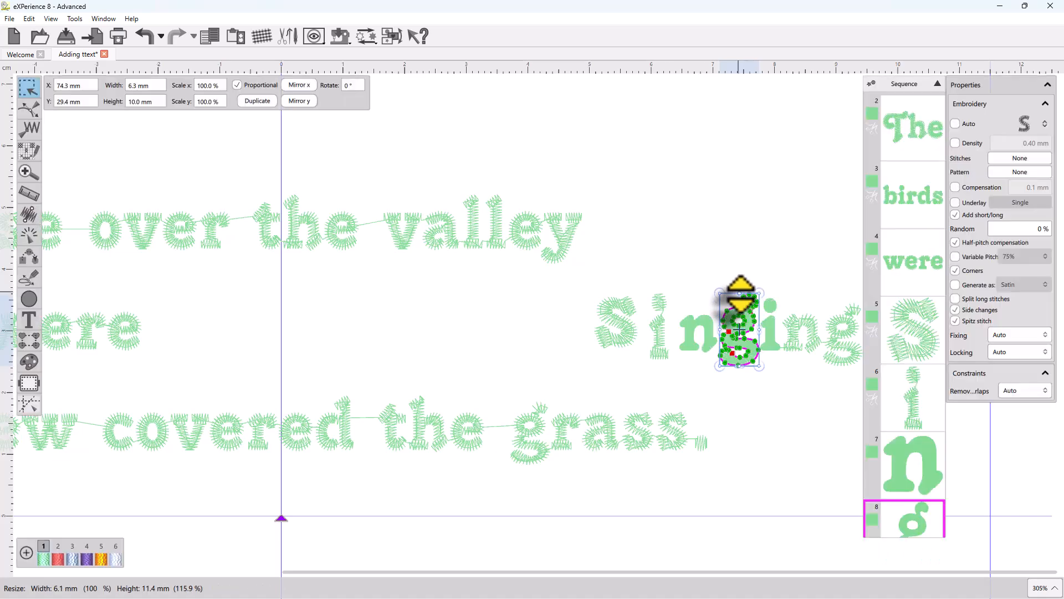
{"action": "left_click_drag", "start_coordinate": [741, 367], "coordinate": [741, 383]}
{"action": "left_click", "coordinate": [786, 427]}
{"action": "scroll", "coordinate": [682, 403], "scroll_direction": "down", "scroll_amount": 3}
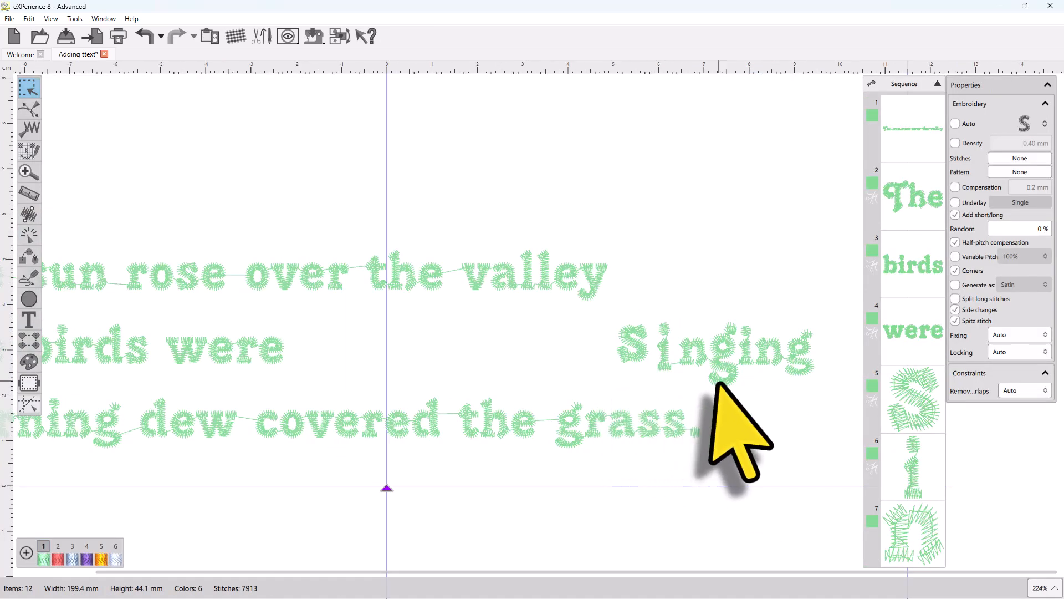
Step: Convert the last letter n of "singing" to curves
{"action": "left_click", "coordinate": [770, 354]}
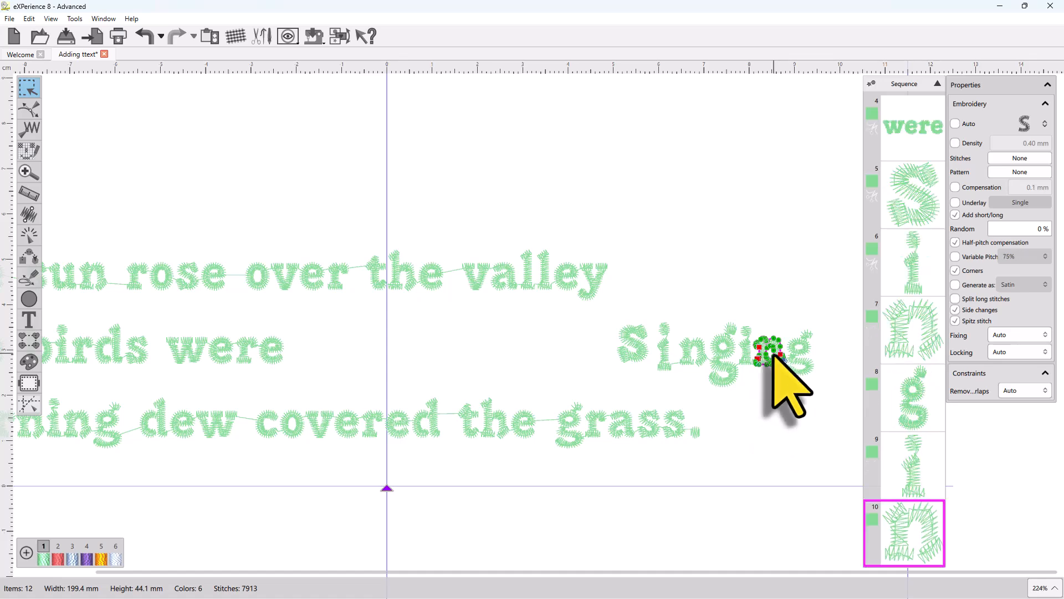
{"action": "right_click", "coordinate": [776, 347]}
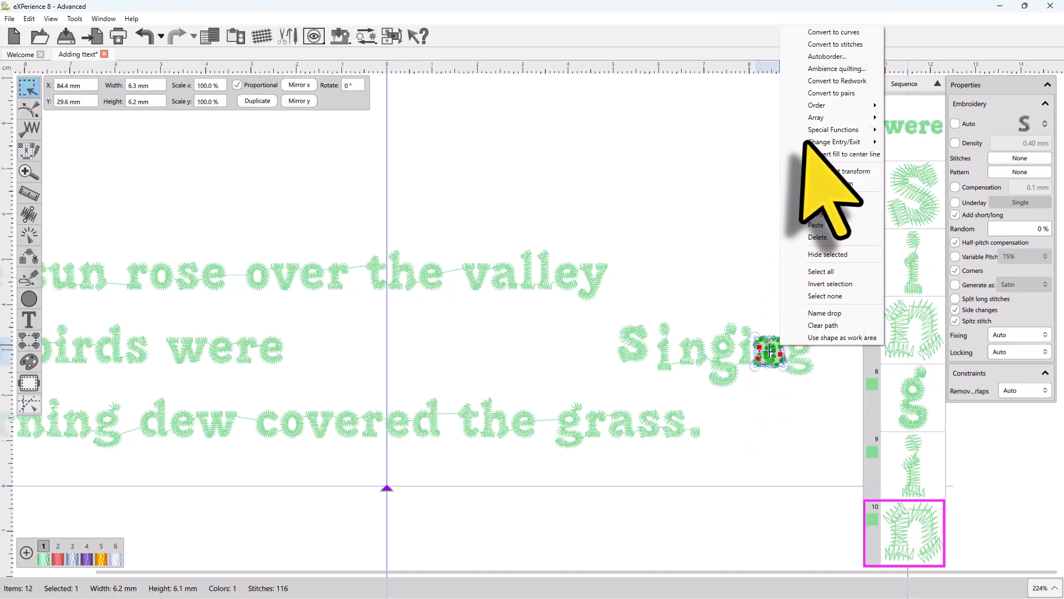
{"action": "left_click", "coordinate": [820, 33]}
Step: With the reshape tool, select all nodes of the n and stretch it taller upward
{"action": "scroll", "coordinate": [790, 357], "scroll_direction": "up", "scroll_amount": 5}
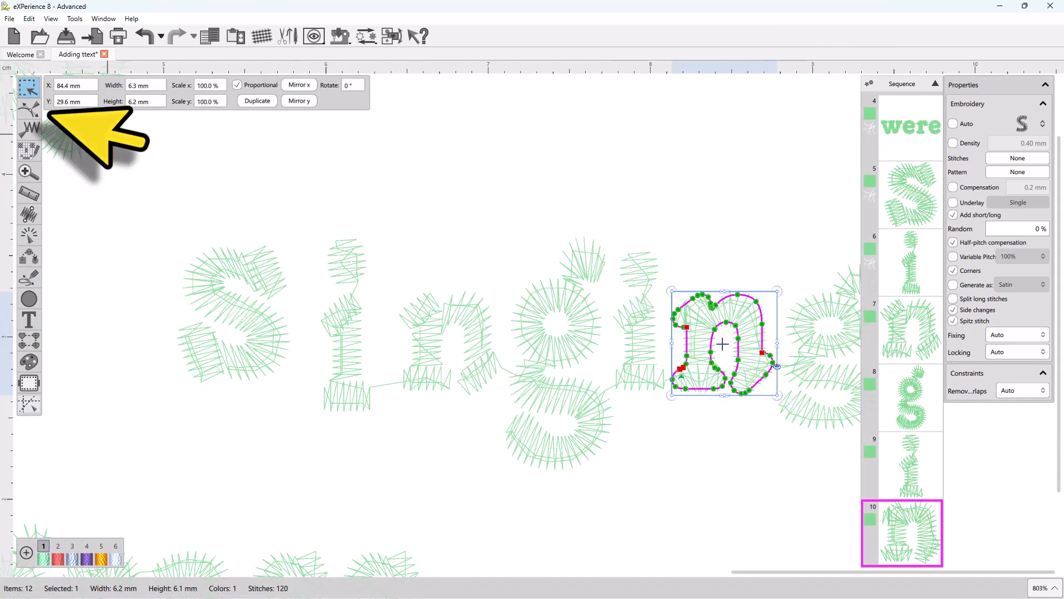
{"action": "left_click", "coordinate": [29, 110]}
{"action": "left_click_drag", "start_coordinate": [667, 278], "coordinate": [791, 393]}
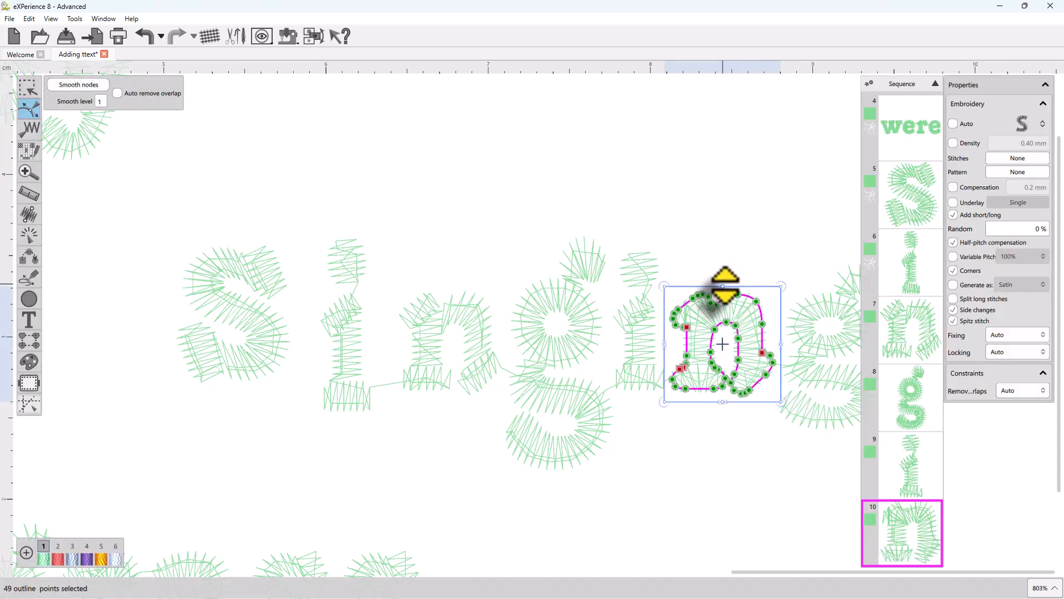
{"action": "mouse_move", "coordinate": [725, 286]}
{"action": "left_mouse_down"}
{"action": "mouse_move", "coordinate": [724, 260]}
{"action": "mouse_move", "coordinate": [724, 271]}
{"action": "left_mouse_up"}
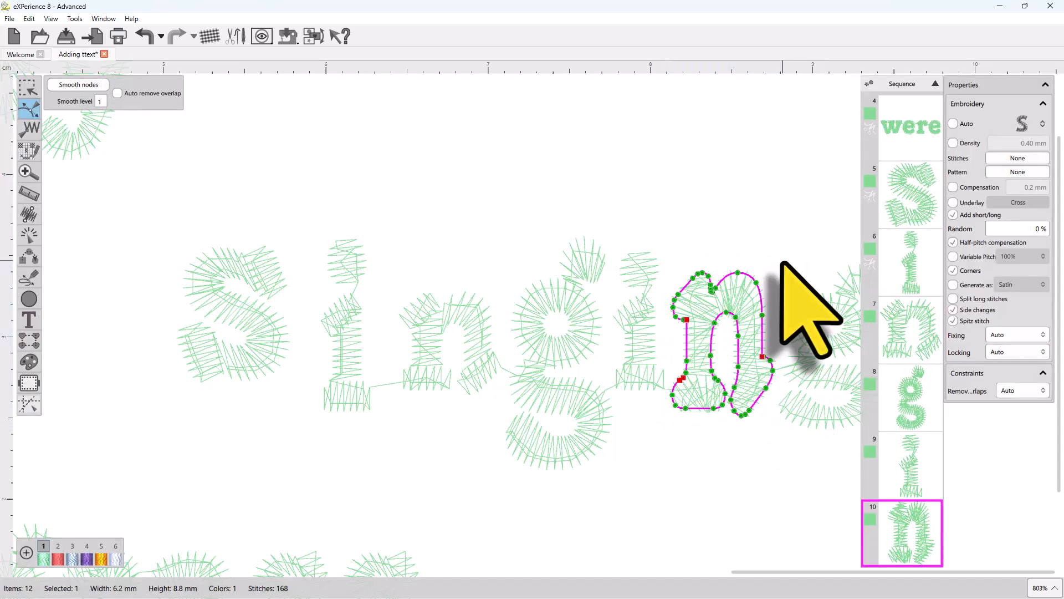
{"action": "left_click_drag", "start_coordinate": [757, 282], "coordinate": [761, 280]}
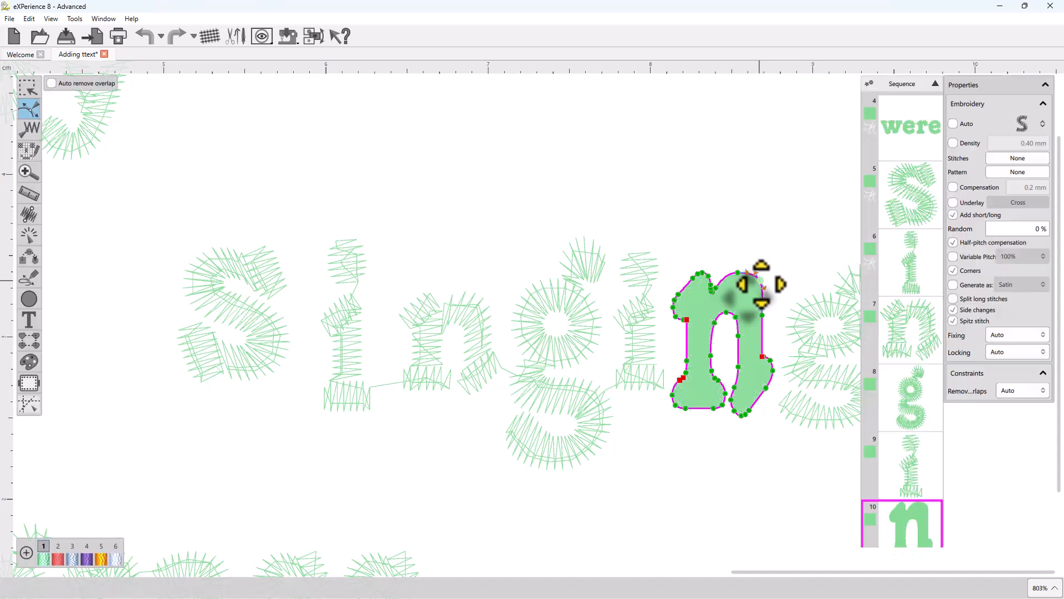
Step: Pull a bottom node of the n downward, then delete that node
{"action": "left_click_drag", "start_coordinate": [765, 390], "coordinate": [749, 416]}
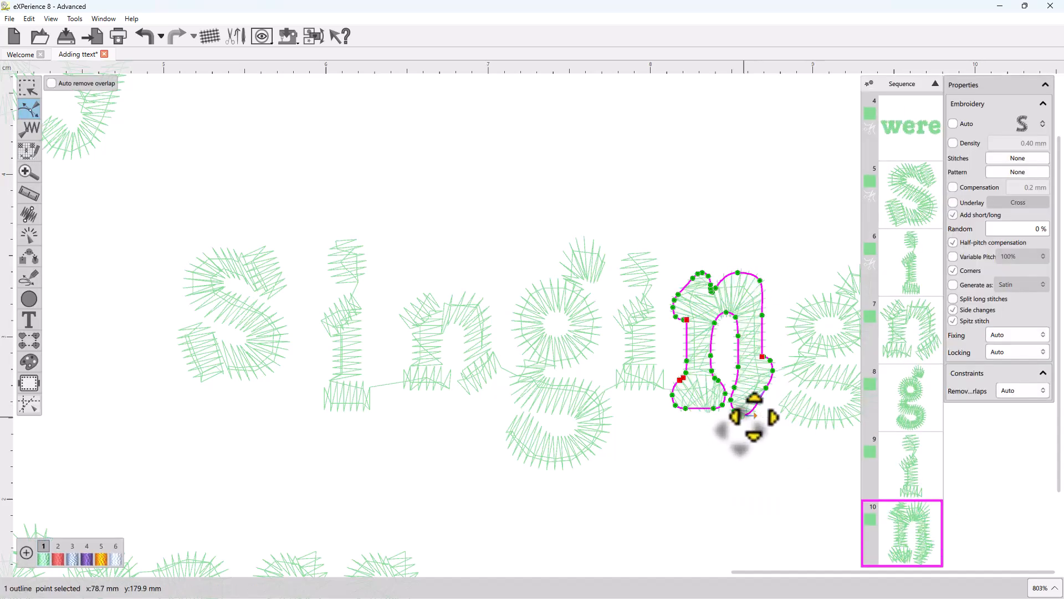
{"action": "left_click", "coordinate": [769, 390]}
{"action": "key", "text": "Delete"}
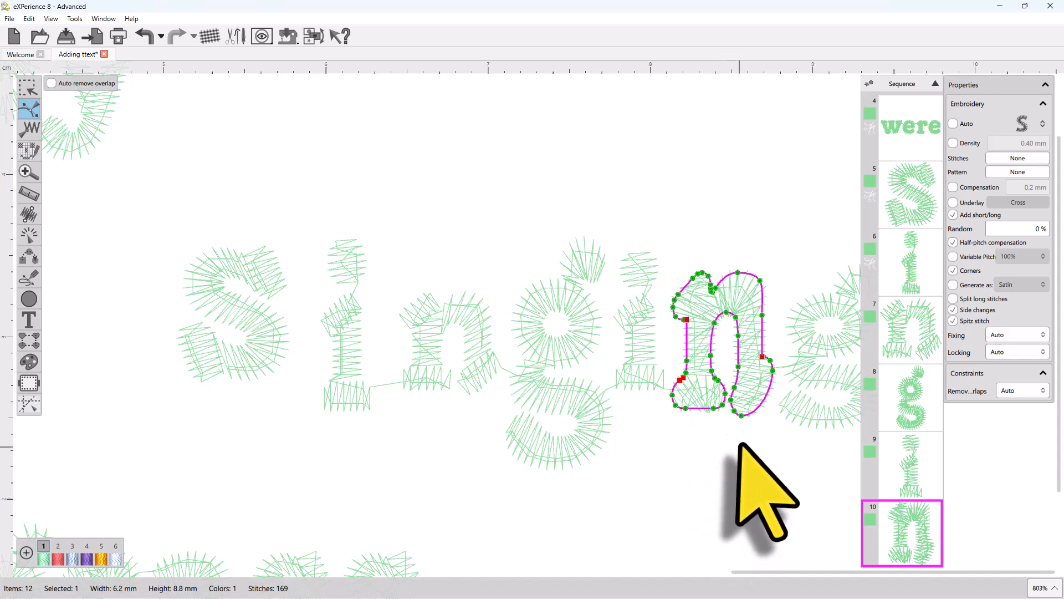